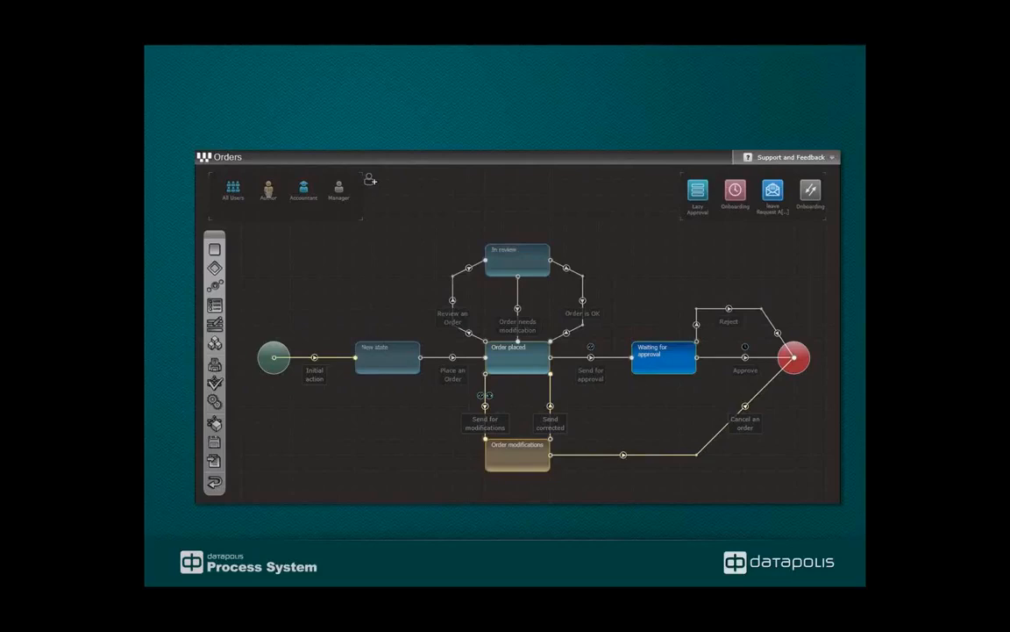
click(268, 190)
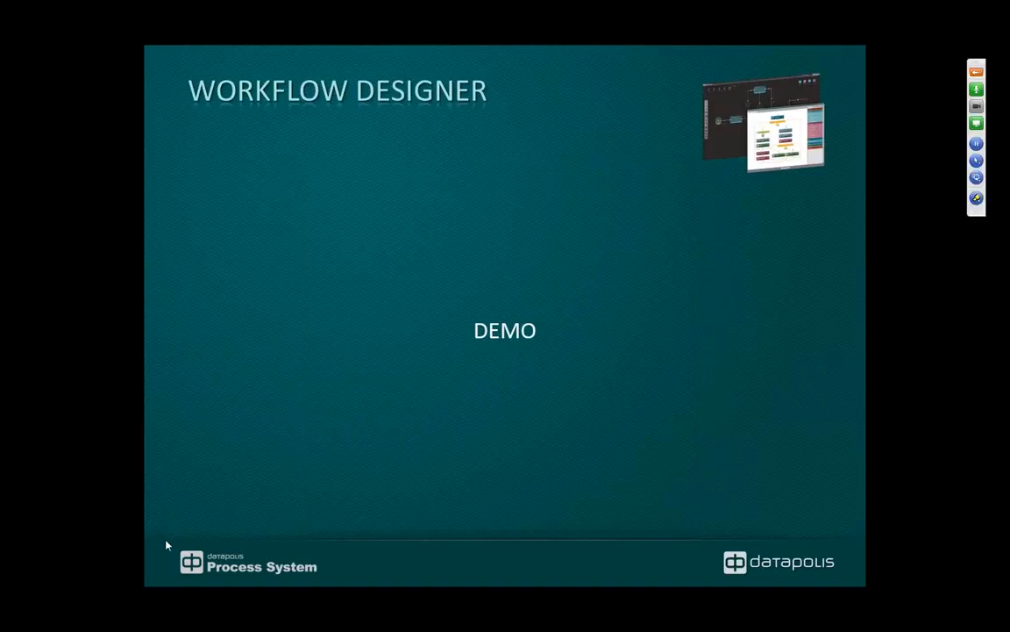
Leave the slide show for Internet Explorer, open the Invoices list's Datapolis Process System Settings, and show its workflow in the Workflow Designer.
key(Escape)
click(71, 575)
click(354, 509)
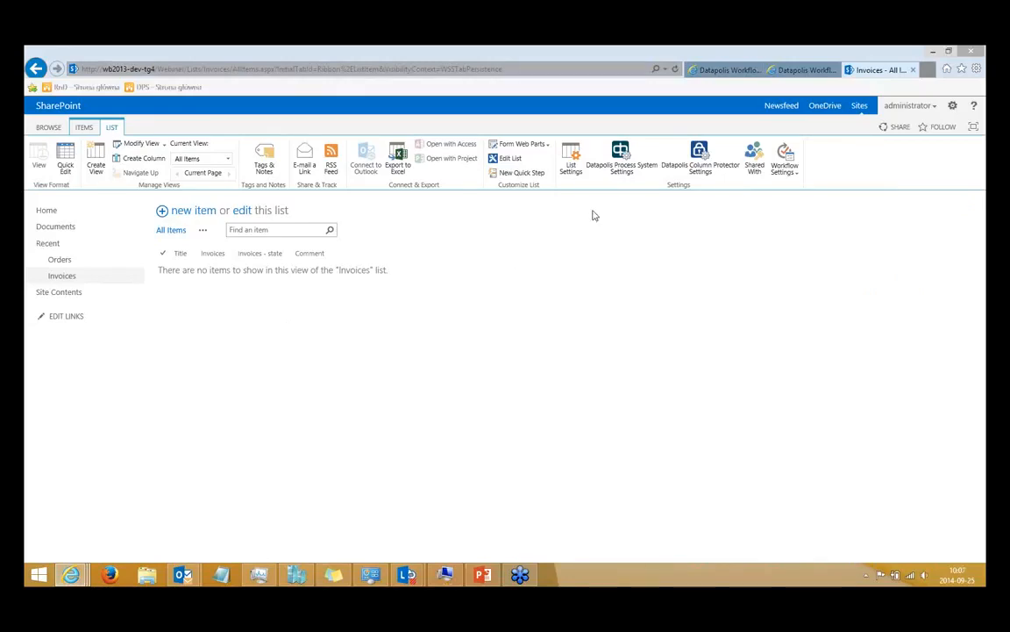
click(628, 165)
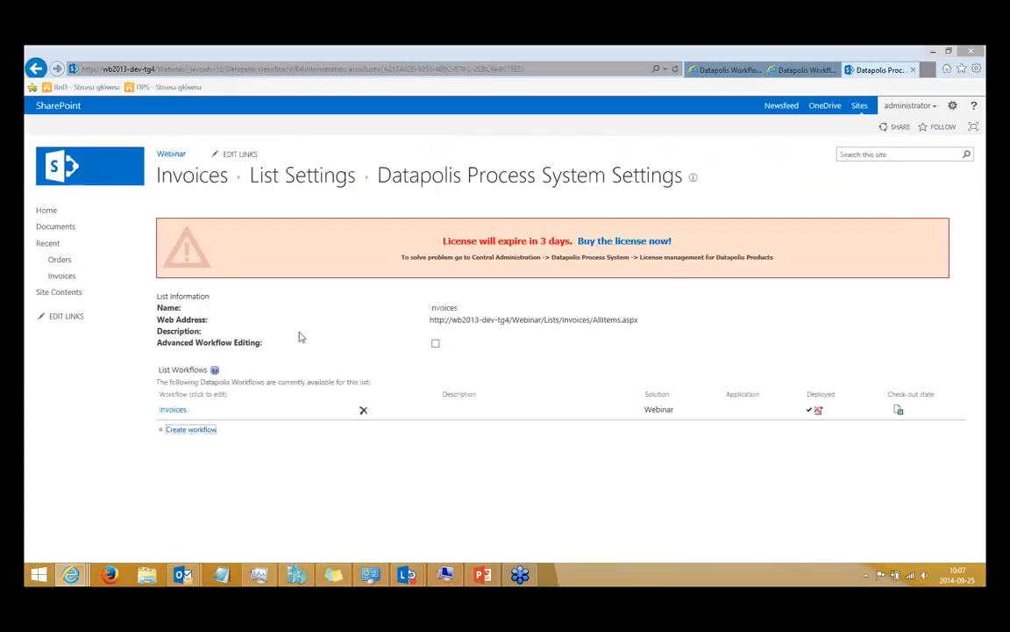
click(717, 75)
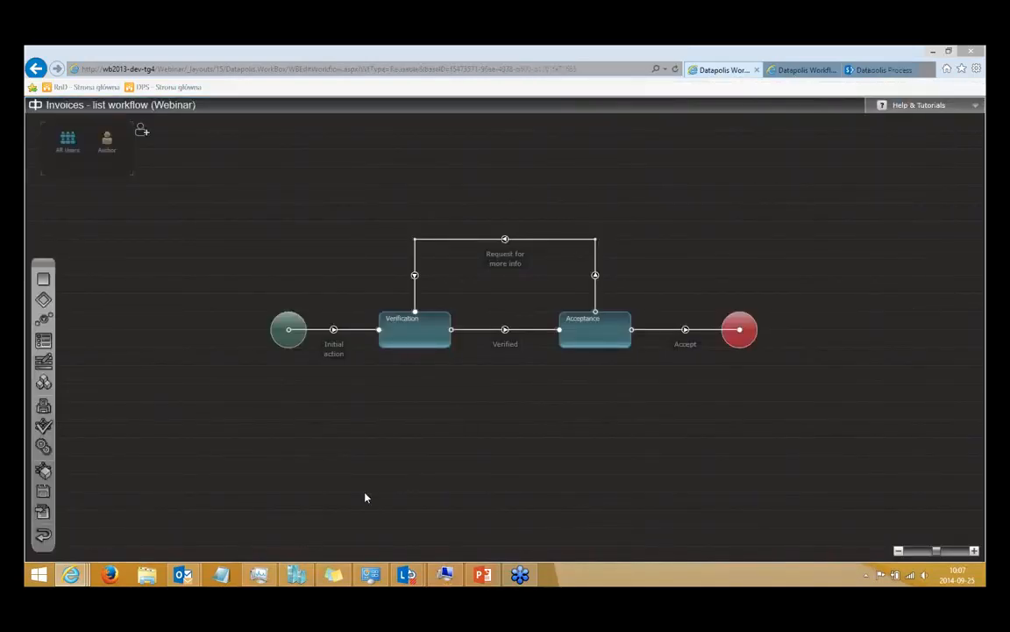
Try placing a new state below the Verification state on the workflow canvas, and remove it again.
drag(44, 282, 341, 419)
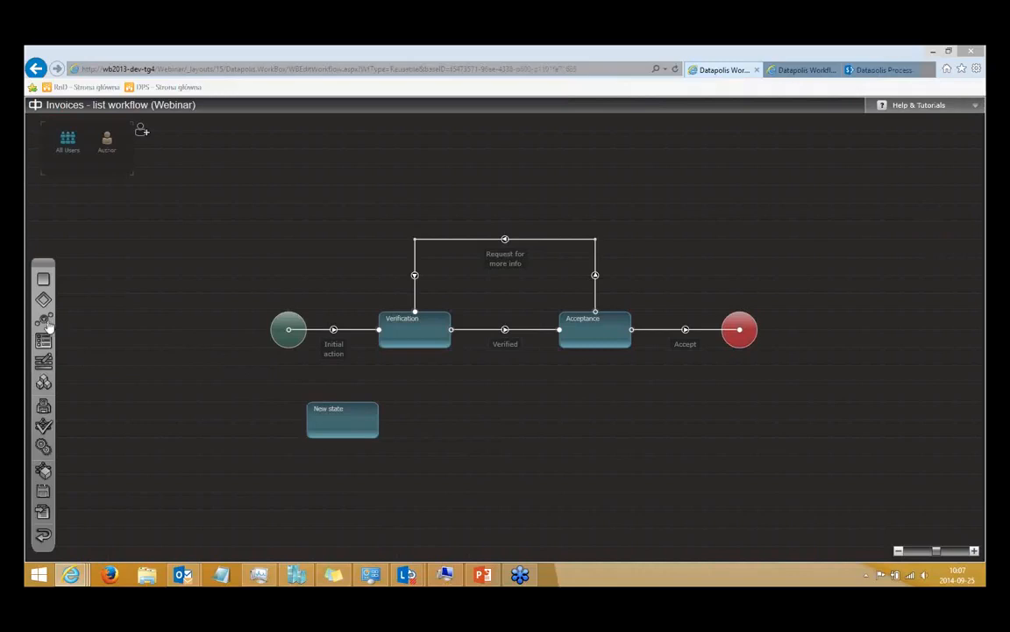
drag(380, 403, 419, 354)
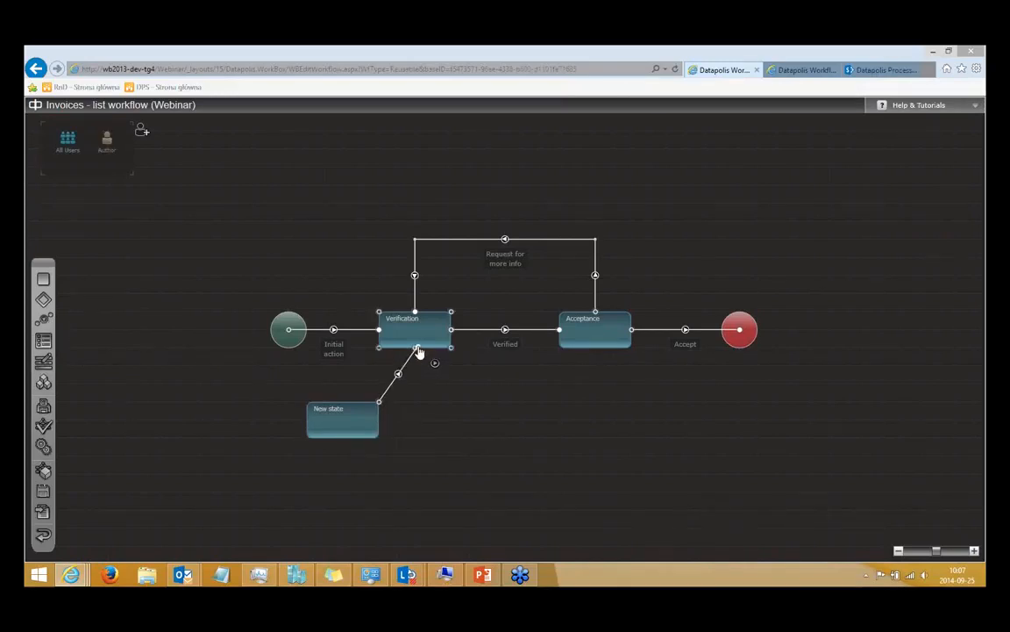
click(343, 431)
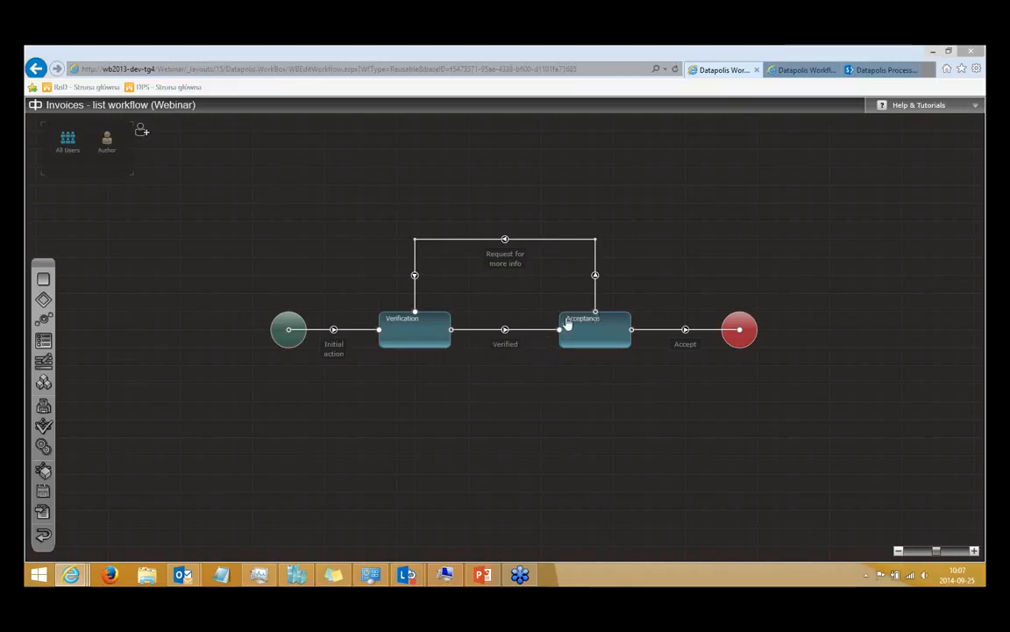
mouse_move(604, 322)
mouse_move(423, 331)
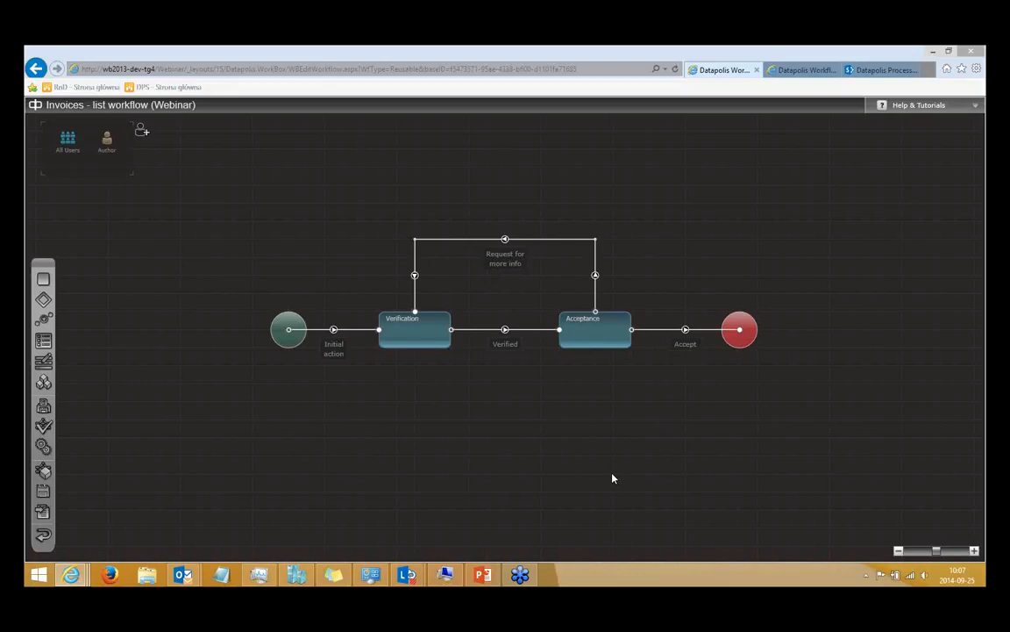
Create a new item titled INV01 in the Invoices list and reload the list to update its workflow state.
click(881, 70)
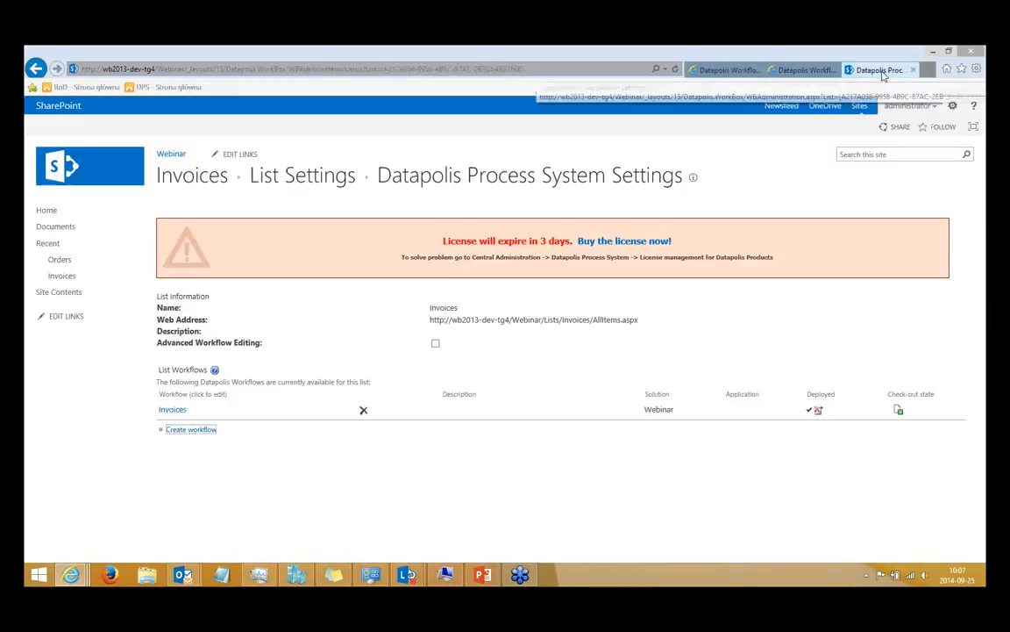
click(83, 278)
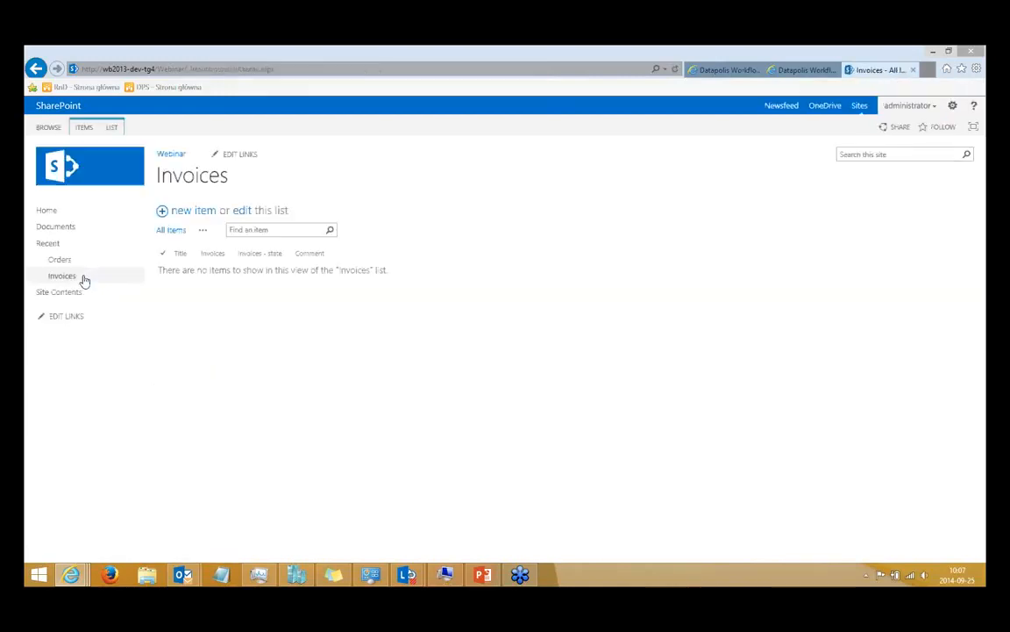
click(186, 219)
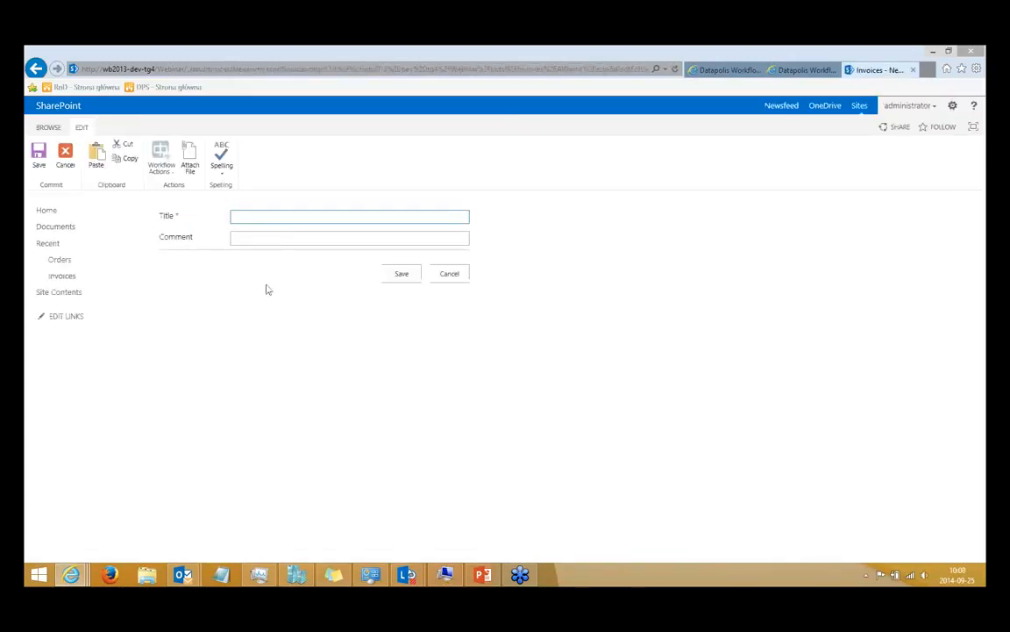
text(INV01)
click(404, 275)
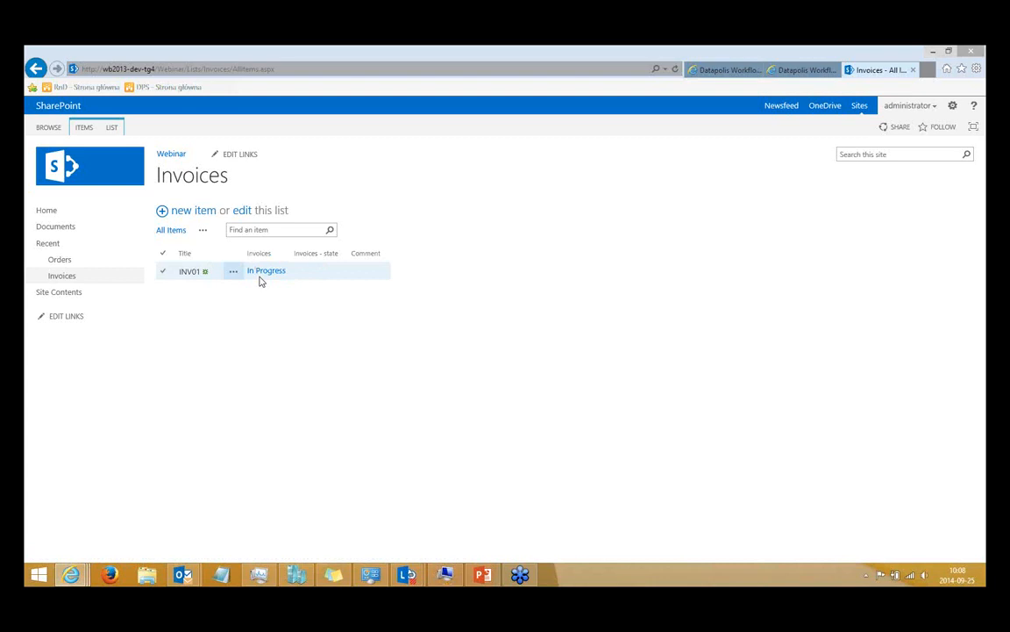
click(73, 283)
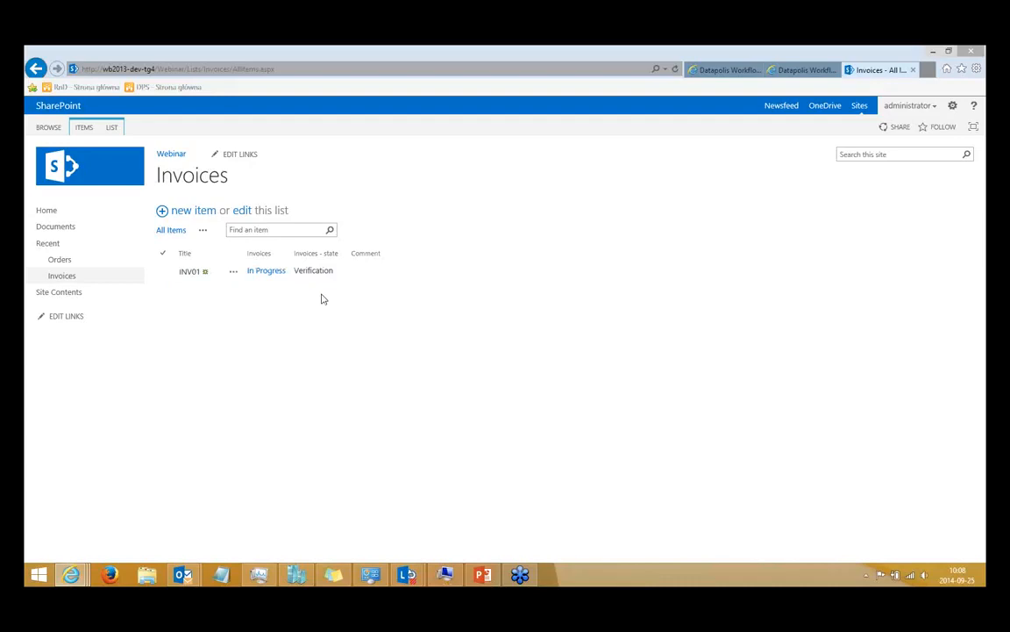
Review the Invoices workflow diagram and examine which workflow actions are available for the INV01 item.
click(717, 71)
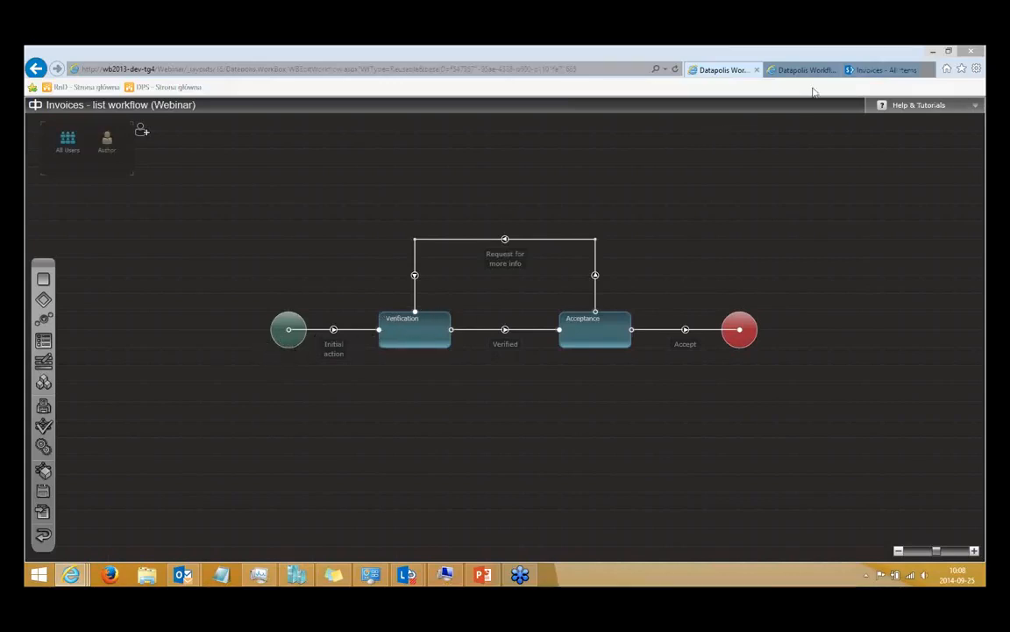
click(871, 70)
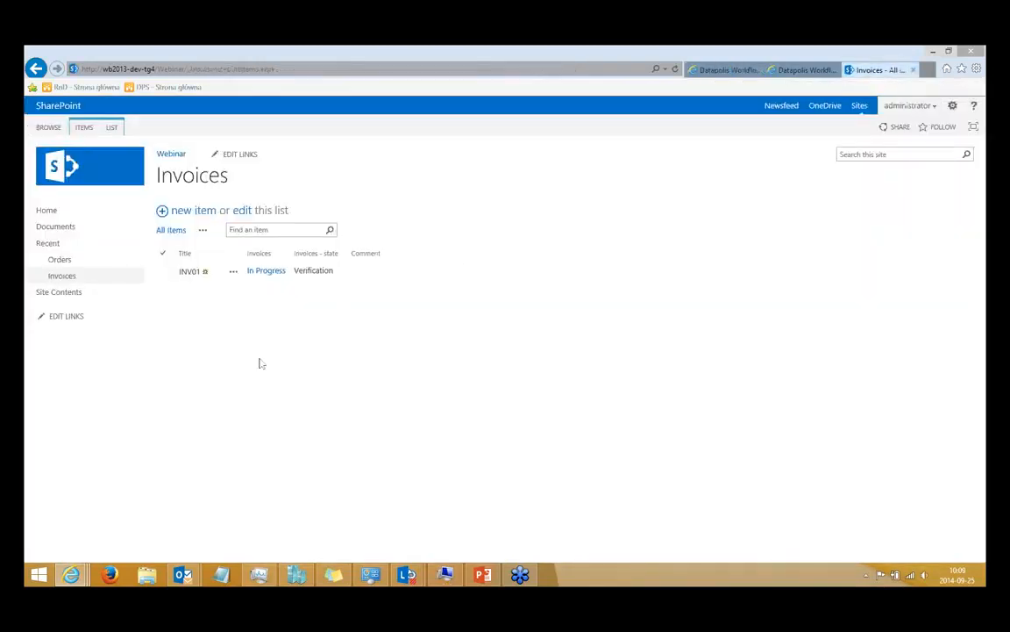
click(234, 275)
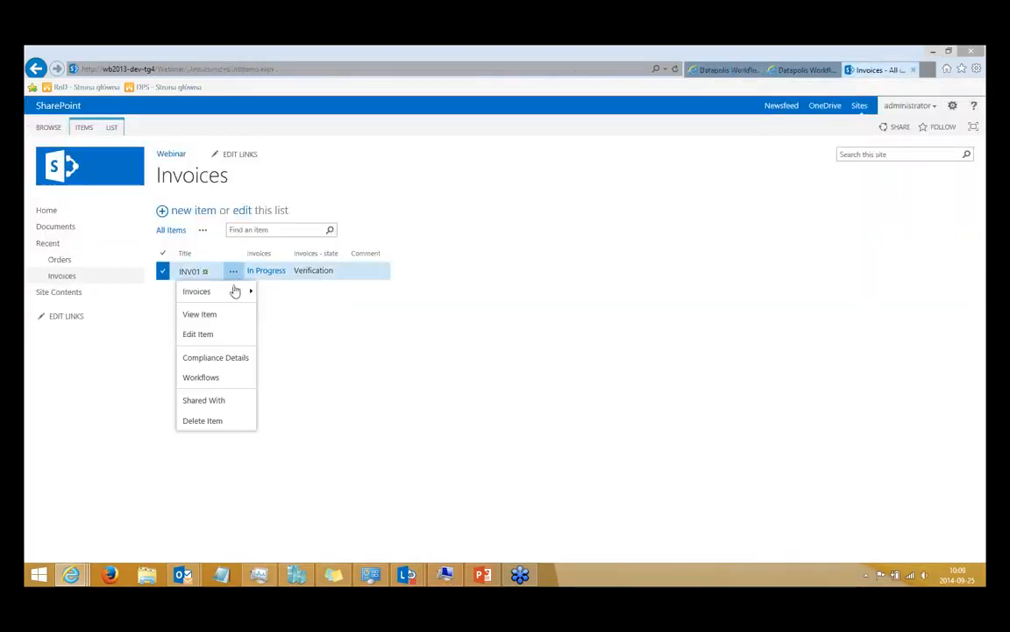
mouse_move(232, 291)
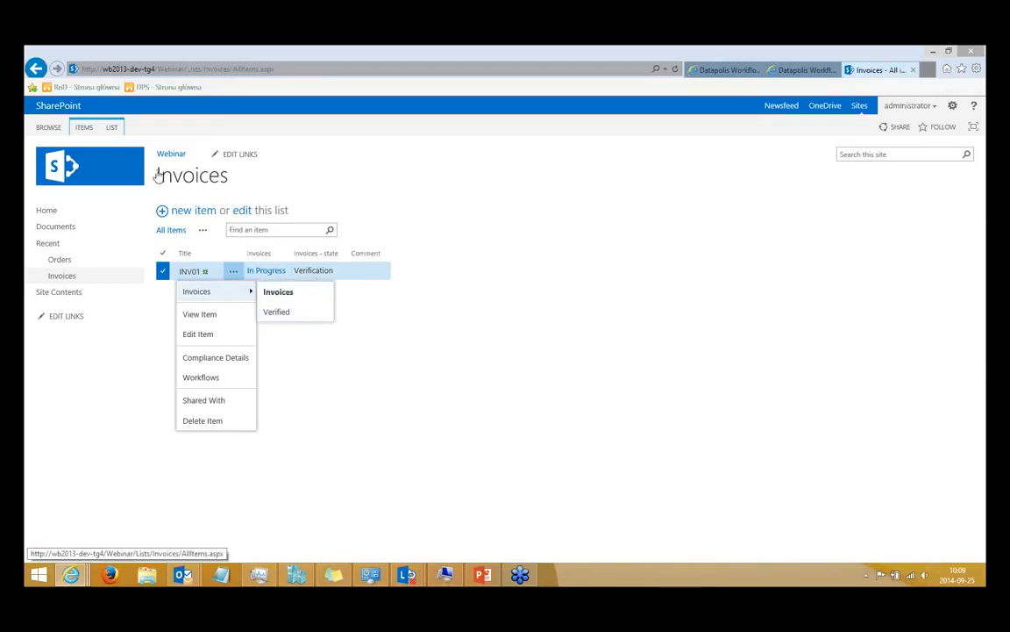
click(81, 129)
click(298, 163)
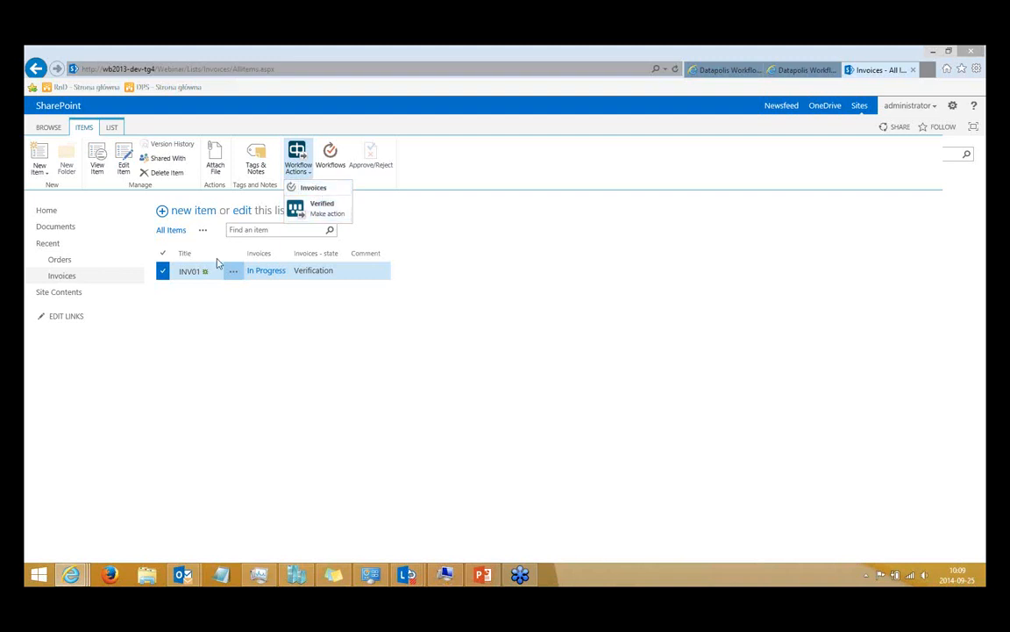
Open the INV01 item, launch and confirm its Verified workflow action, and return to the Invoices list.
click(190, 276)
click(190, 277)
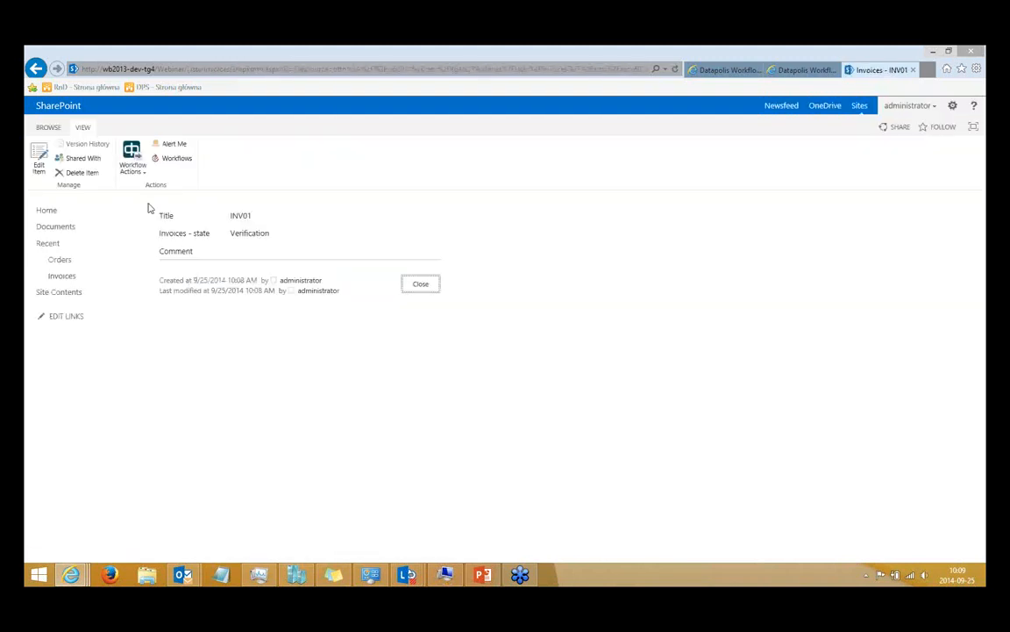
click(132, 163)
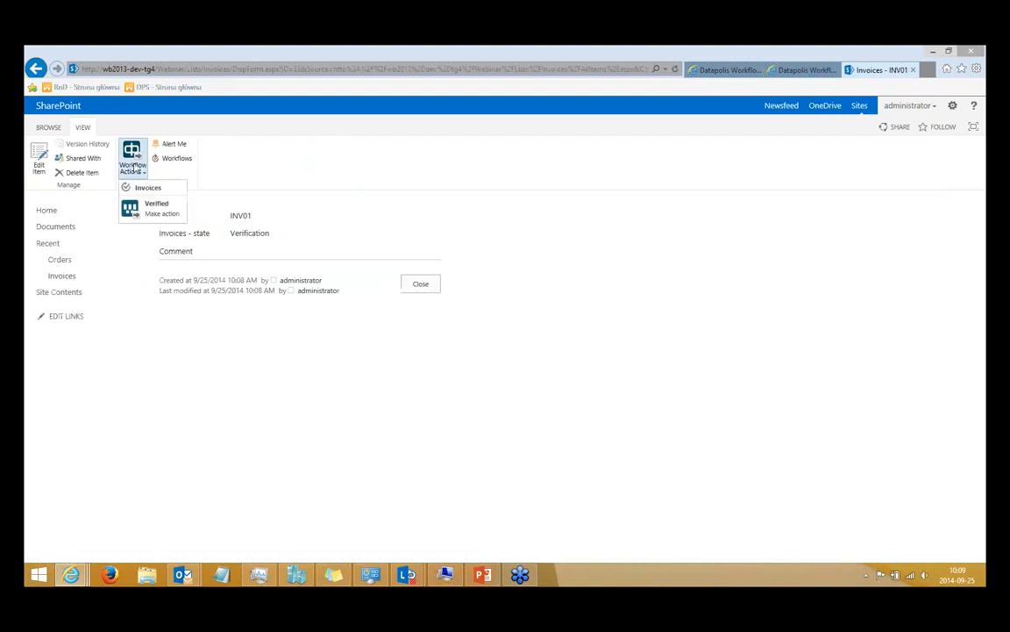
click(155, 211)
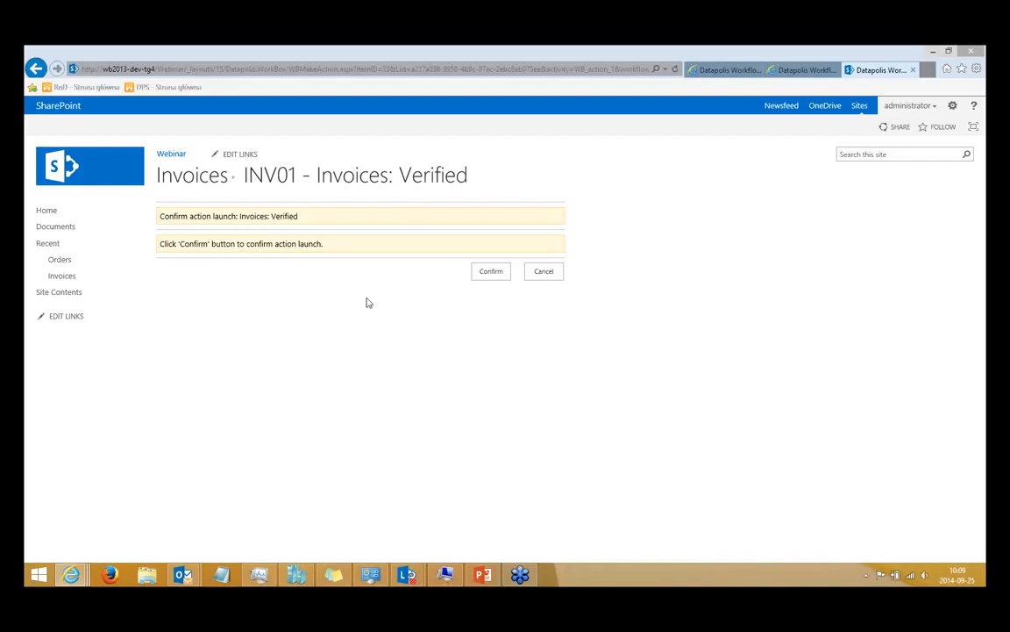
click(487, 274)
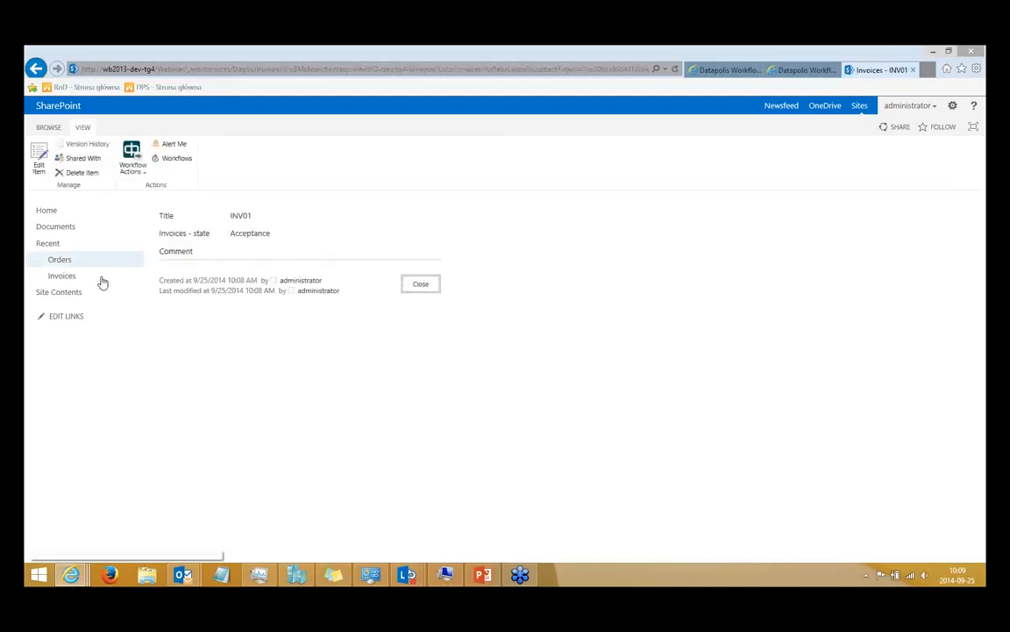
click(74, 284)
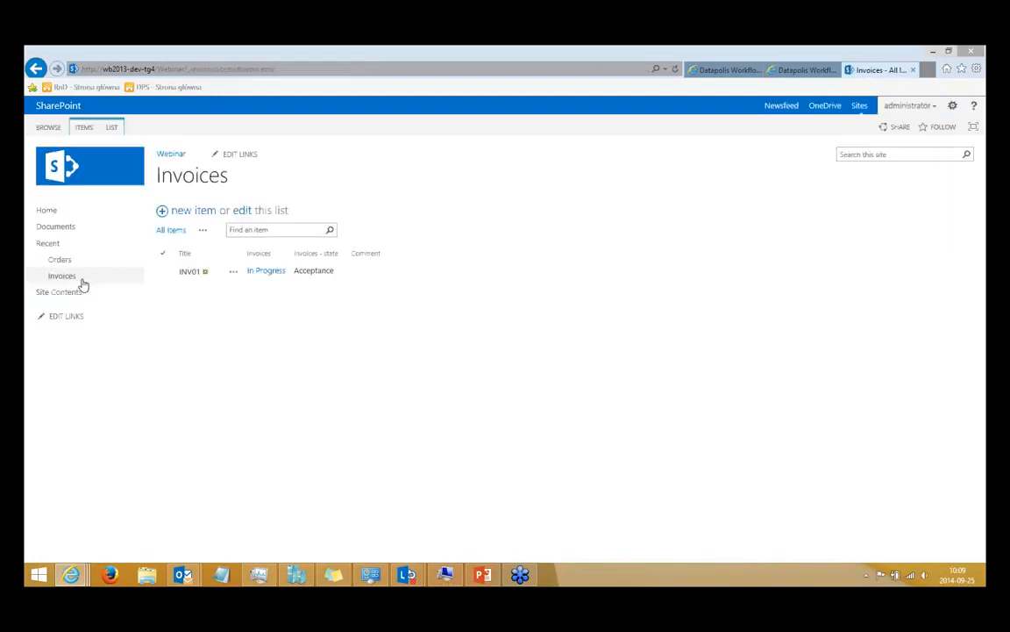
Check the workflow diagram, and launch and confirm the Request for more info action on the INV01 item.
click(723, 70)
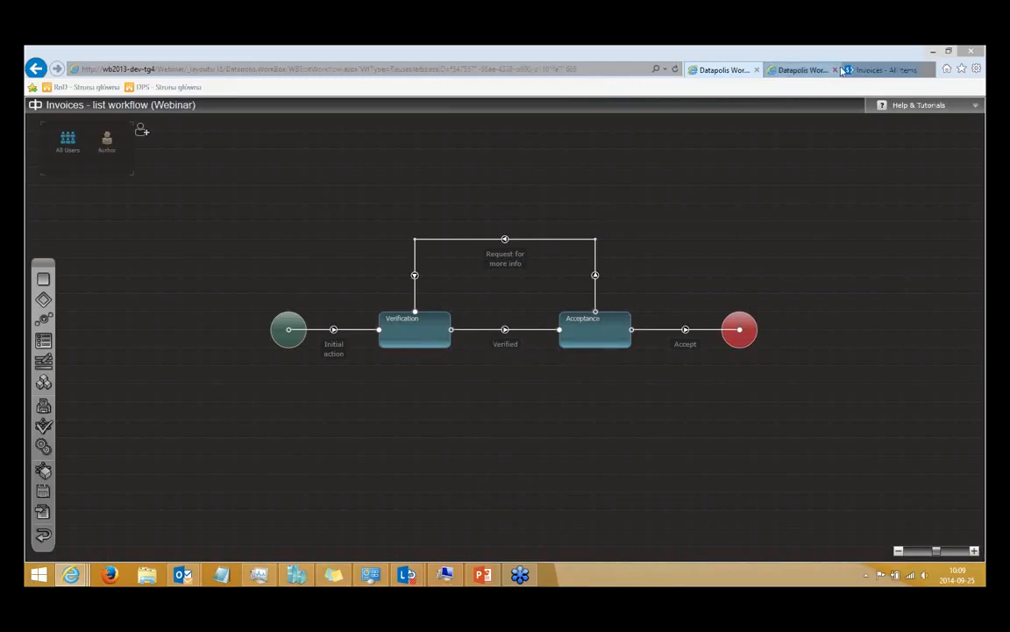
click(876, 71)
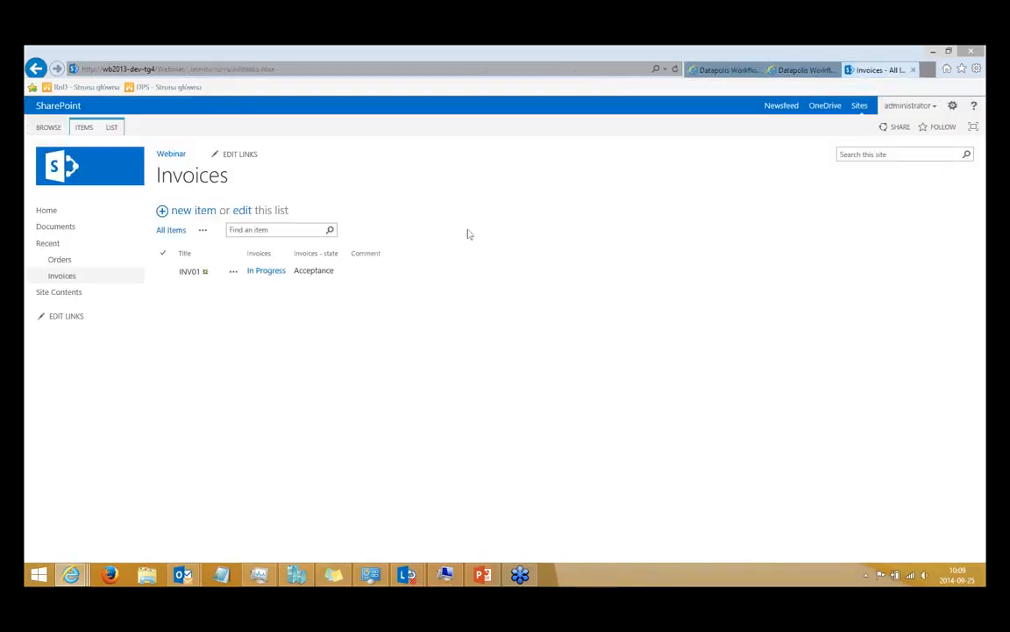
click(234, 275)
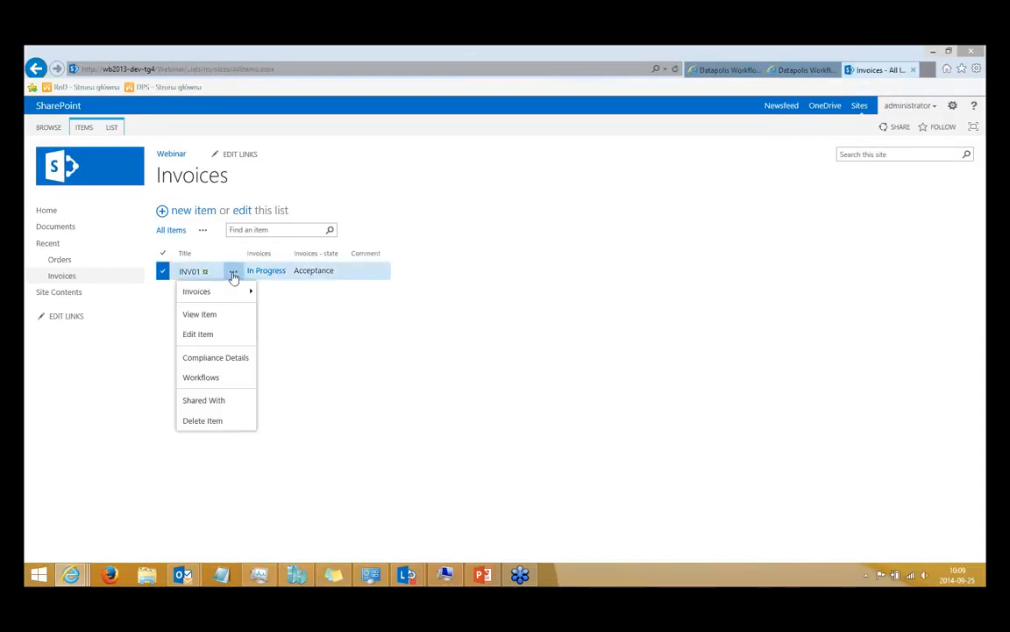
mouse_move(200, 292)
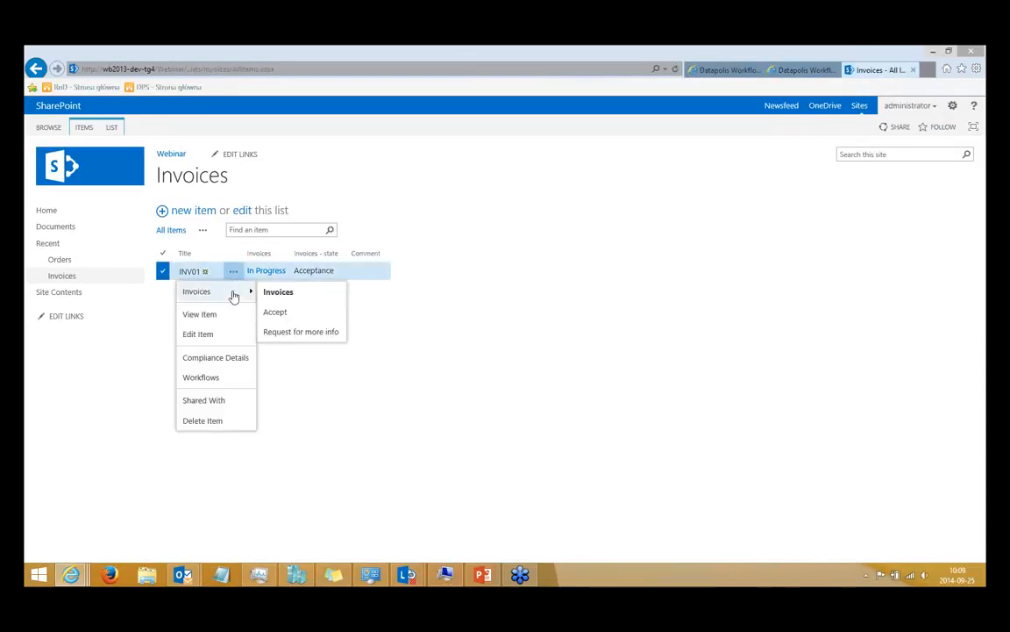
click(326, 339)
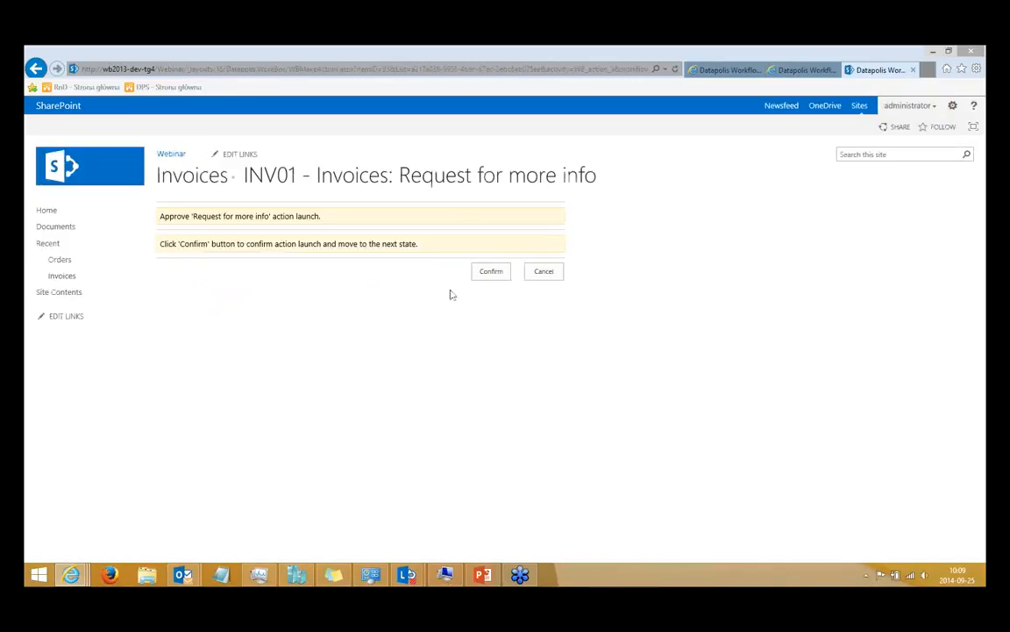
click(491, 275)
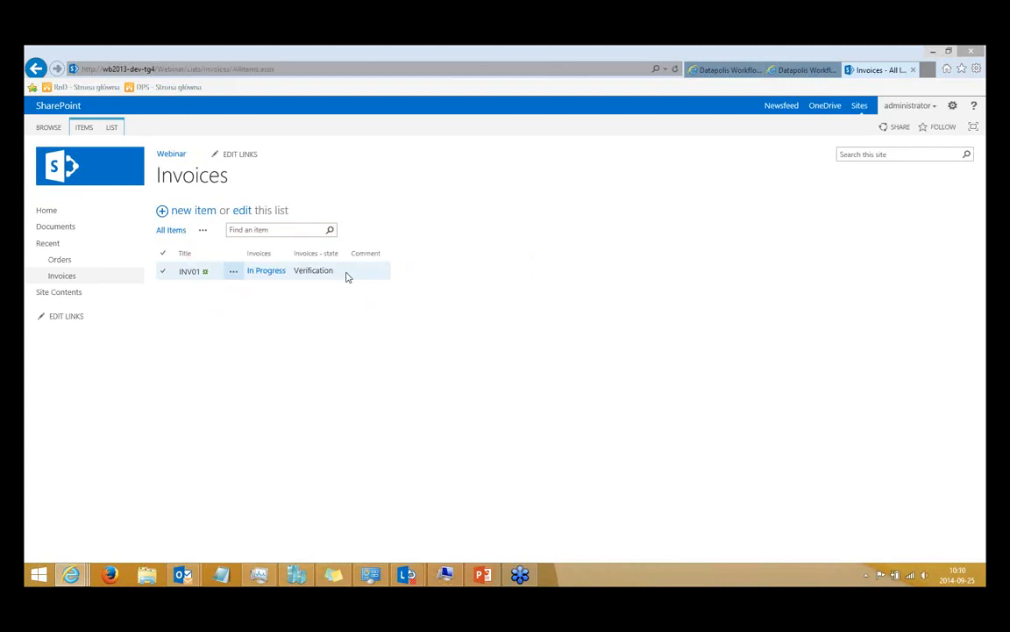
Open the Datapolis Workflow History of INV01 and examine its statistics and the sequence of launched actions.
click(263, 272)
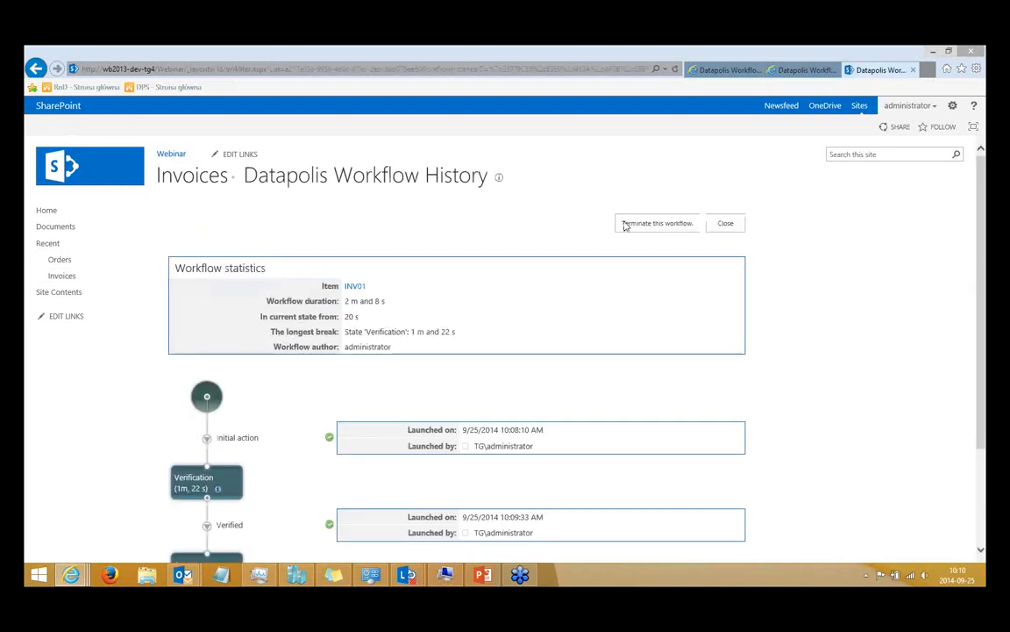
drag(982, 245, 983, 339)
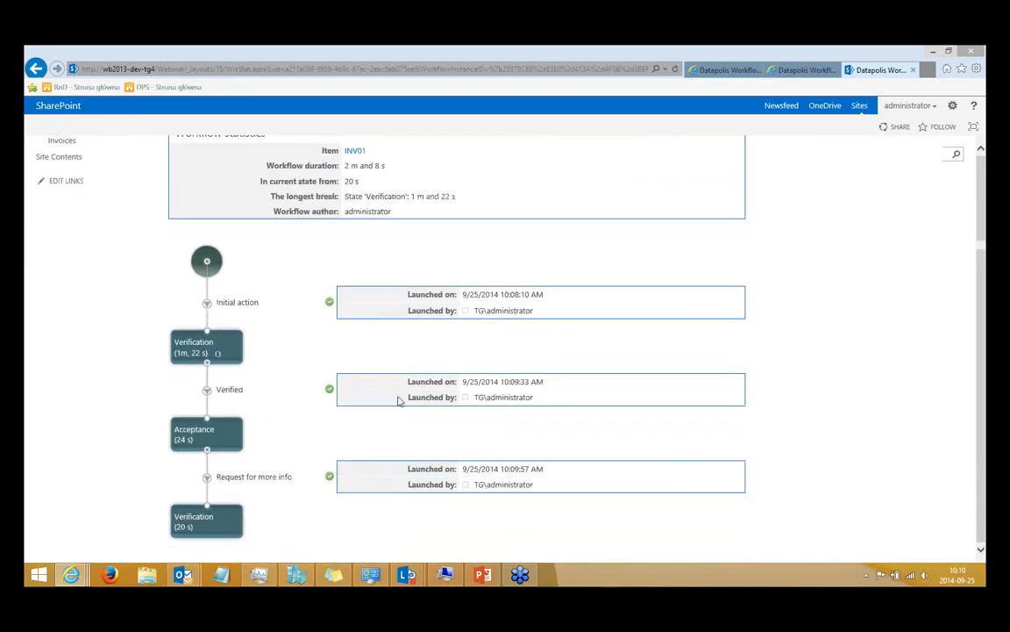
drag(537, 401, 438, 407)
click(345, 417)
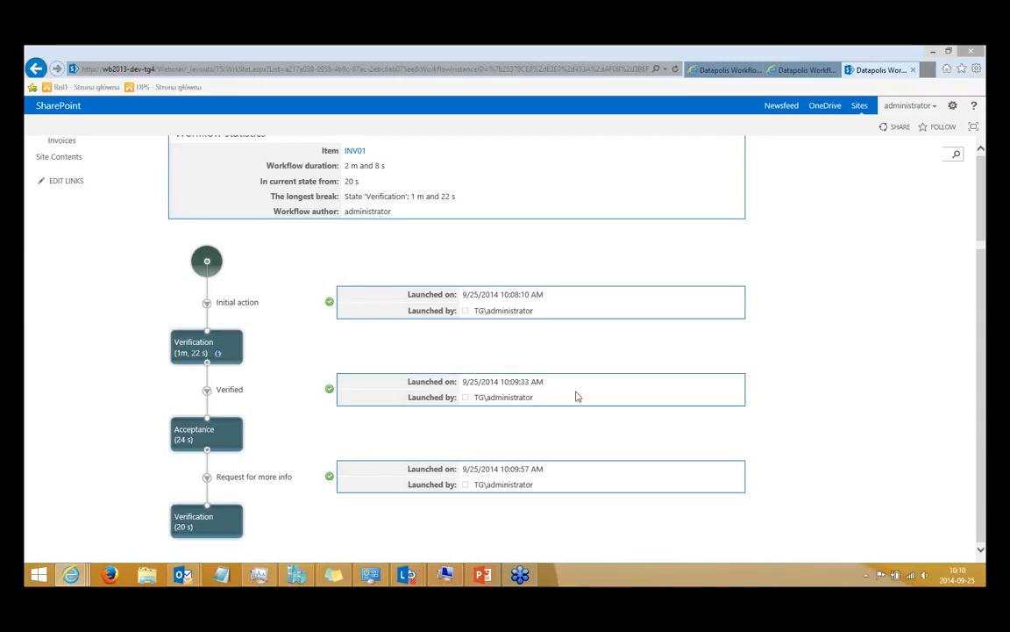
drag(973, 290, 980, 350)
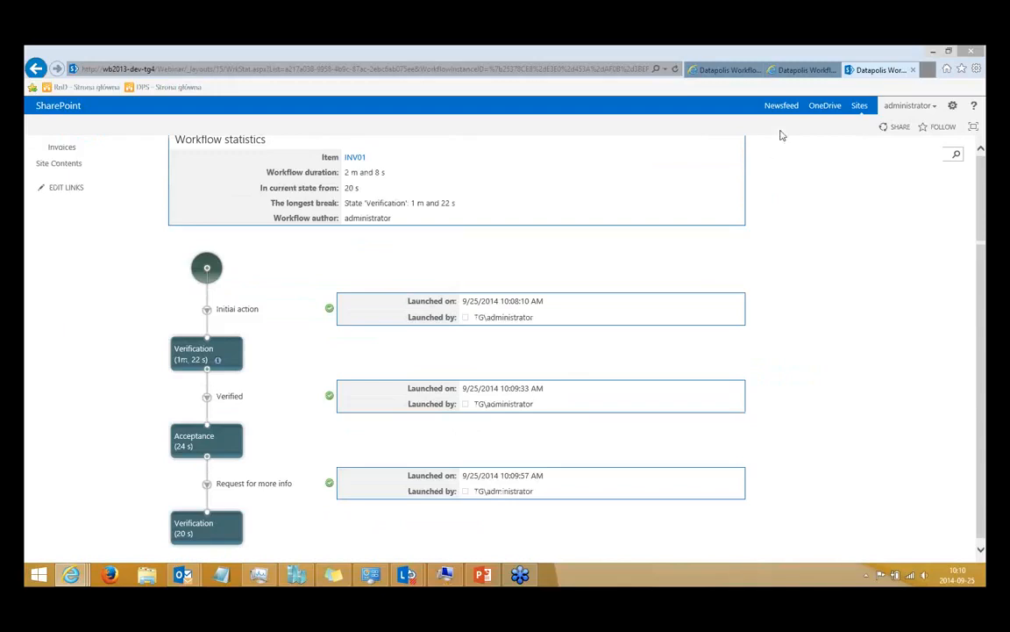
Compare the workflow history with the Invoices workflow diagram and return to the Invoices list.
click(718, 70)
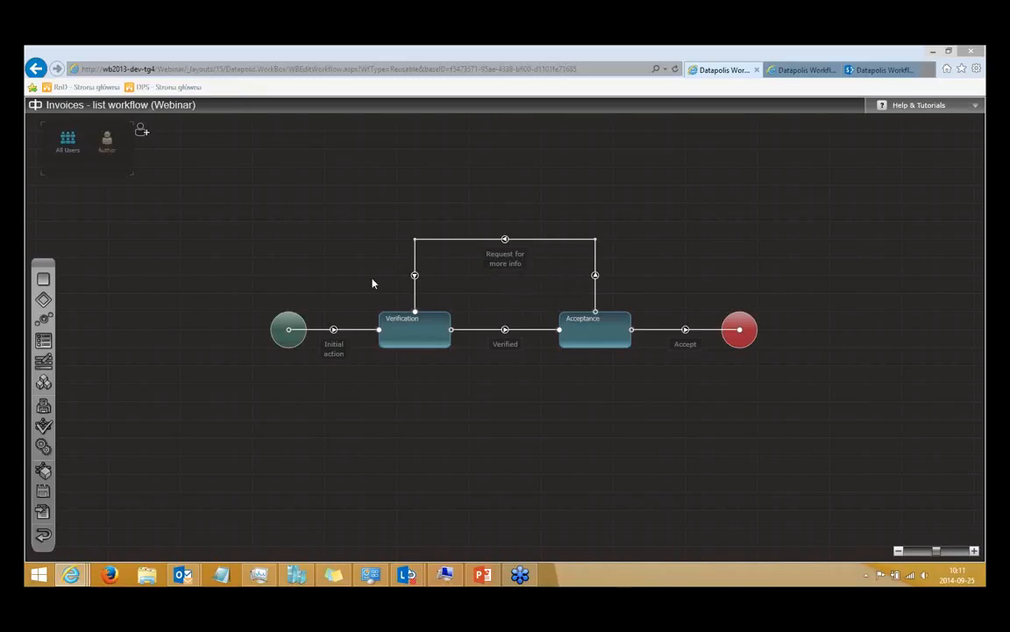
click(870, 75)
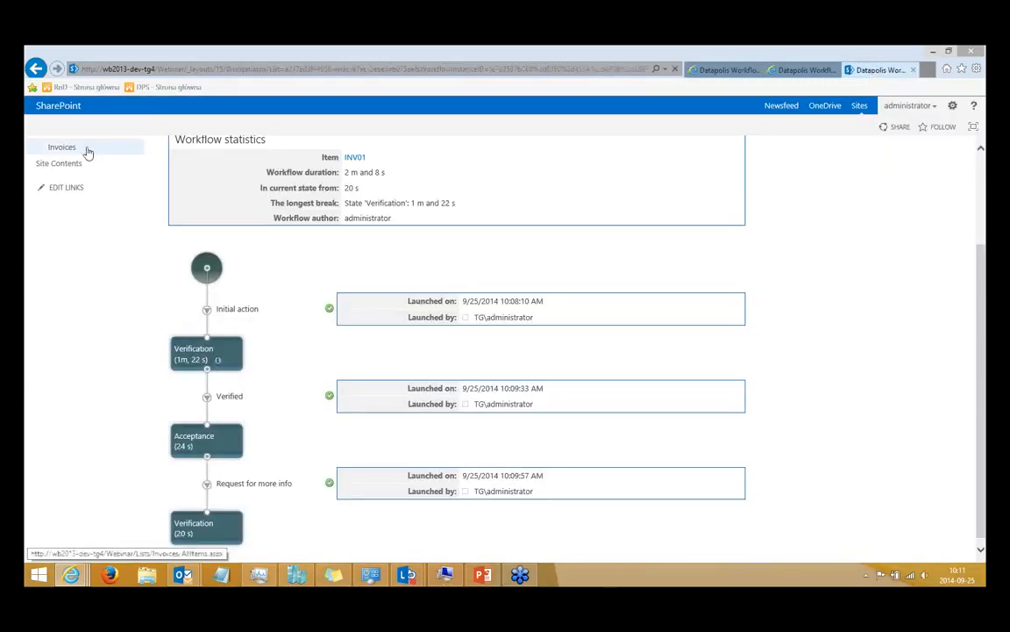
click(88, 153)
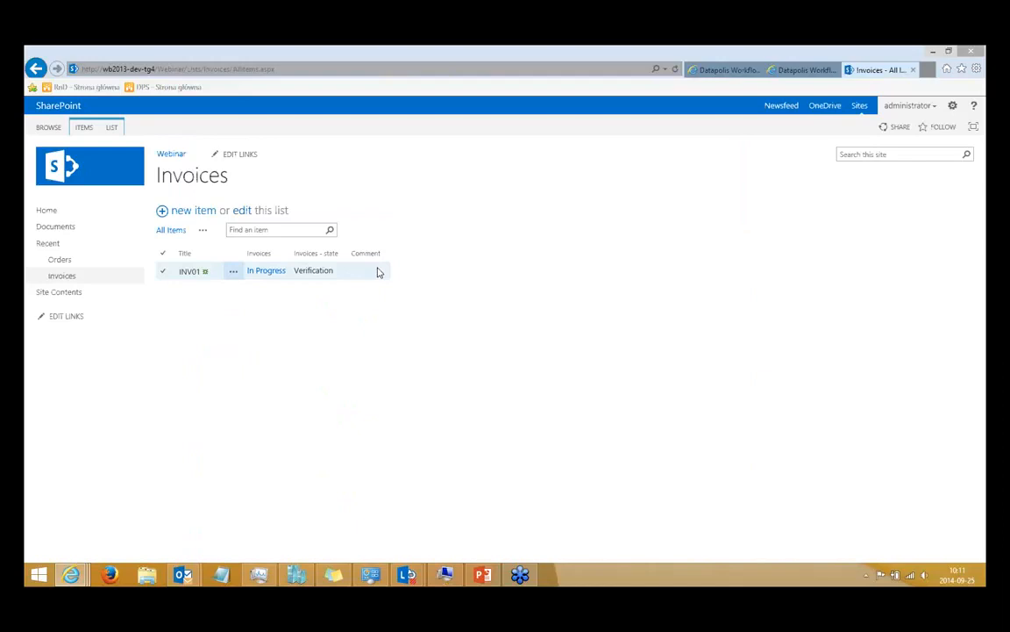
In the Invoices list workflow, create a workflow variable named User Comment of type String.
click(719, 70)
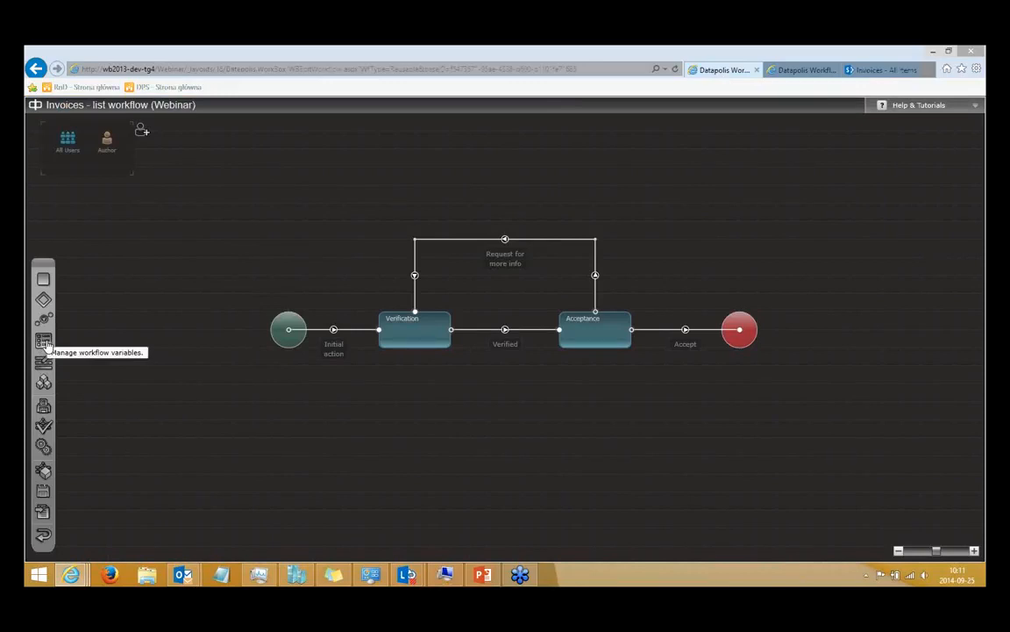
click(44, 341)
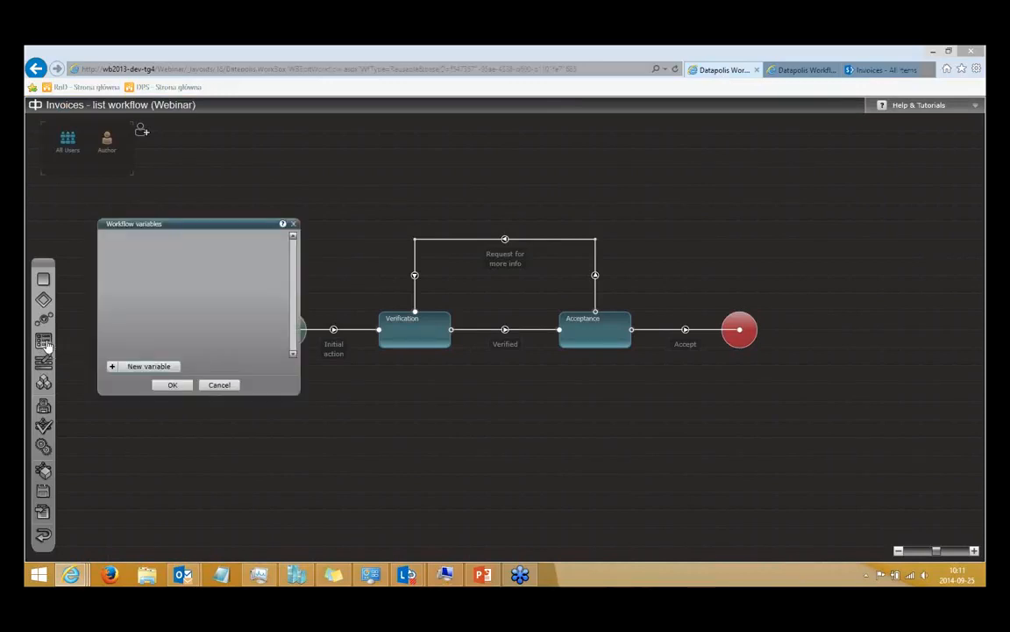
click(149, 367)
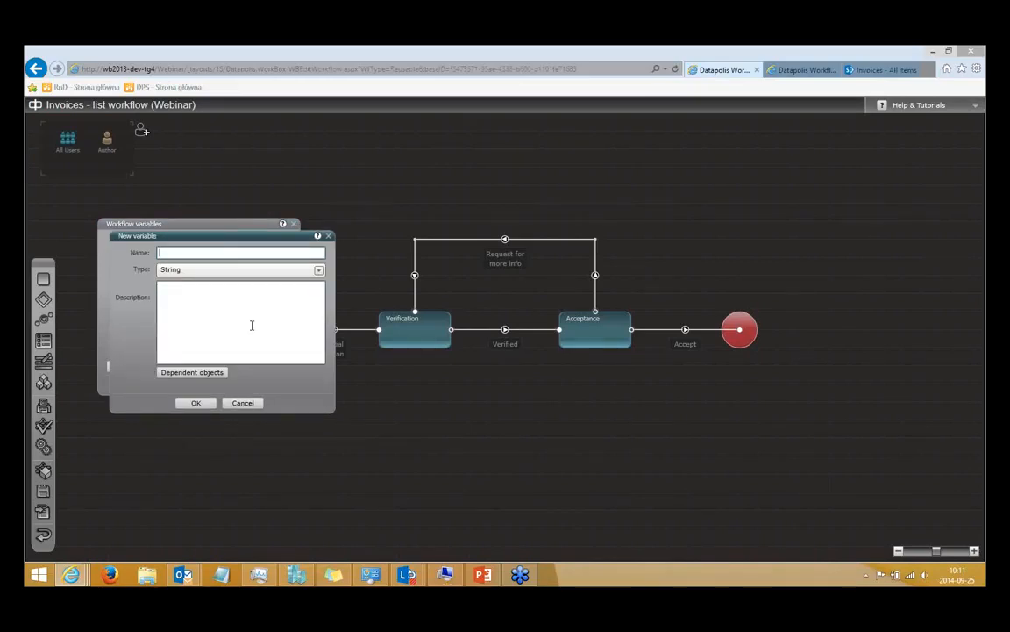
text(UserComment)
click(215, 270)
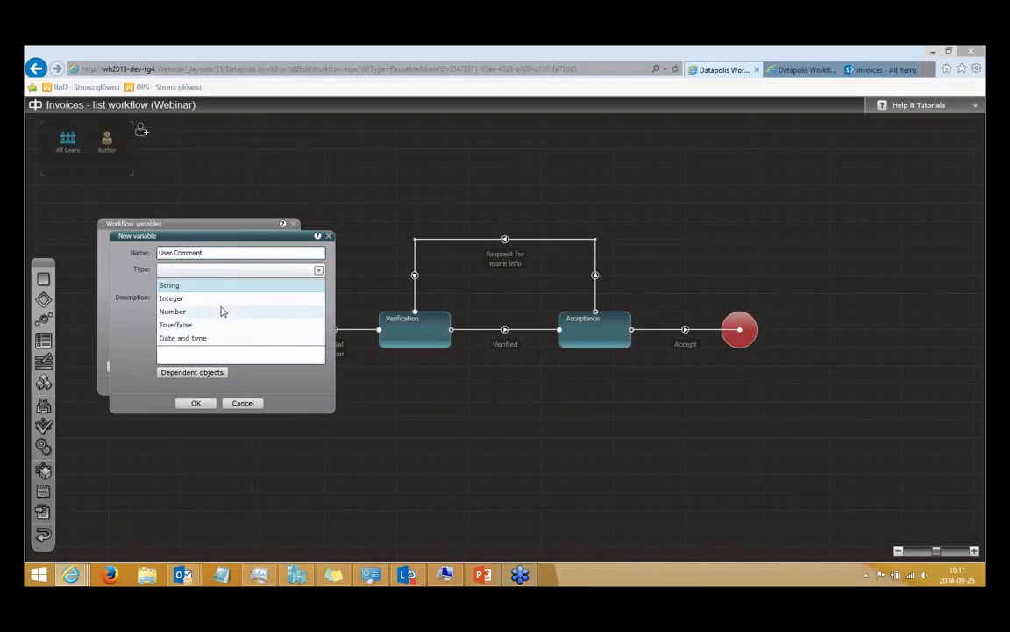
click(218, 289)
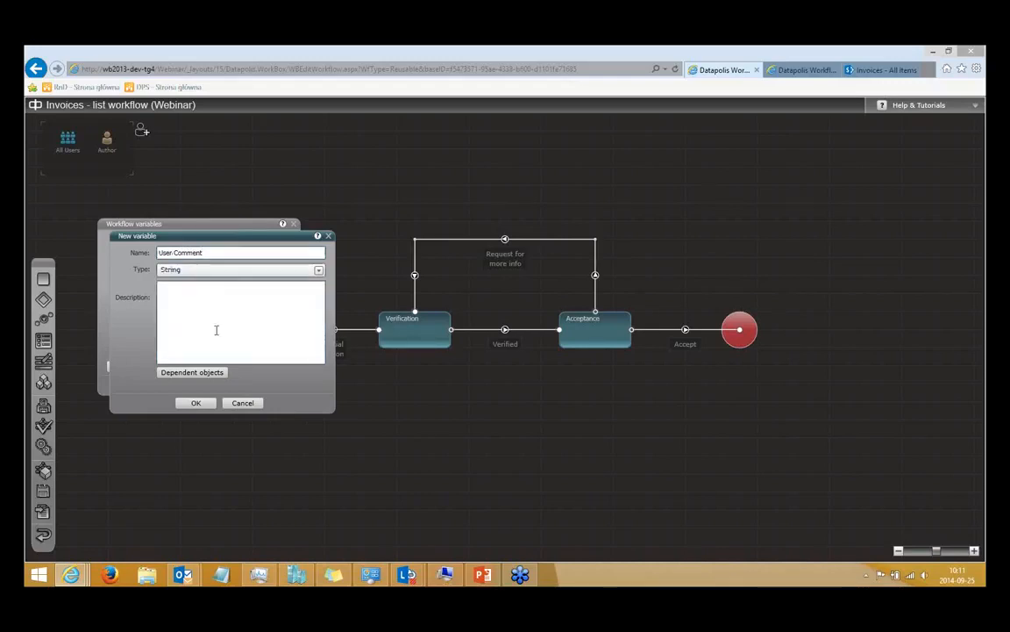
click(208, 404)
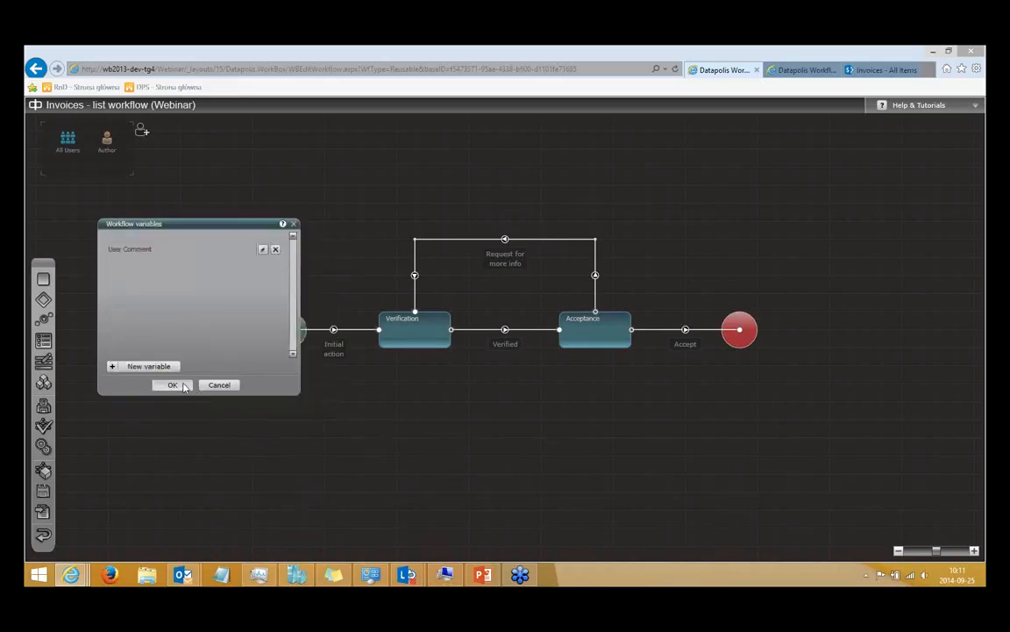
click(175, 386)
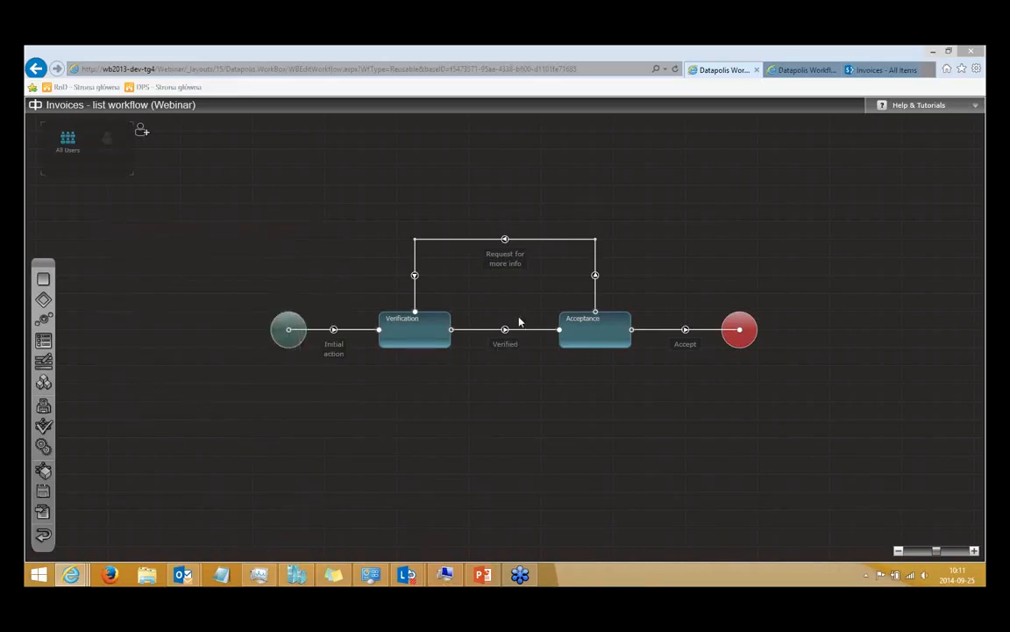
Add the User Comment variable to the Request for more info action's launch form and open its form field properties.
double_click(507, 260)
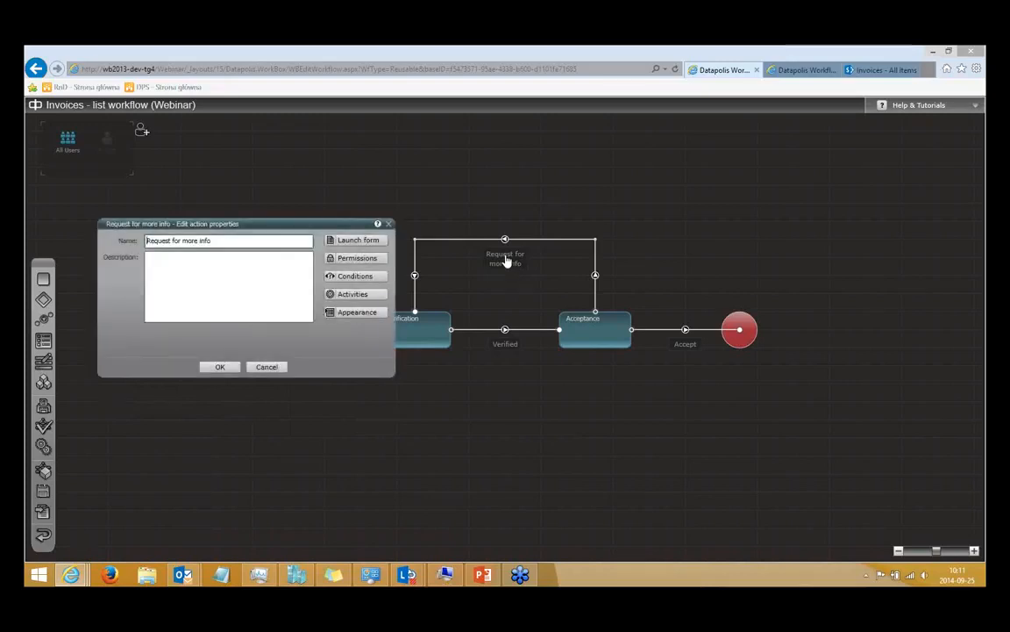
click(378, 244)
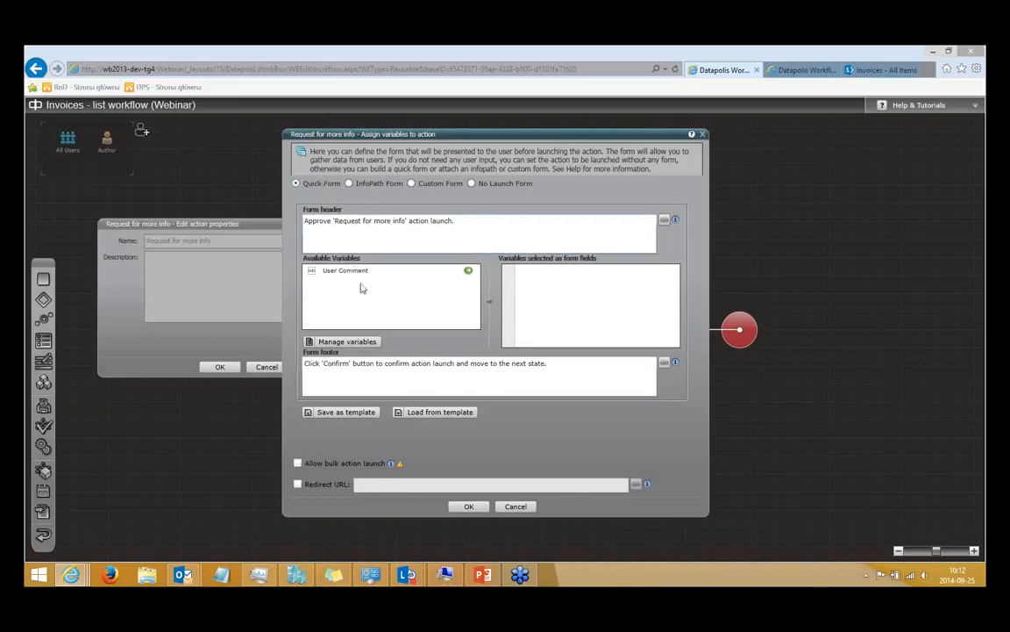
click(469, 273)
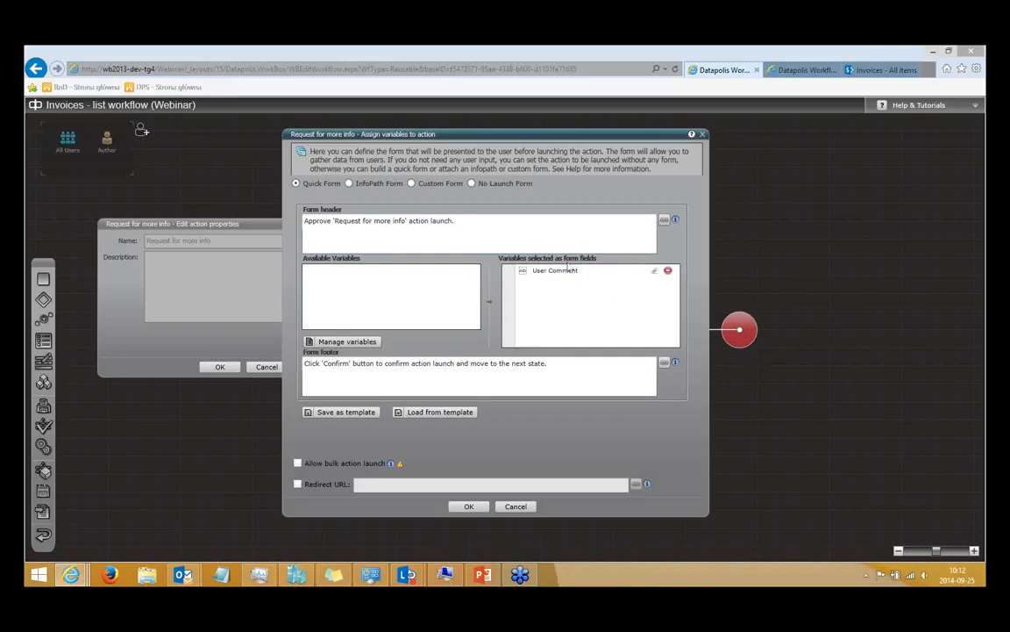
click(654, 273)
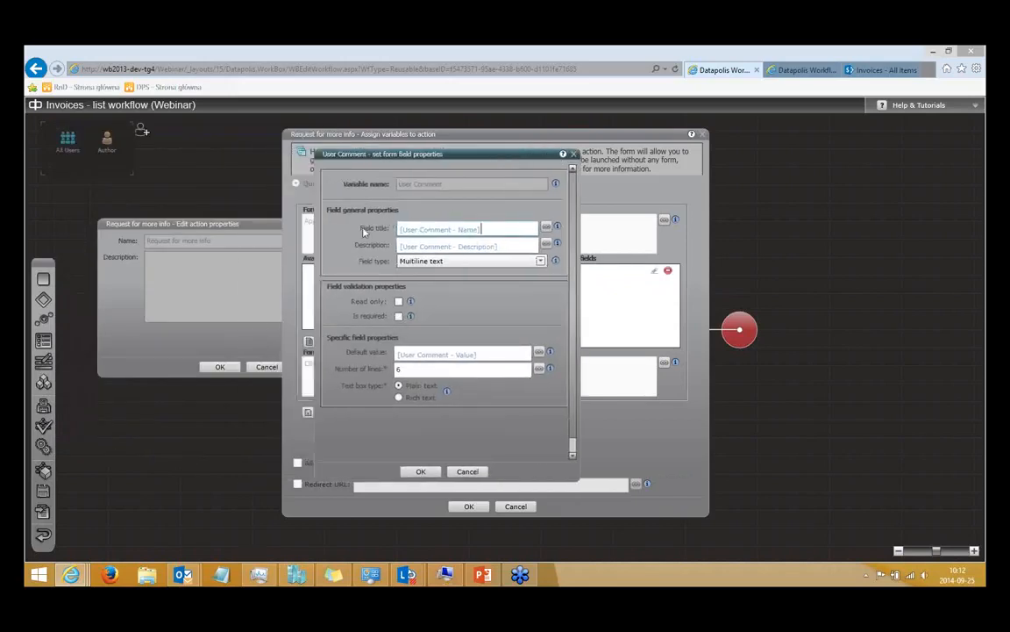
Try the Choice, Person or group, and Custom field control field types for the User Comment field.
click(429, 262)
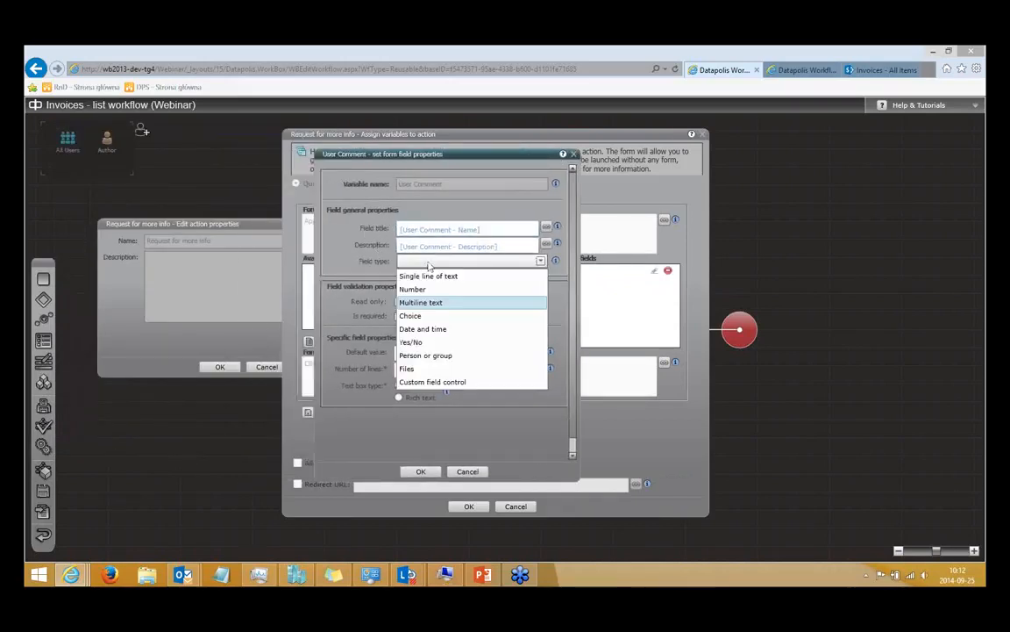
click(461, 317)
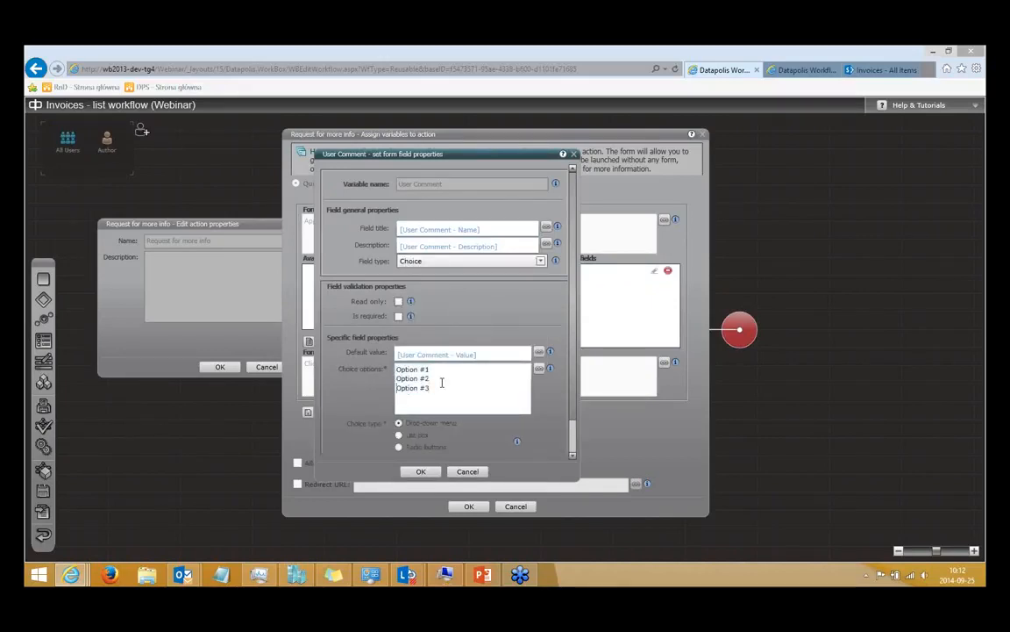
click(447, 262)
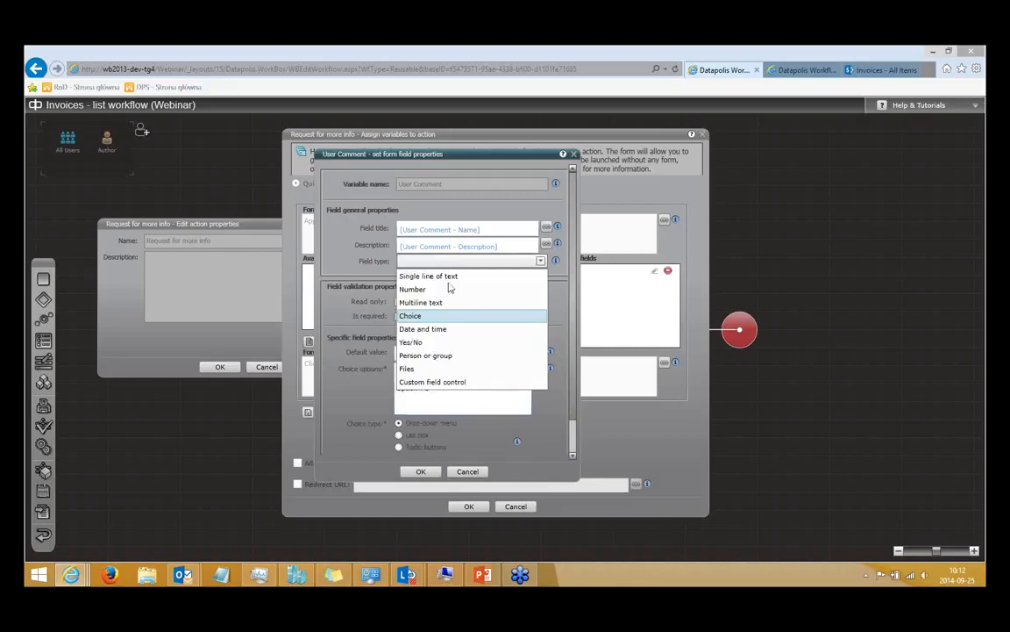
click(451, 356)
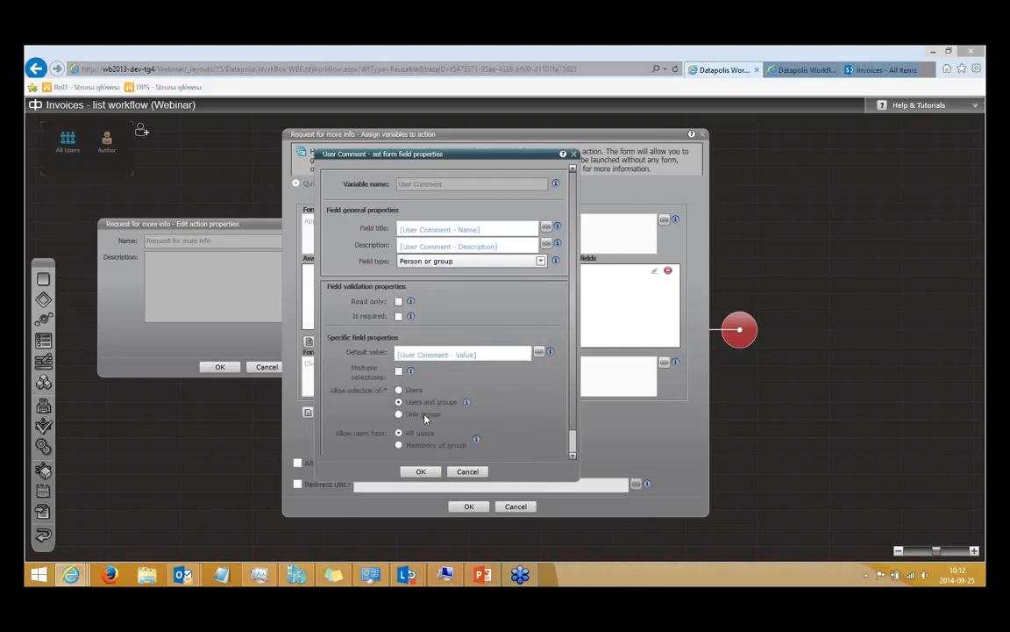
click(471, 262)
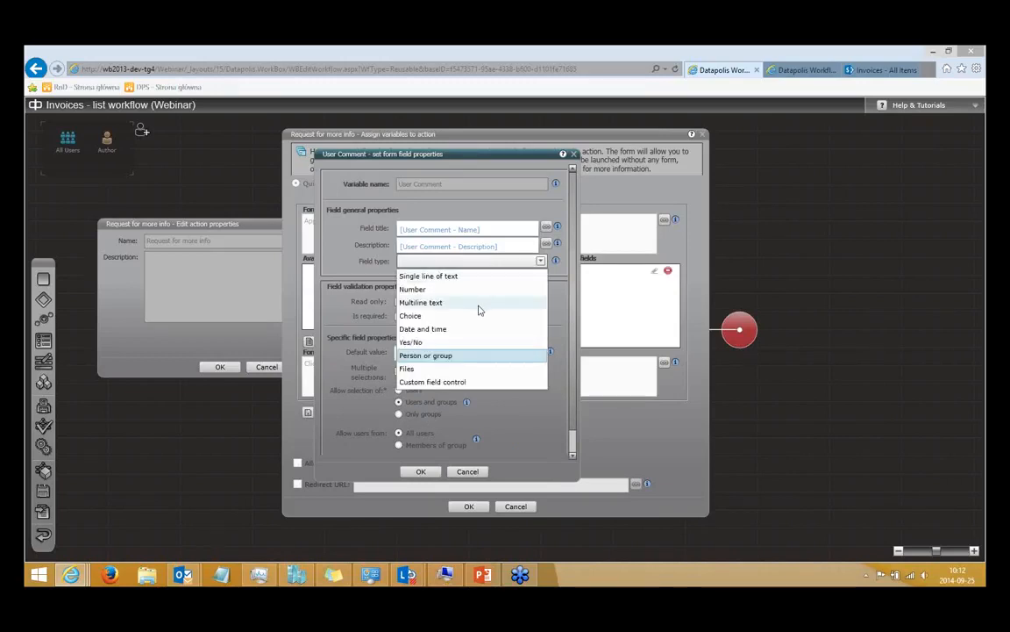
click(470, 384)
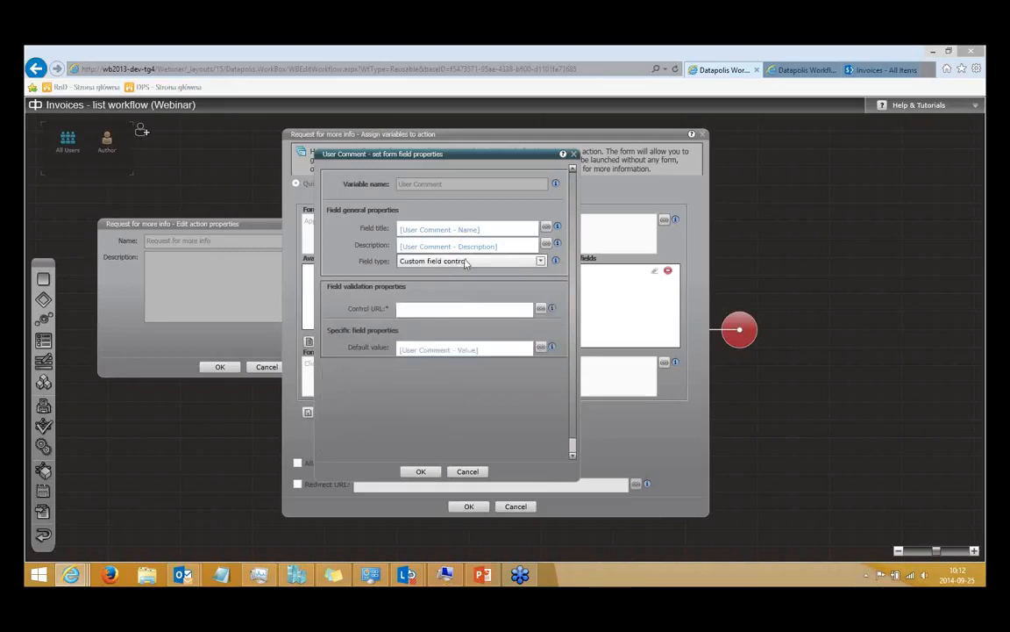
Set the User Comment field type to Single line of text and save the launch form and action properties.
click(467, 262)
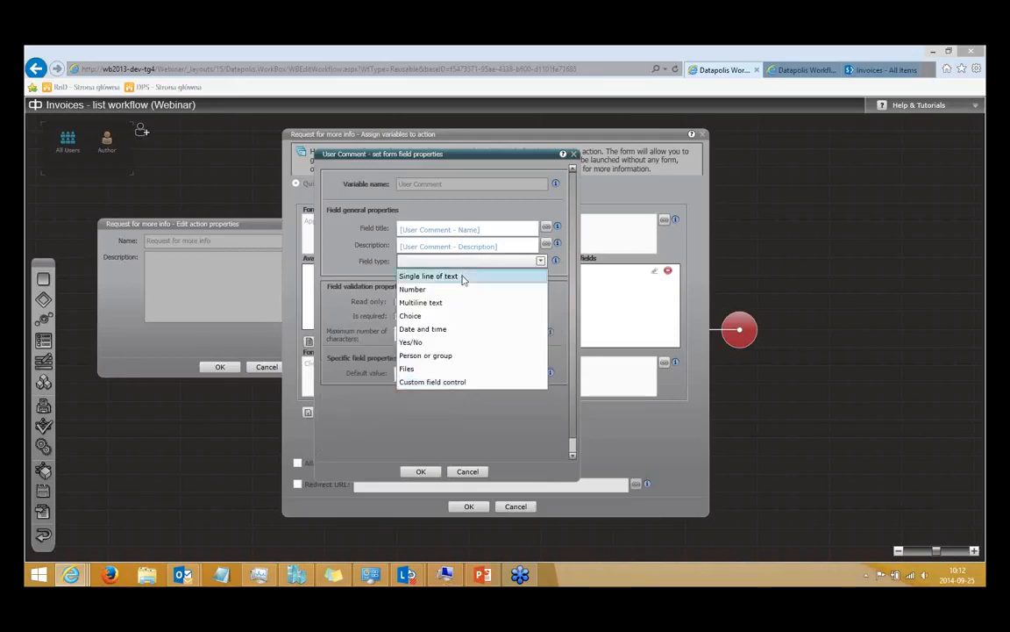
click(462, 277)
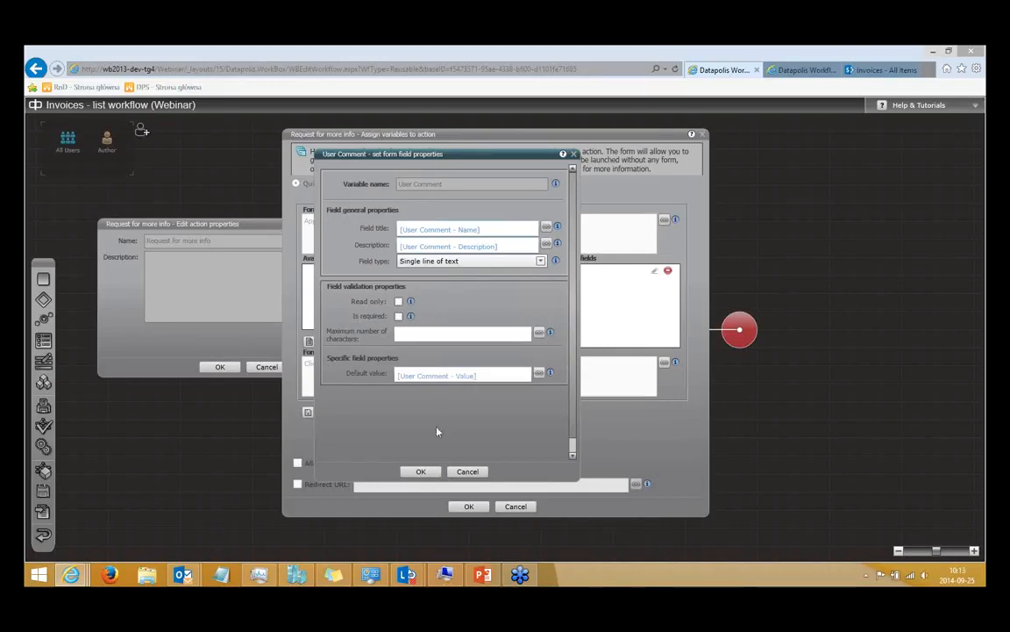
click(427, 471)
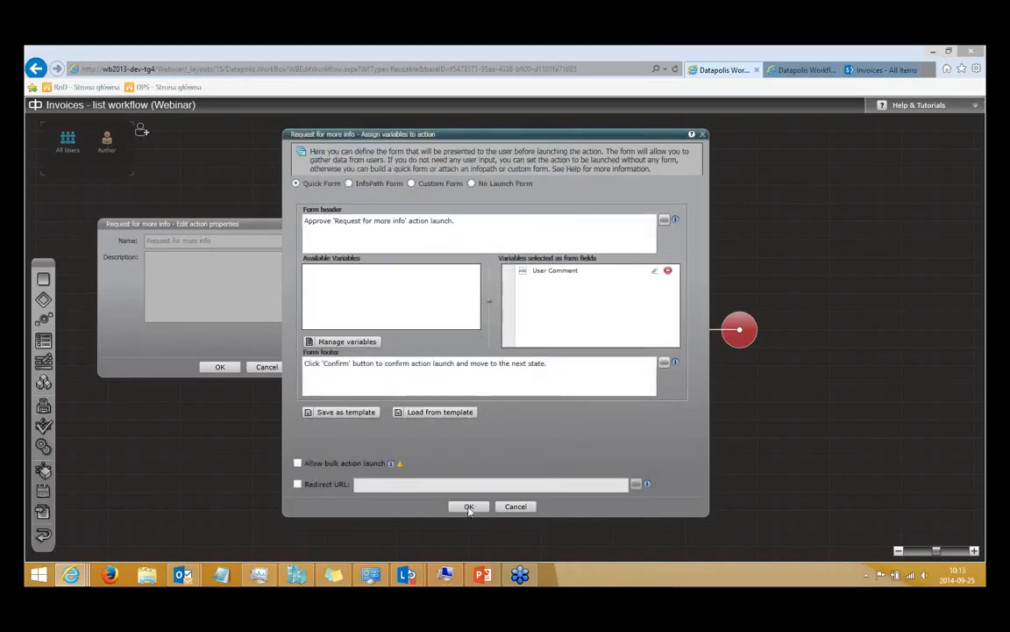
click(470, 508)
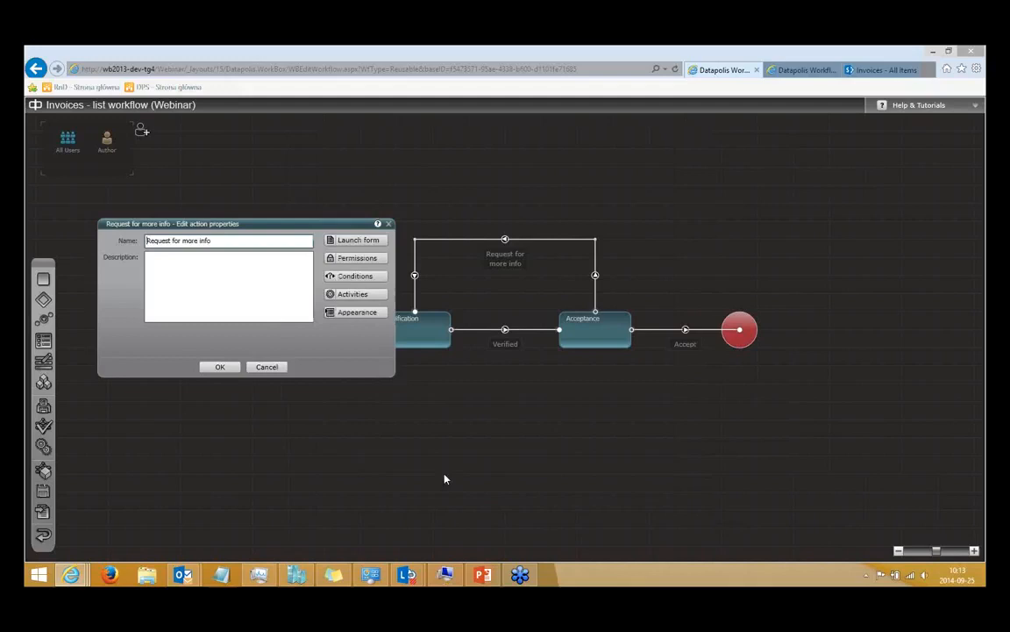
click(224, 368)
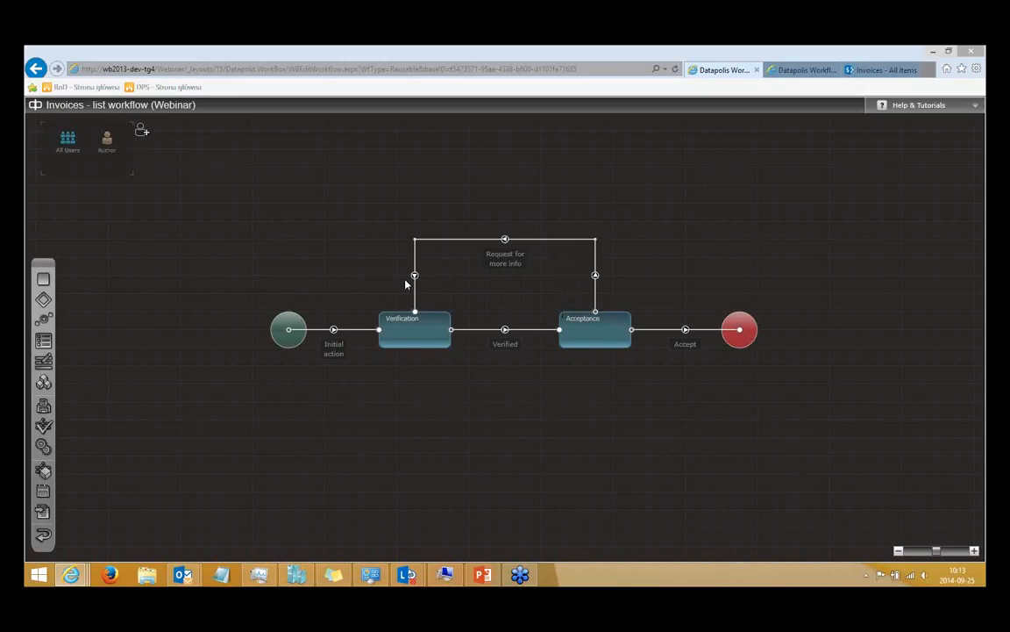
Open the activity diagram of the Request for more info action.
double_click(506, 266)
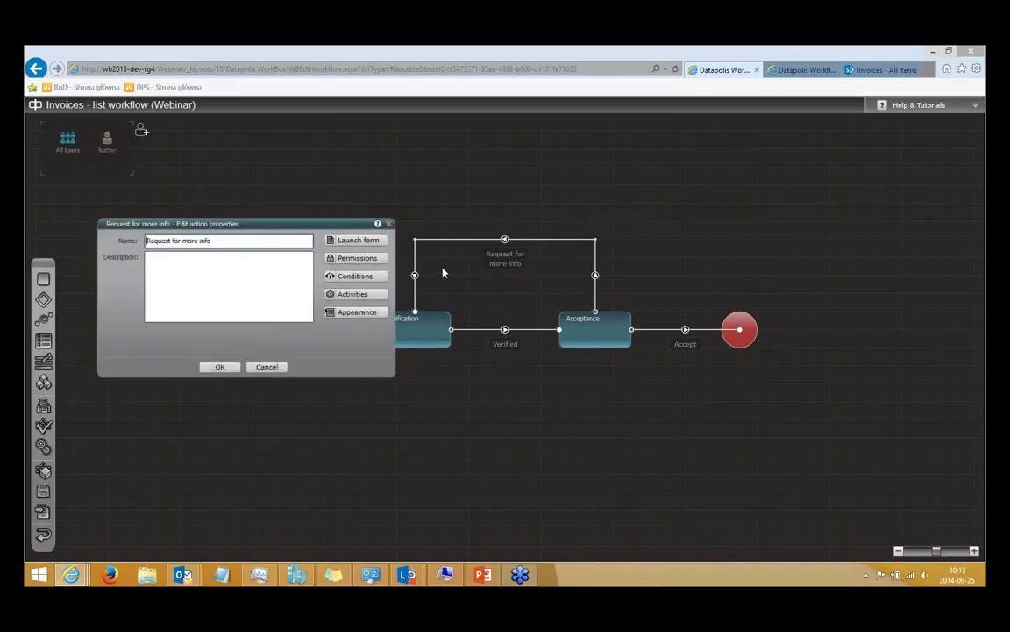
click(379, 298)
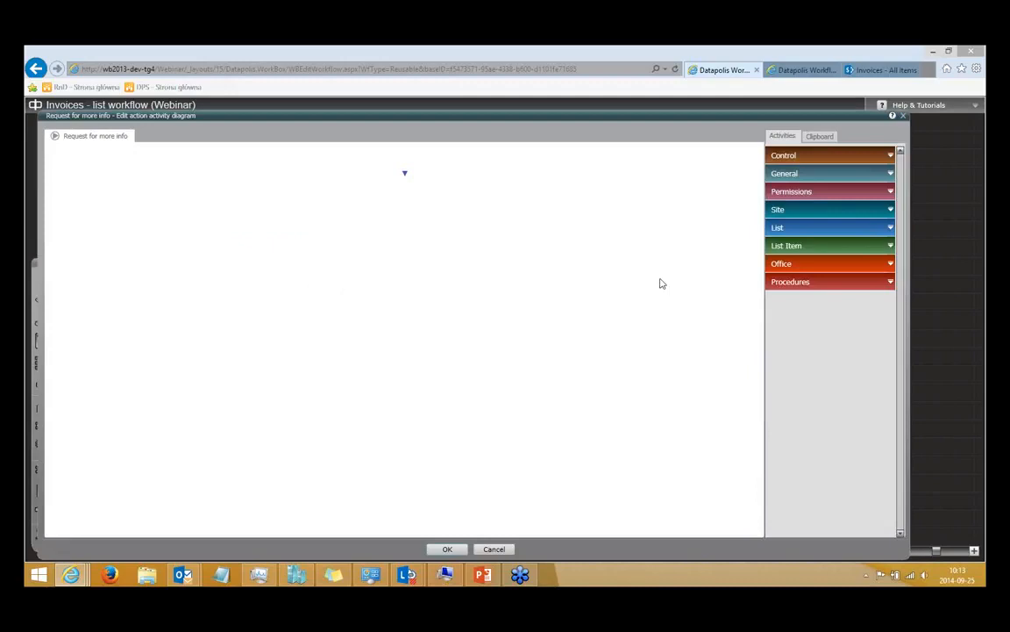
Add an If activity with a Loop in its true branch and Send an e-mail in its false branch.
click(797, 162)
drag(794, 171, 411, 178)
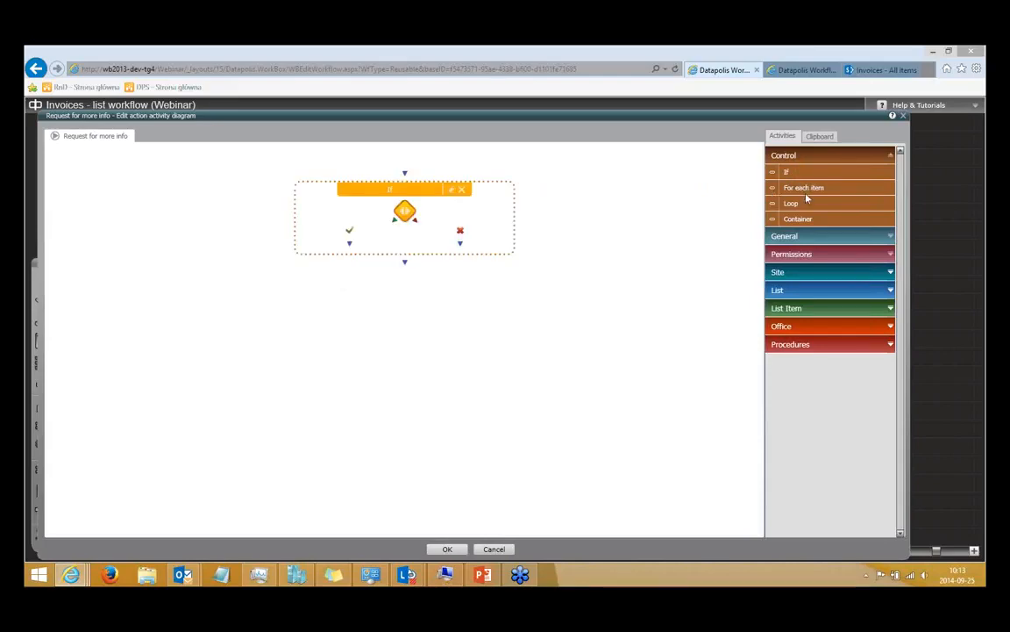
drag(800, 203, 364, 252)
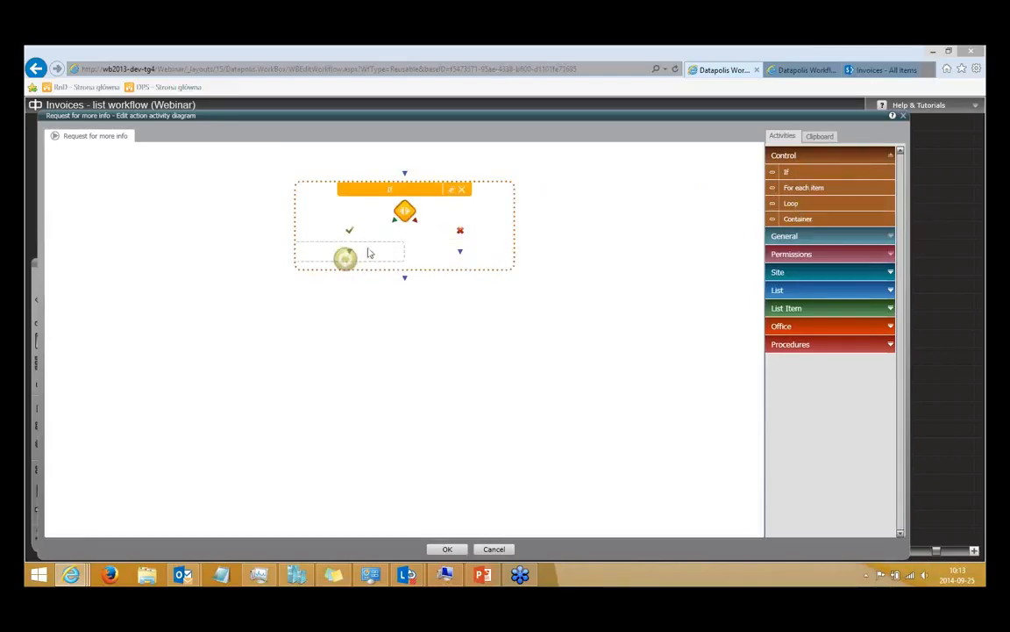
click(782, 236)
drag(566, 272, 568, 273)
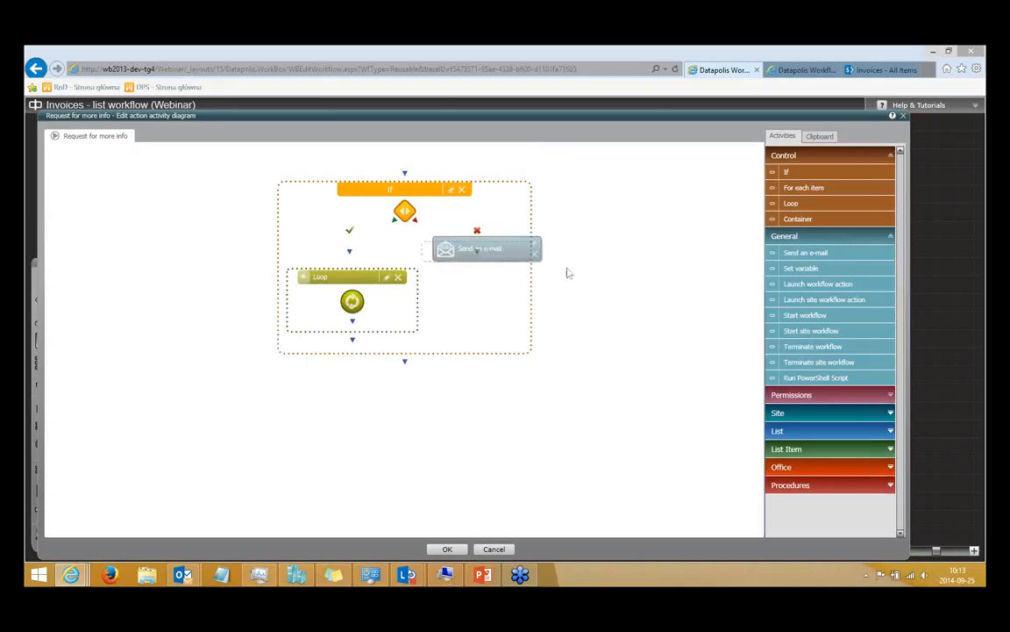
Examine the available activities in the Permissions, Site, List, List Item and Office categories.
click(846, 394)
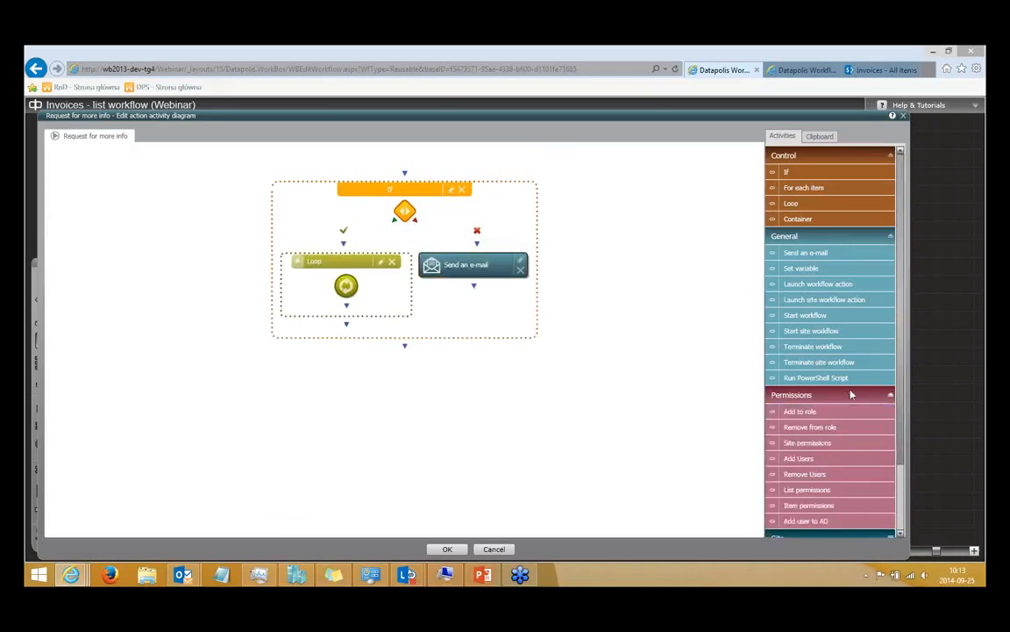
scroll(906, 384, down, 3)
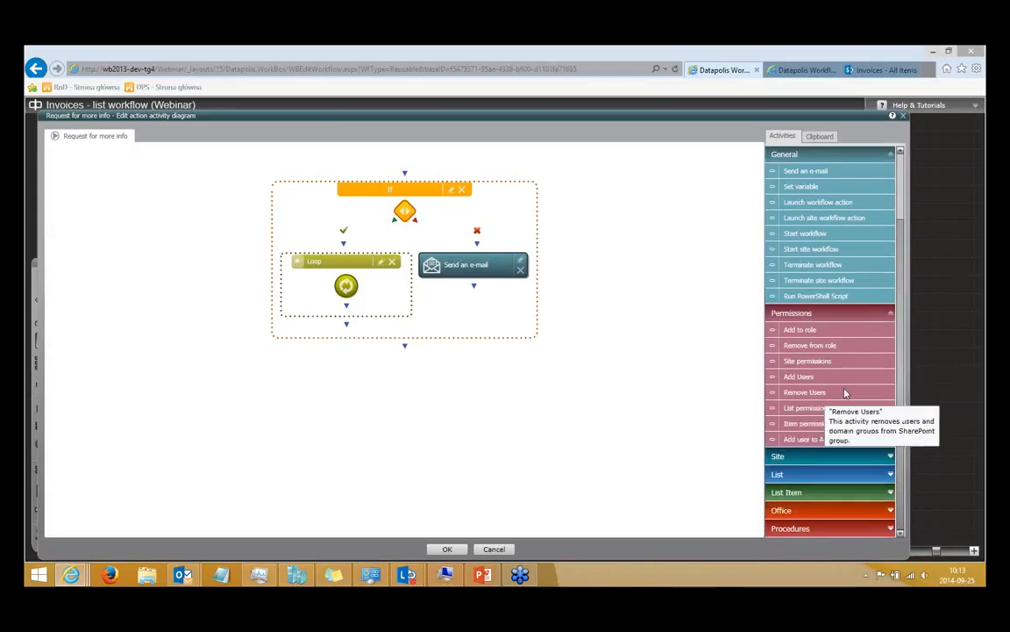
click(861, 457)
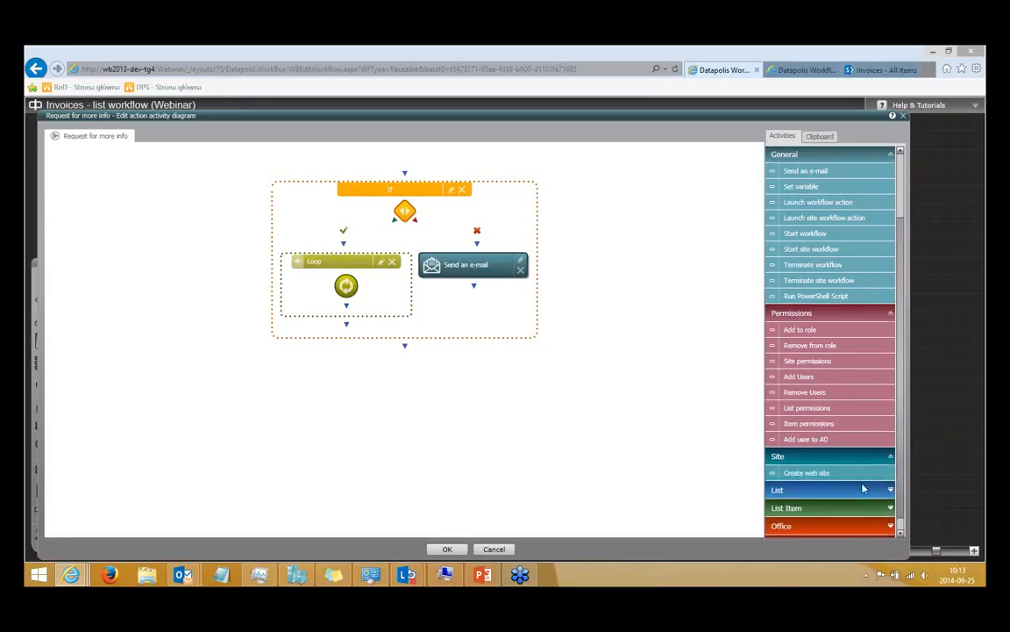
click(869, 490)
scroll(877, 504, down, 1)
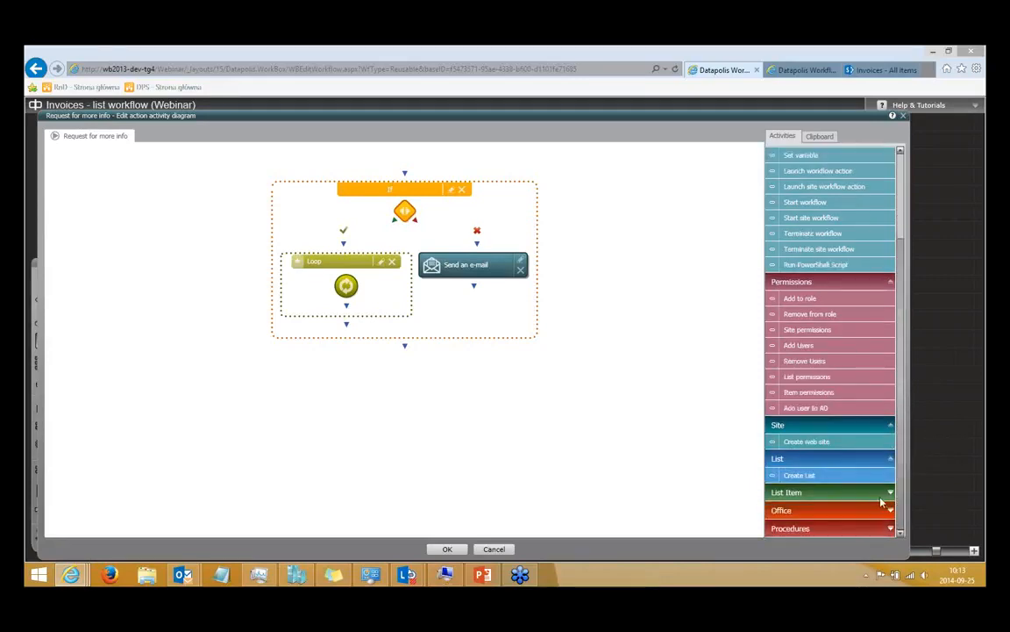
click(882, 494)
scroll(847, 429, down, 1)
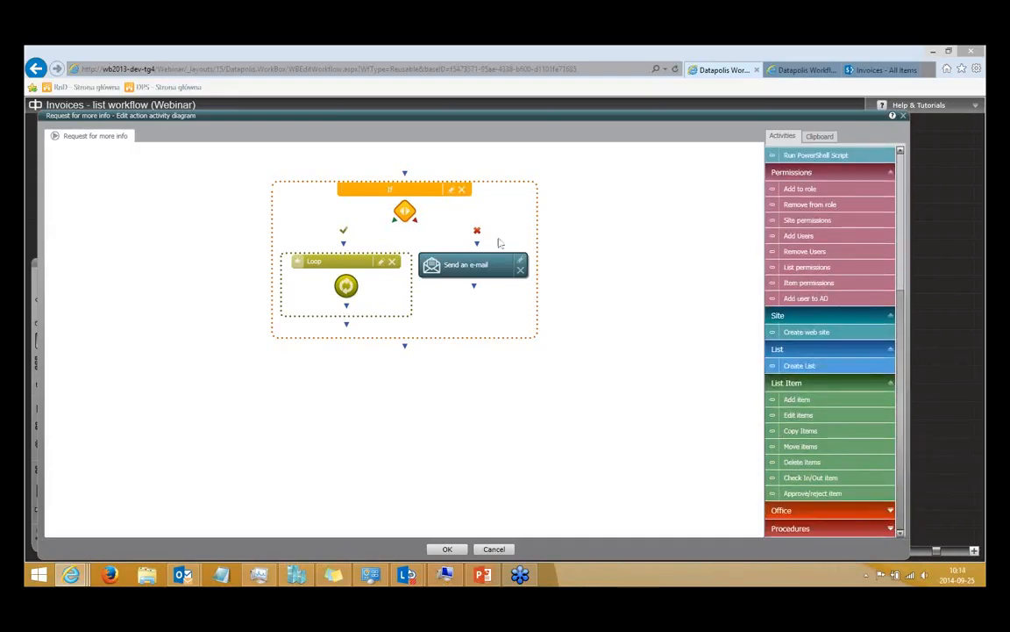
click(839, 512)
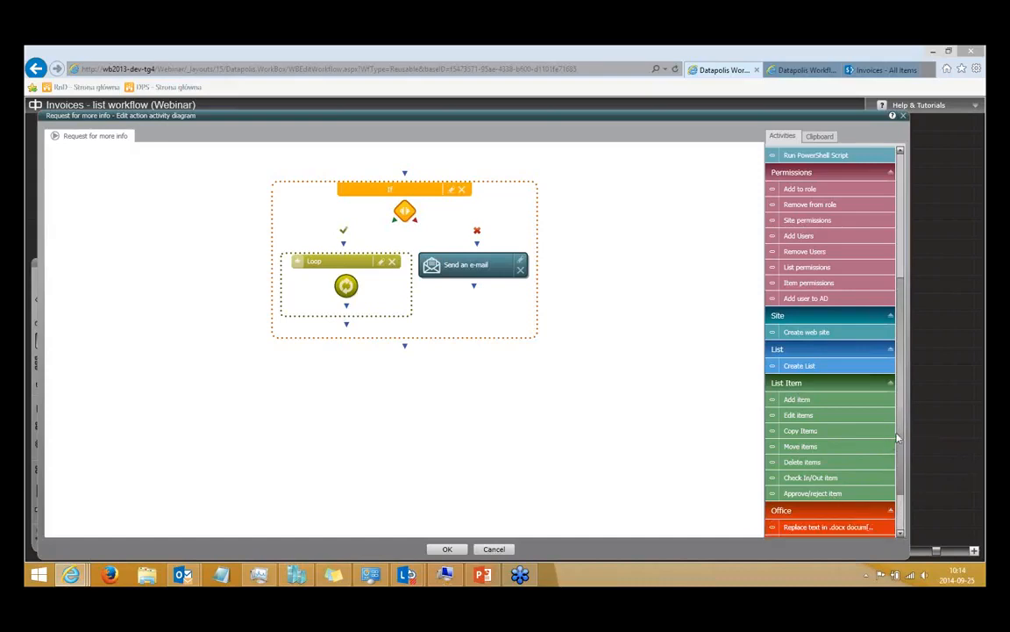
drag(904, 467, 904, 494)
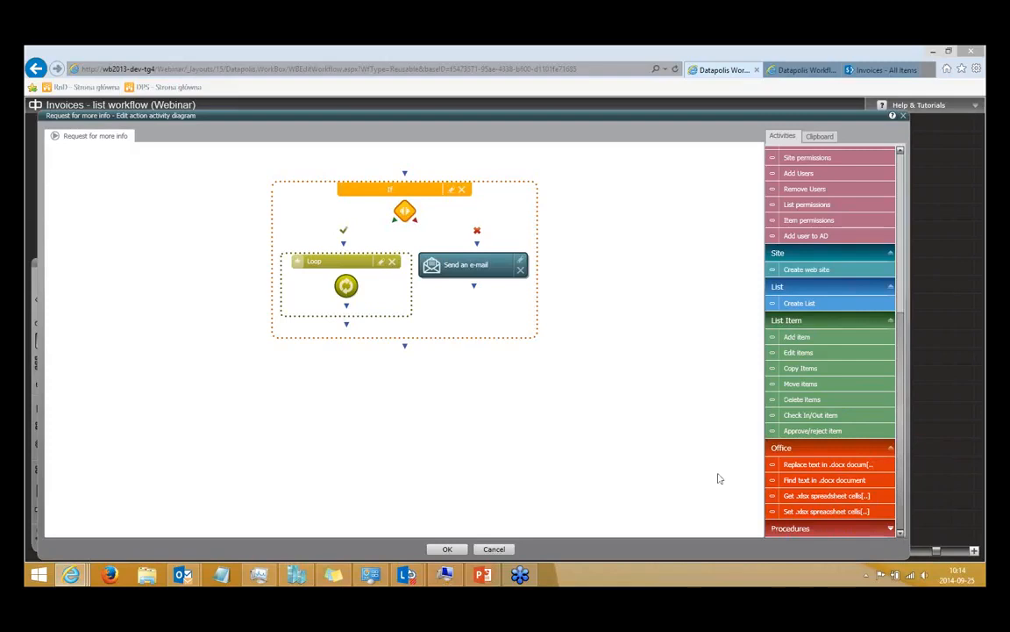
Delete the If activity with its nested activities from the diagram and confirm the deletion.
click(462, 190)
click(485, 361)
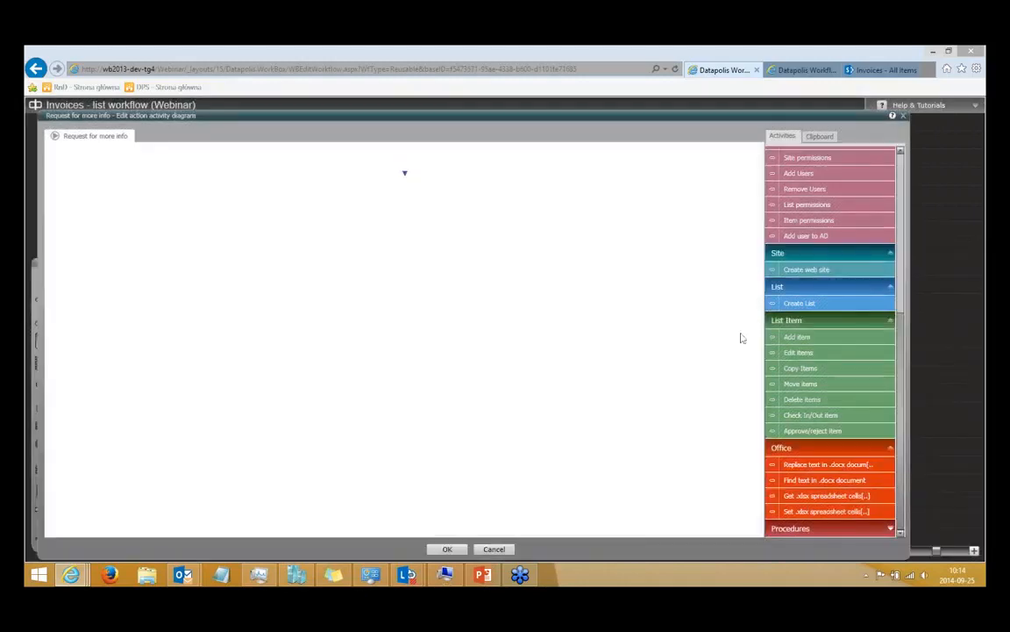
Add an Edit items activity to the empty diagram and set it to work on the current item.
mouse_move(824, 368)
mouse_down()
mouse_move(817, 352)
mouse_move(568, 307)
mouse_move(411, 181)
mouse_move(410, 194)
mouse_up()
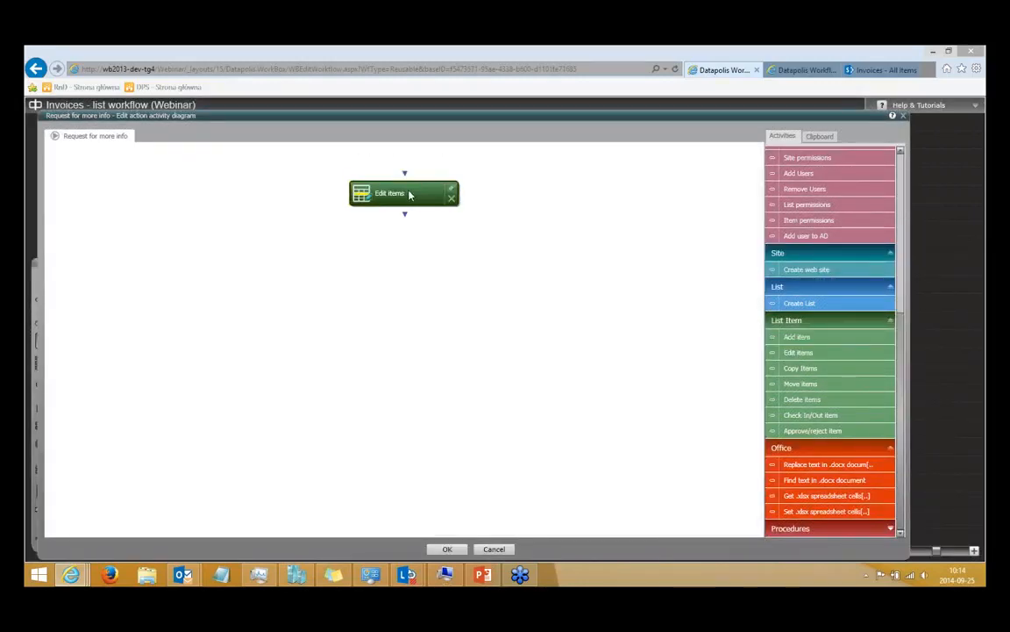
double_click(410, 193)
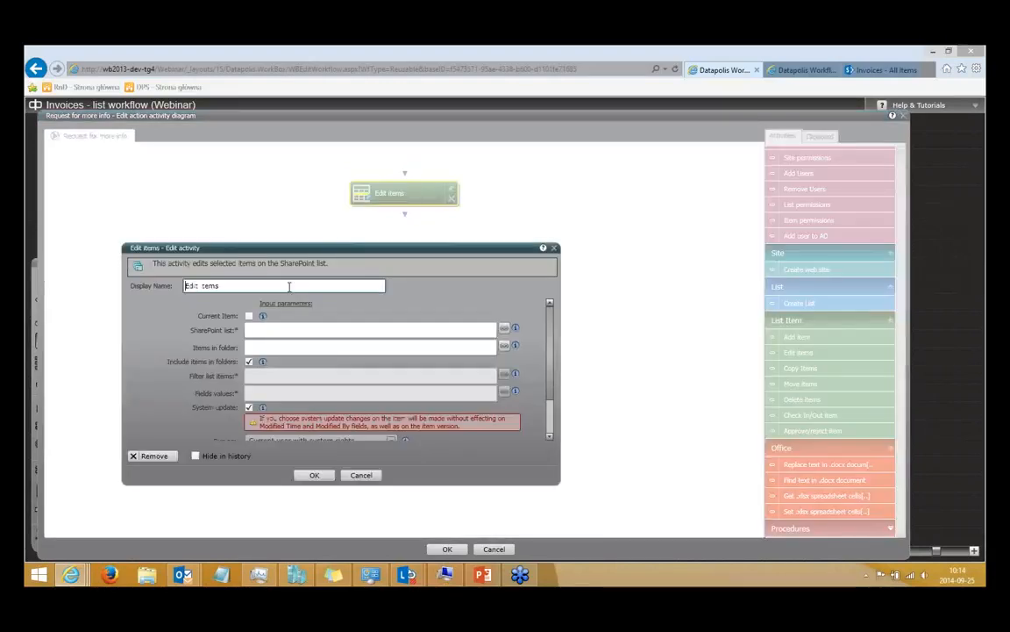
click(249, 315)
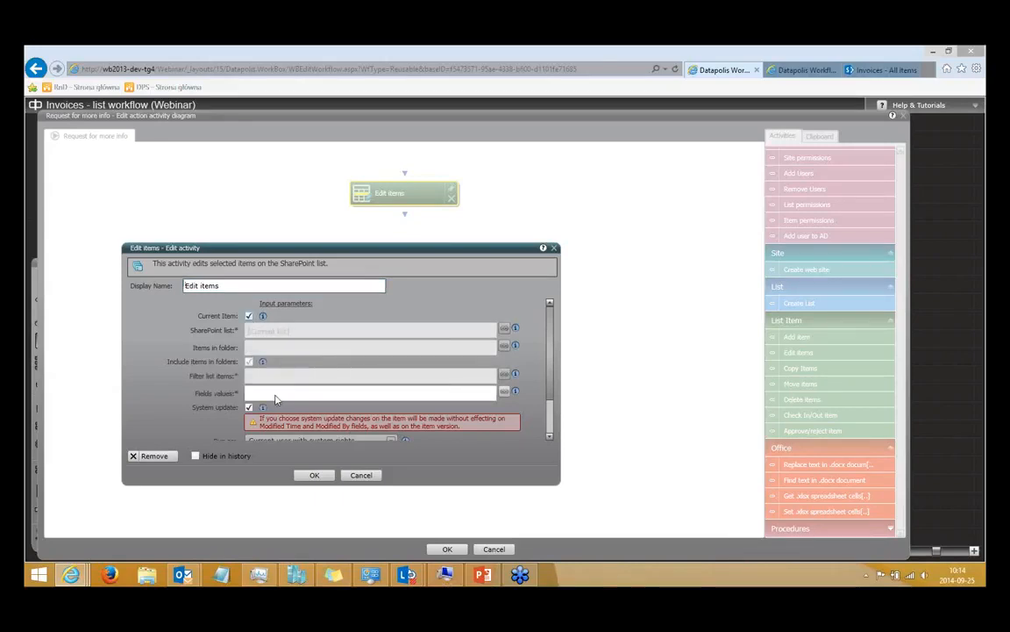
Choose the Comment list column as the field to update in the activity's field values.
click(275, 395)
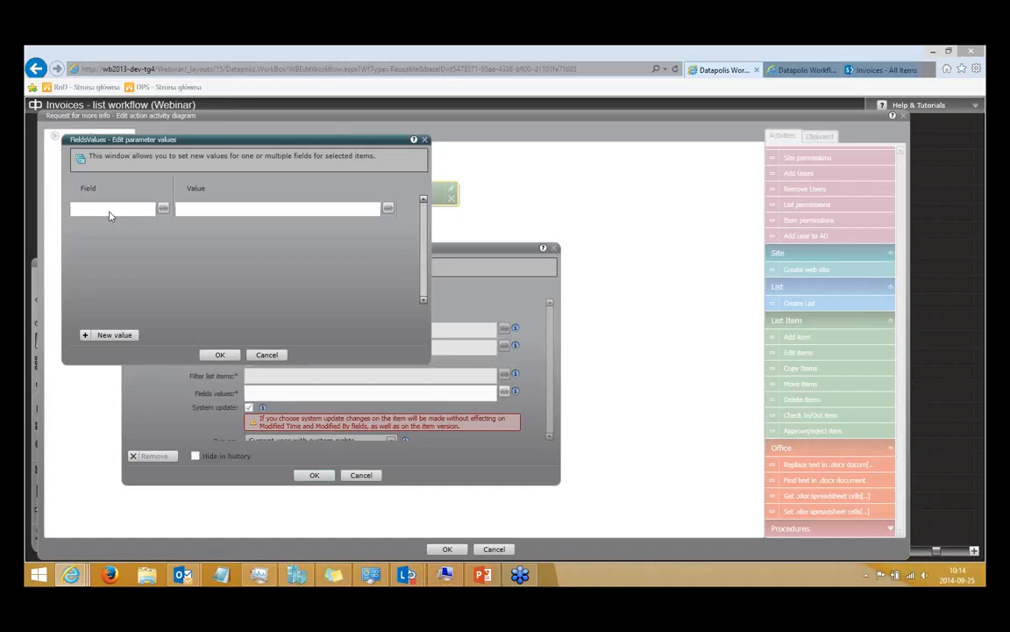
click(110, 211)
click(106, 232)
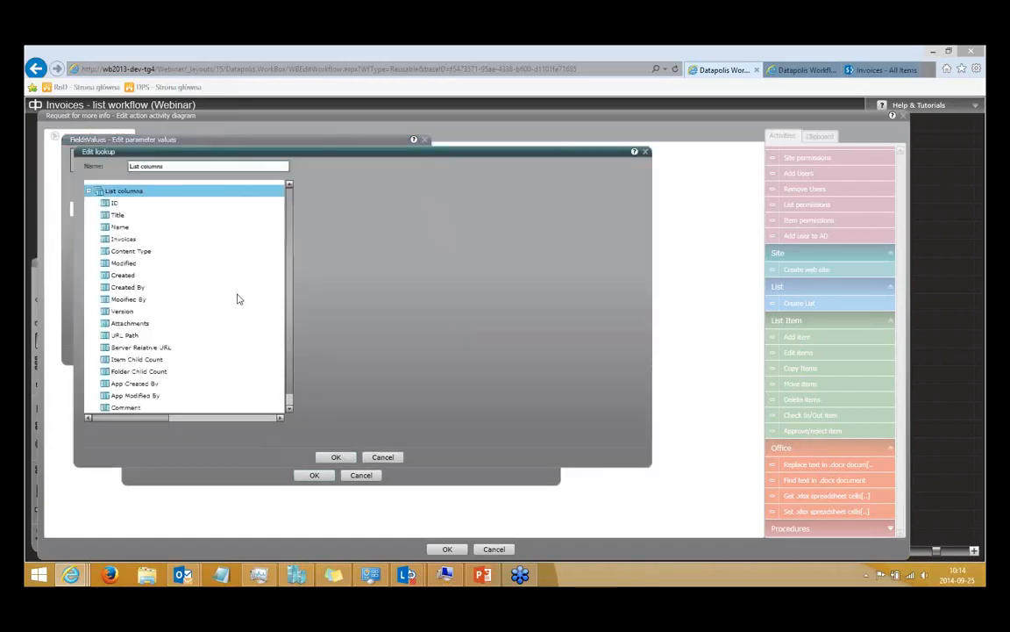
scroll(290, 286, down, 1)
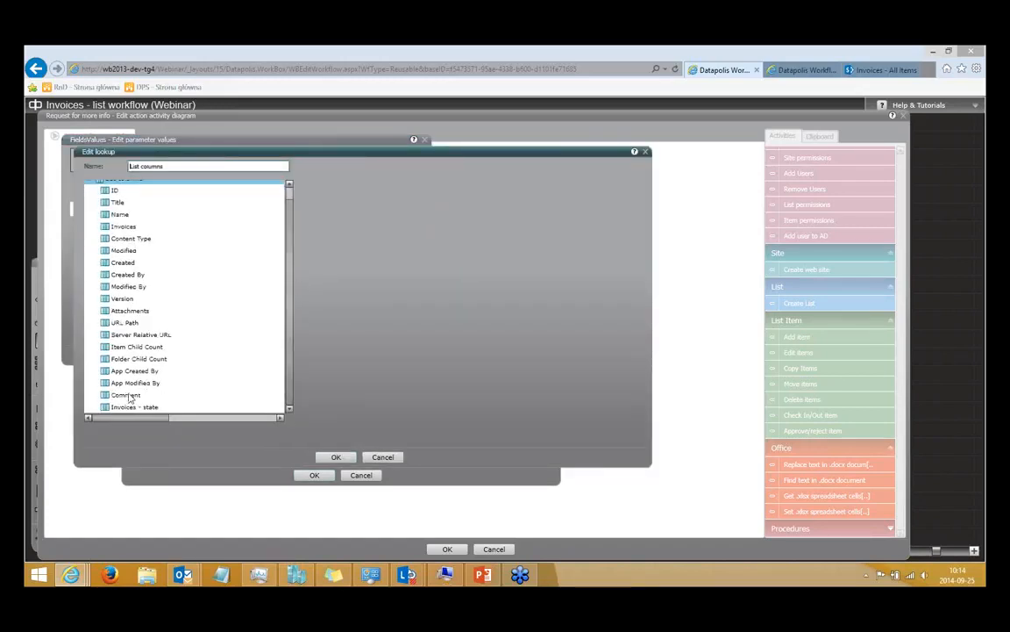
click(129, 395)
click(336, 457)
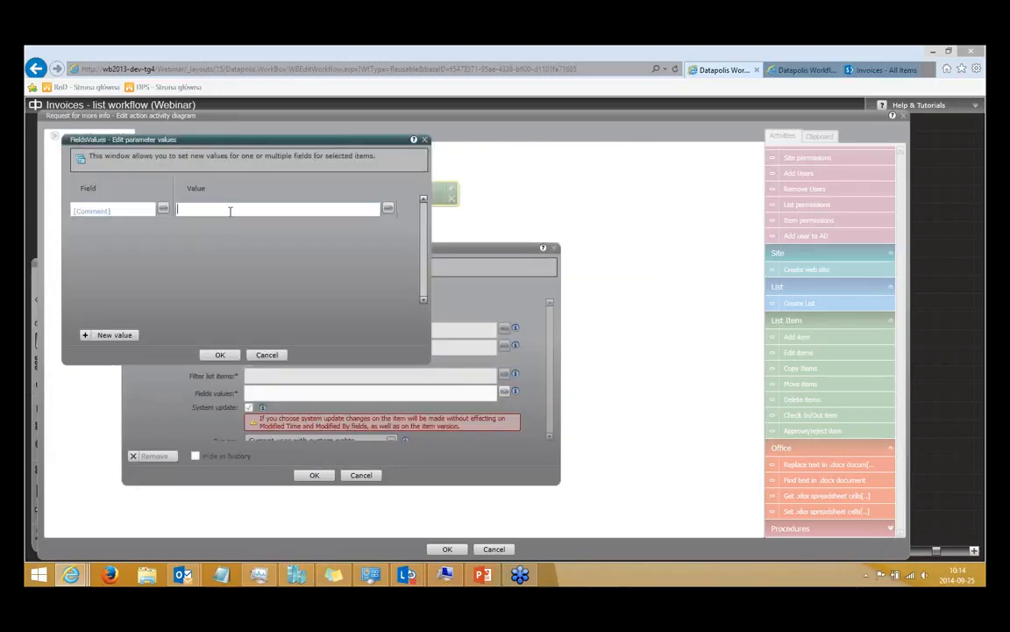
text(nssdjkvm)
key(BackSpace)
key(BackSpace)
key(BackSpace)
key(BackSpace)
key(BackSpace)
key(BackSpace)
key(BackSpace)
Start a new lookup from scratch for the Comment value with the Current branch expanded, dismissing the calendar reminder.
click(389, 211)
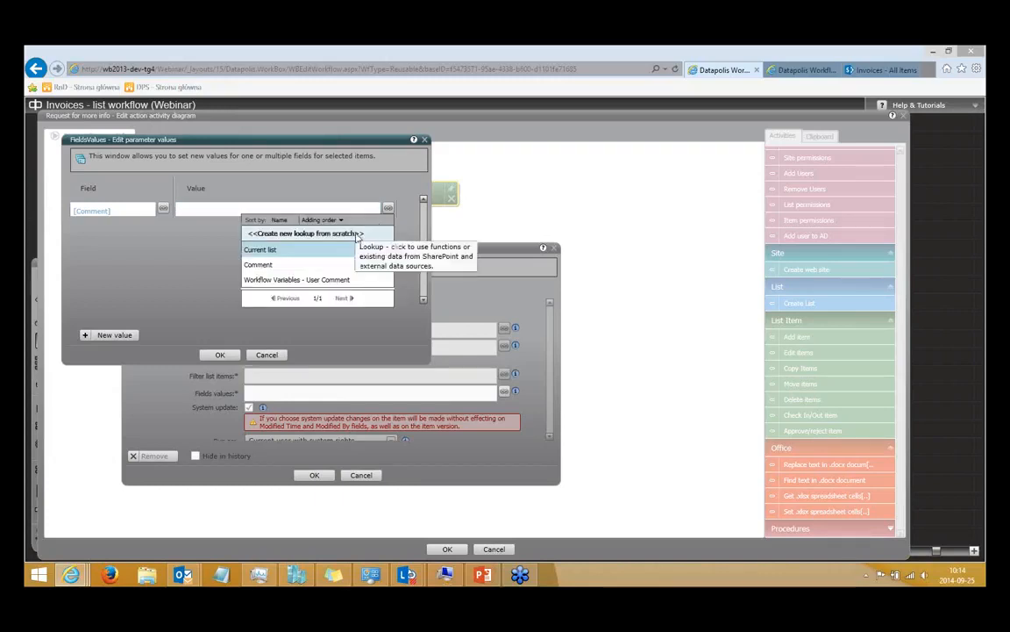
click(355, 235)
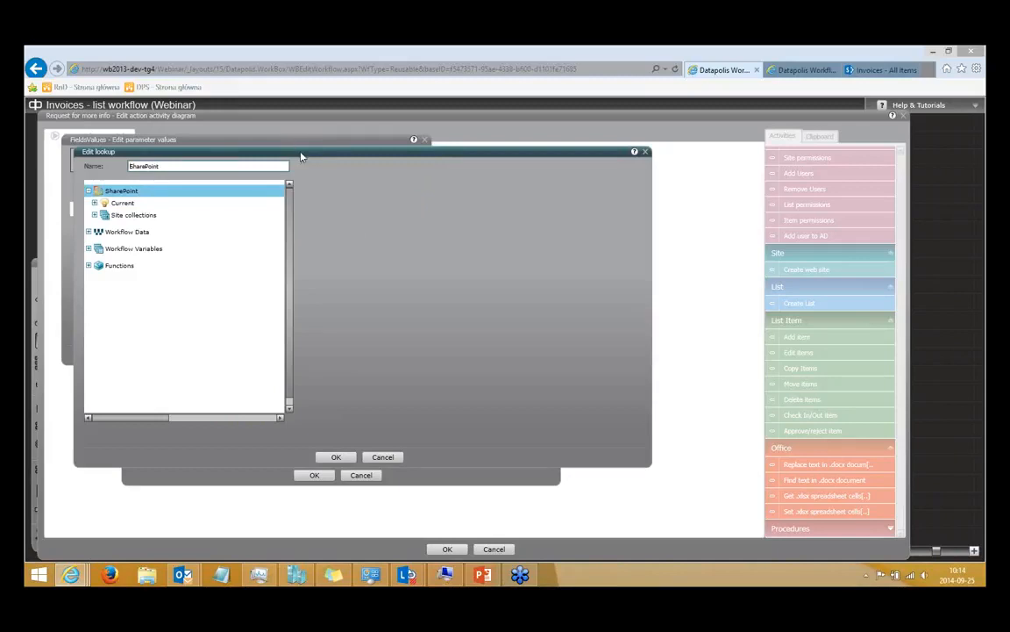
drag(301, 155, 340, 154)
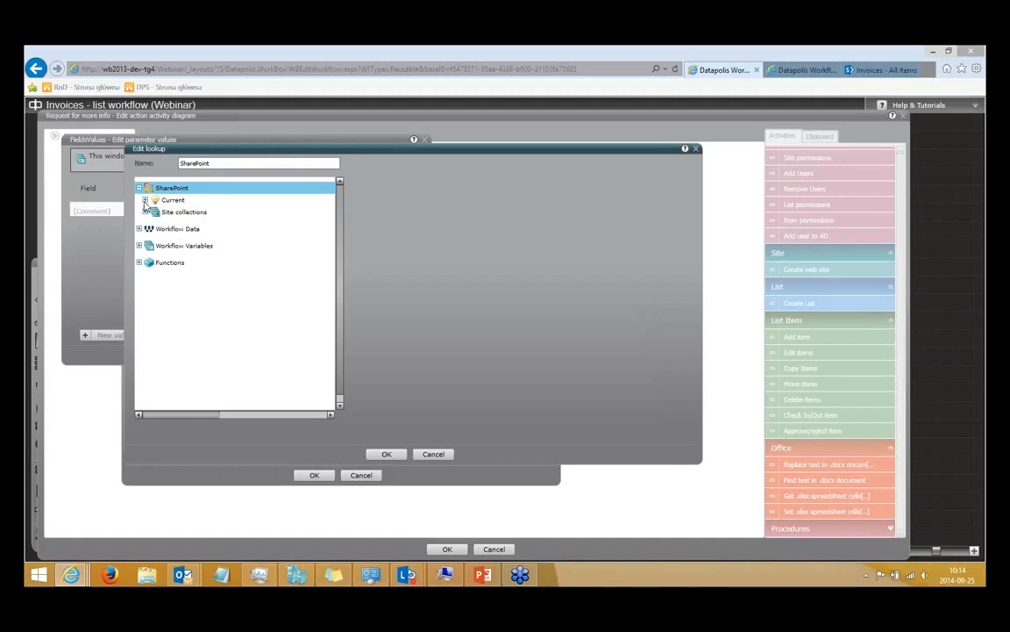
click(172, 200)
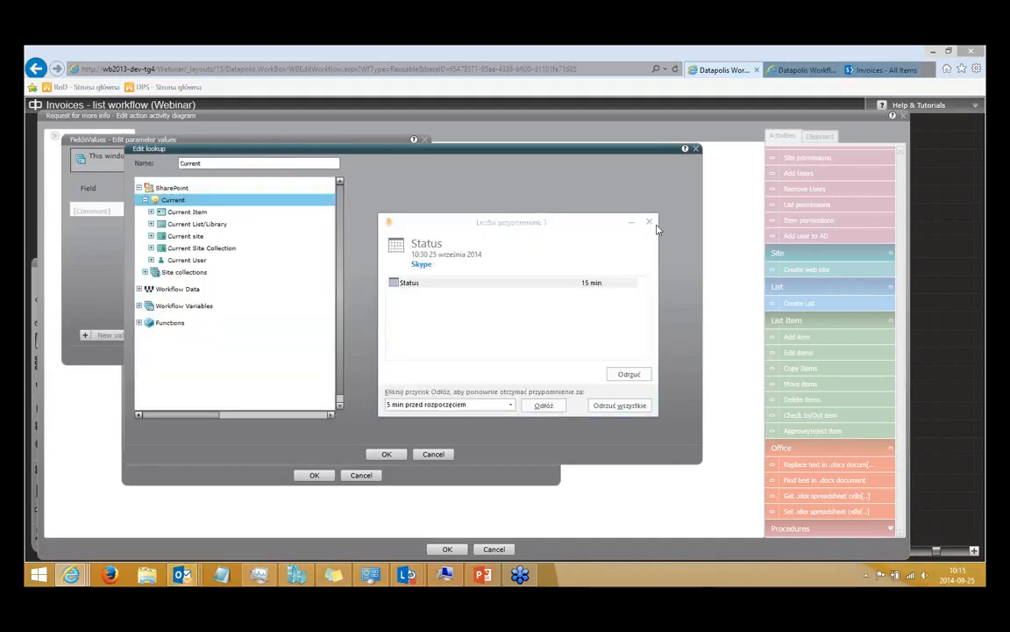
click(633, 376)
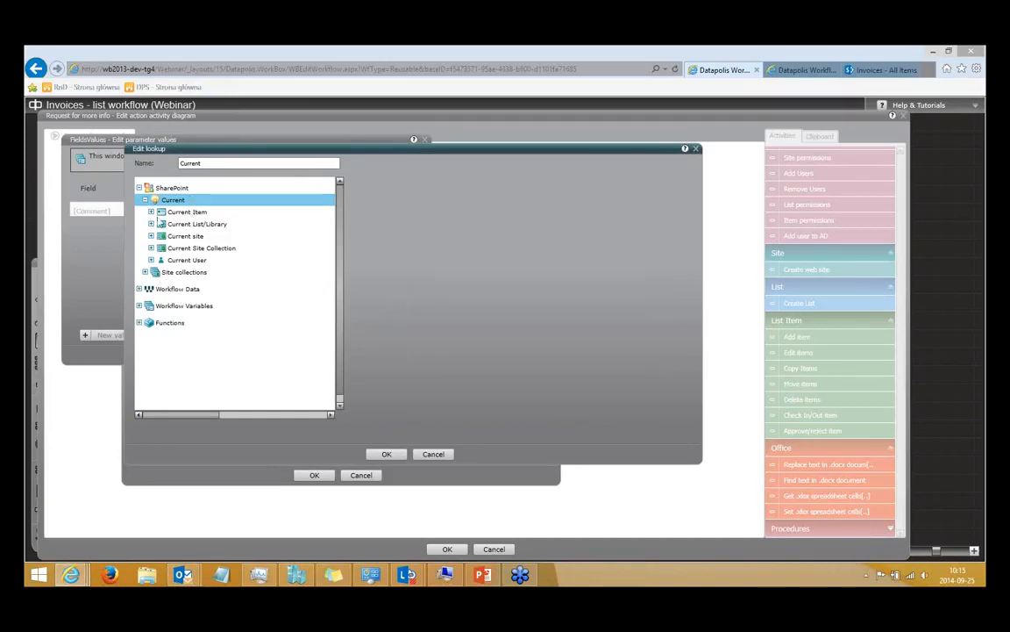
click(155, 272)
click(153, 285)
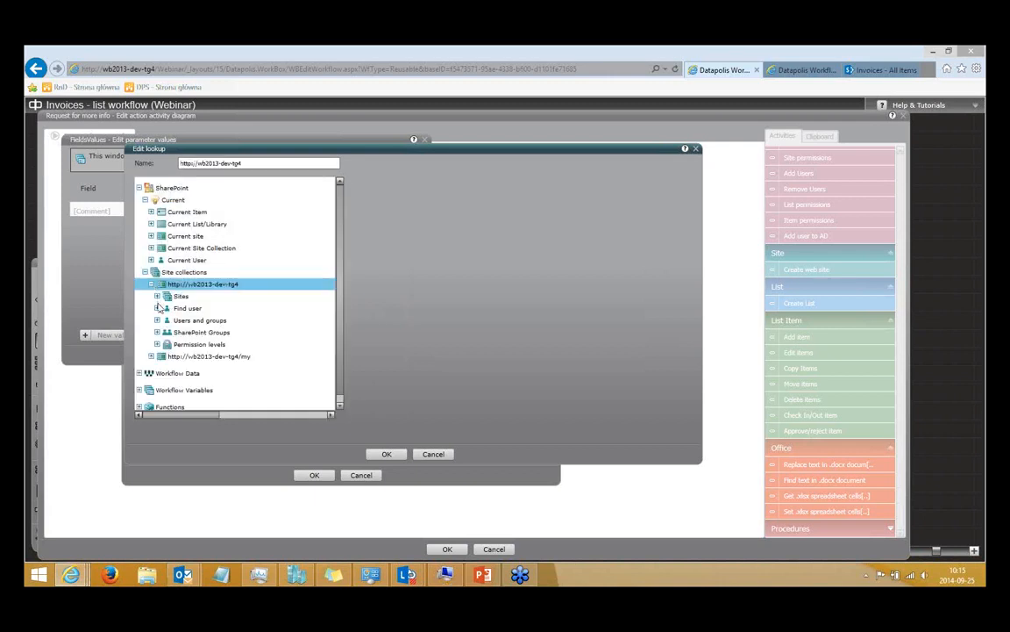
click(160, 297)
click(163, 308)
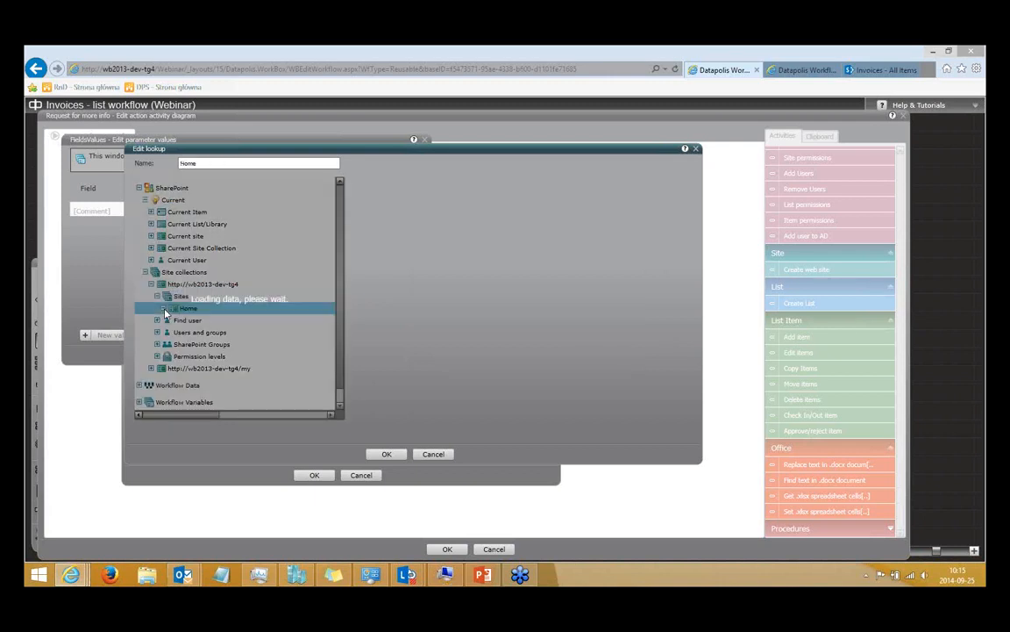
click(169, 321)
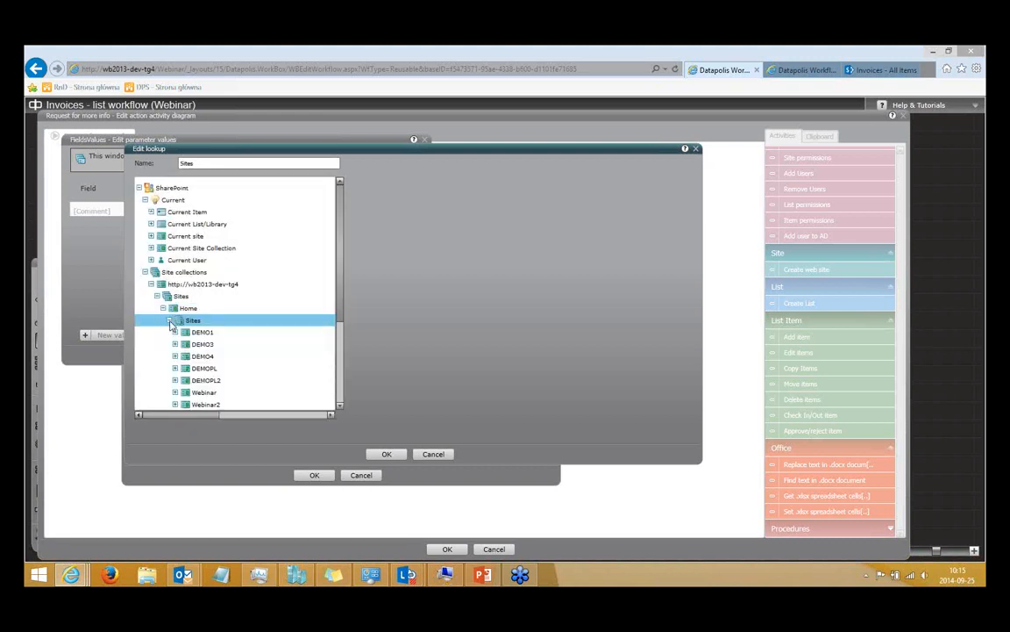
click(169, 322)
click(170, 332)
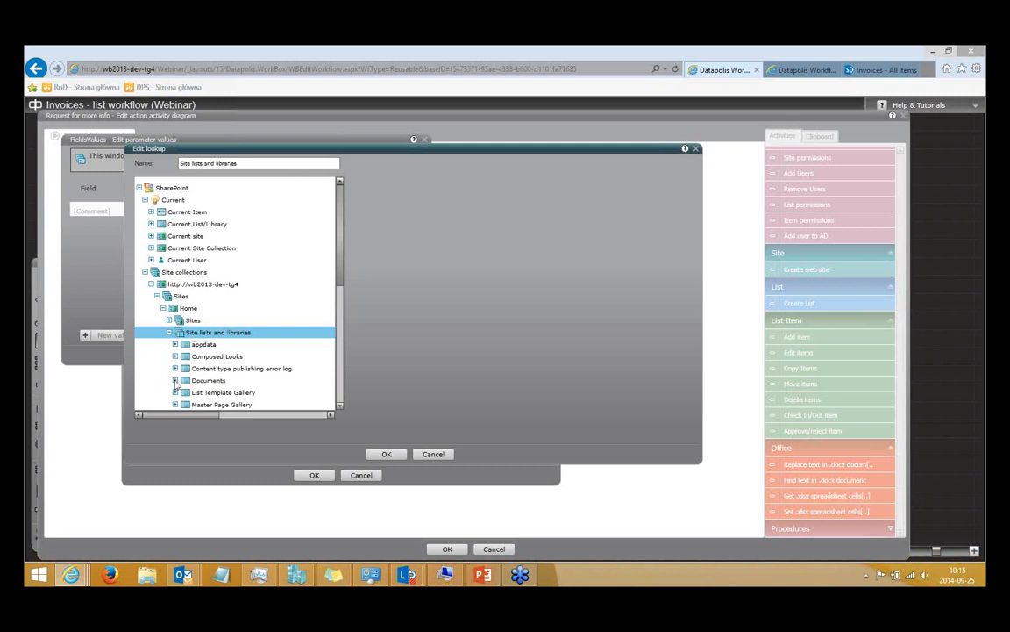
Select the Title column of the Home site's Documents items as the lookup source.
click(208, 380)
scroll(335, 254, down, 3)
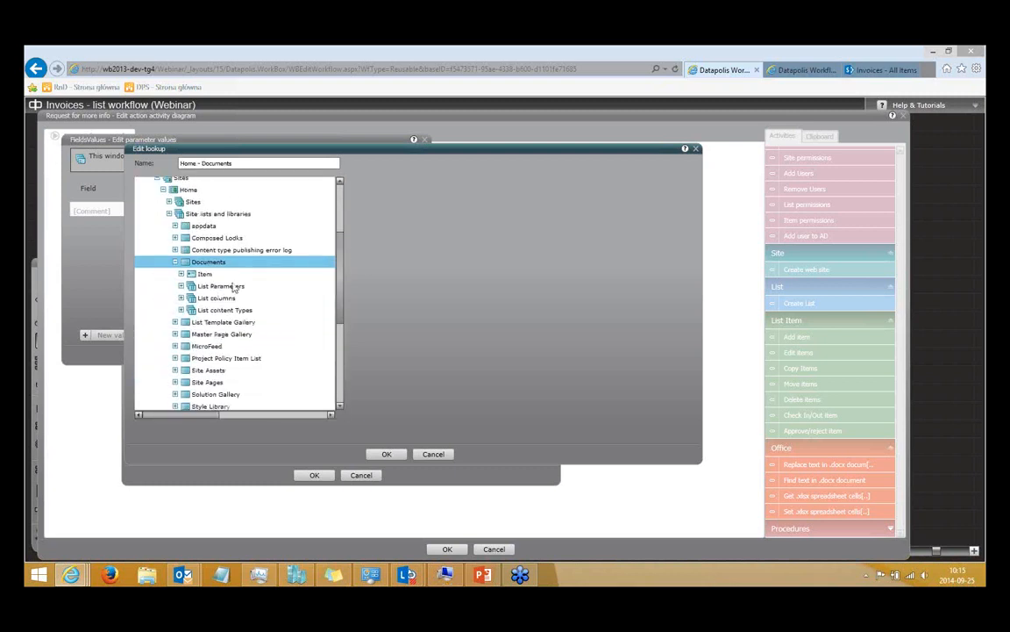
click(181, 275)
click(210, 297)
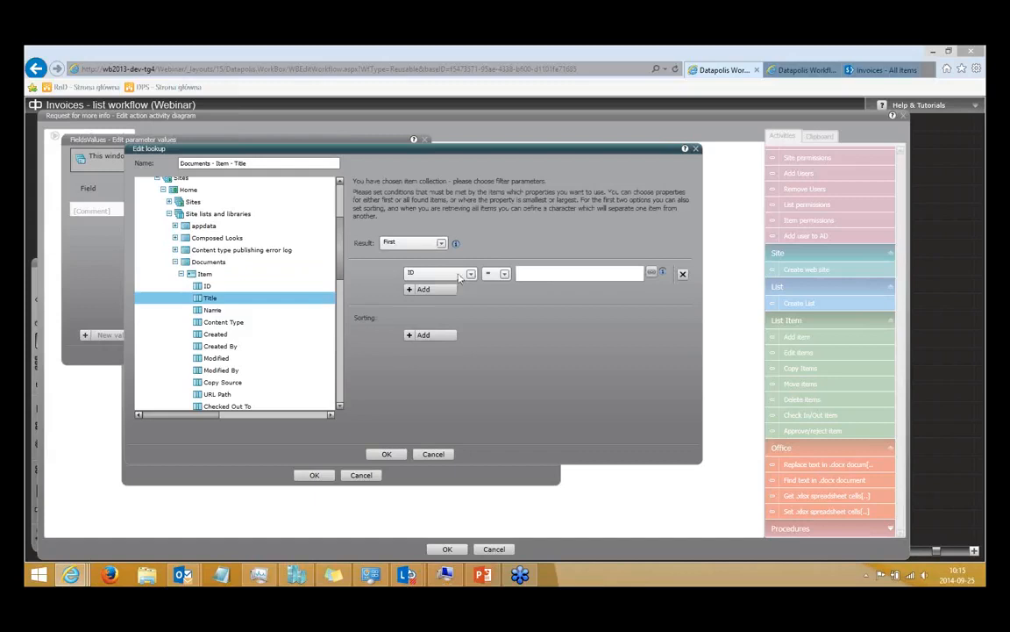
Set the first filter condition to the Name column with the Contains operator.
click(460, 274)
click(452, 314)
click(496, 274)
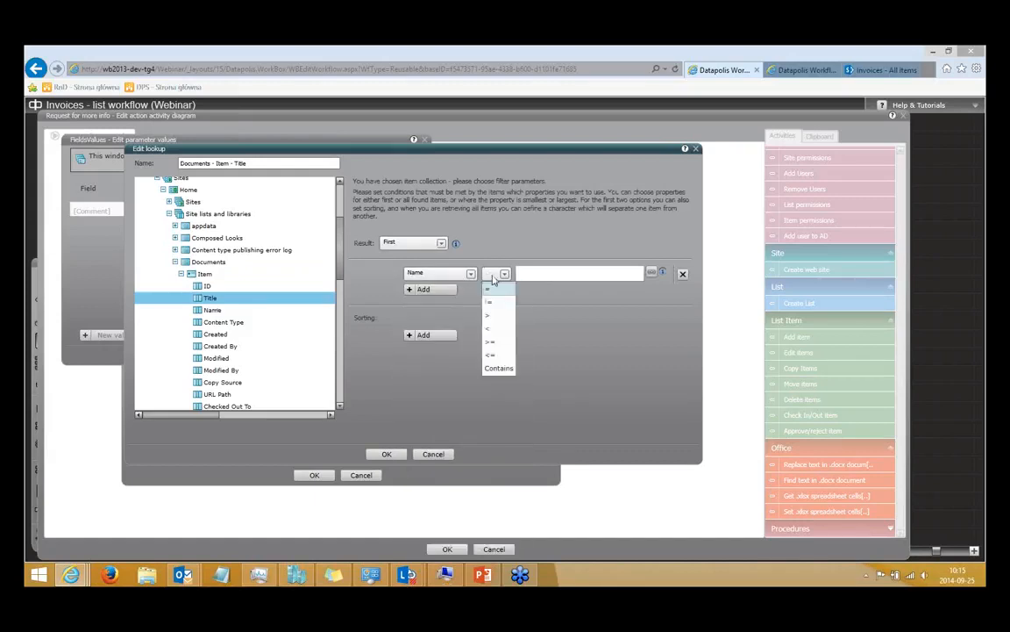
click(498, 367)
Set the Name condition's comparison value to a new lookup of the current item's Title.
click(595, 274)
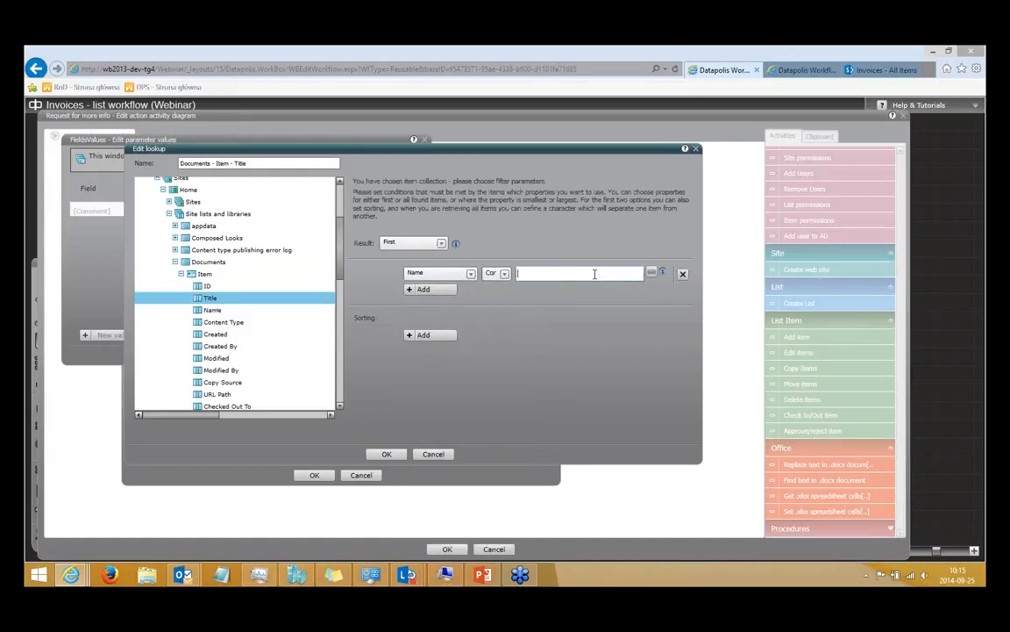
click(654, 275)
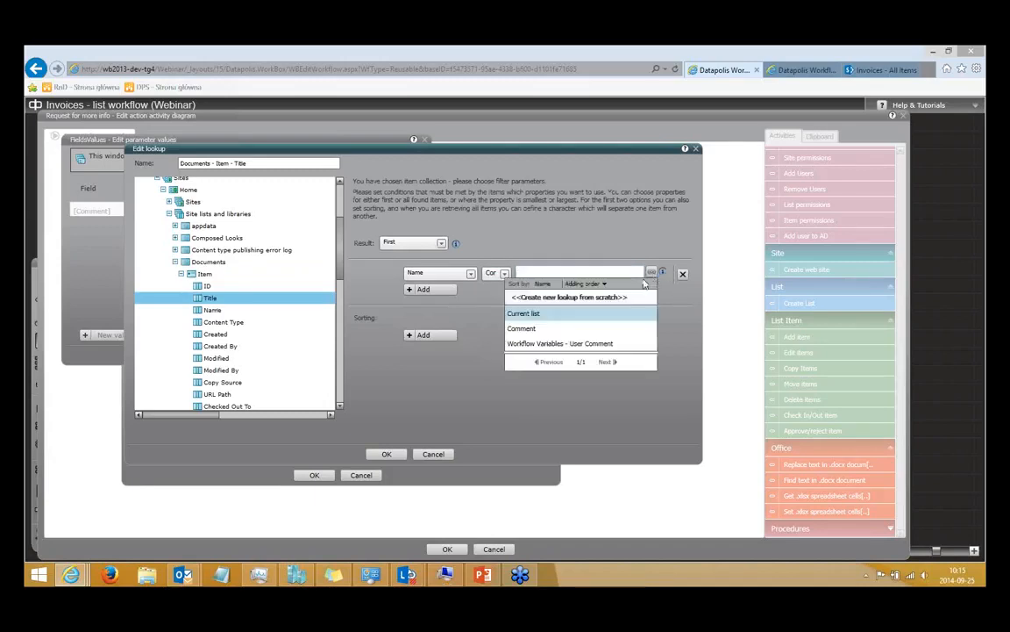
click(626, 297)
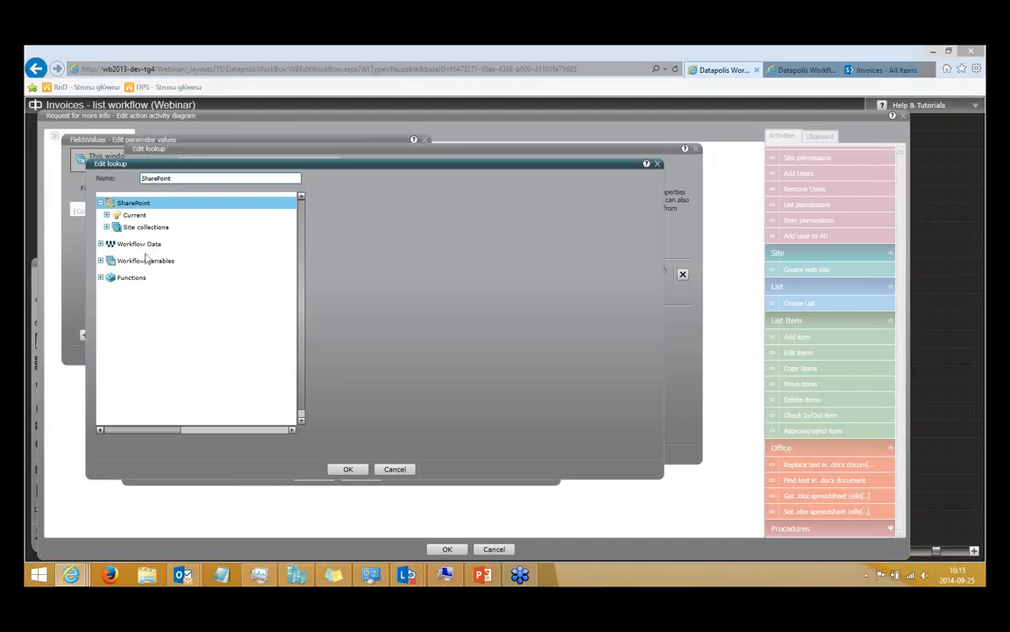
click(102, 278)
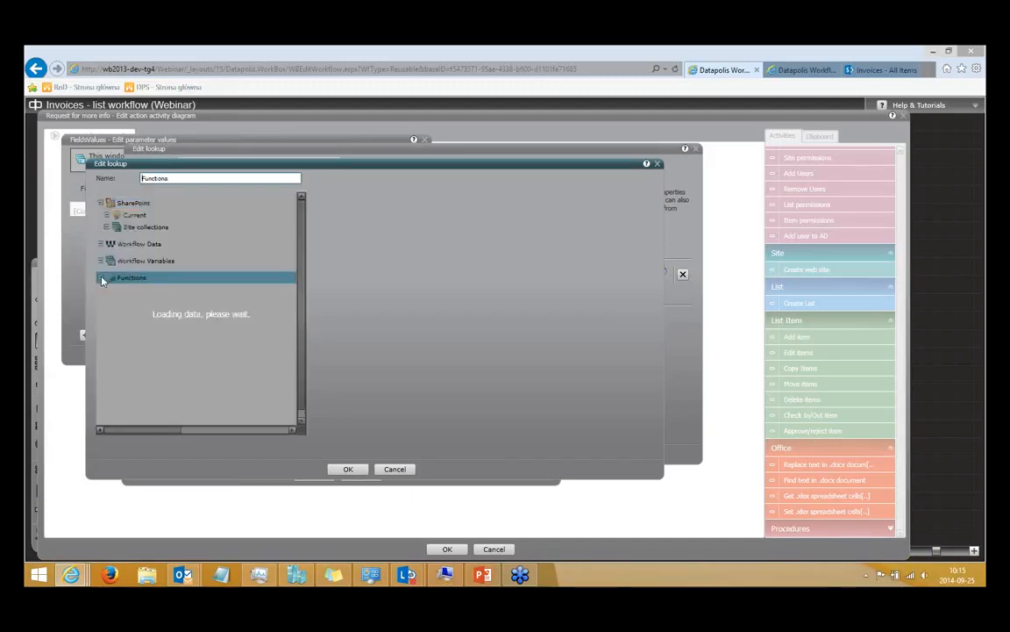
click(106, 215)
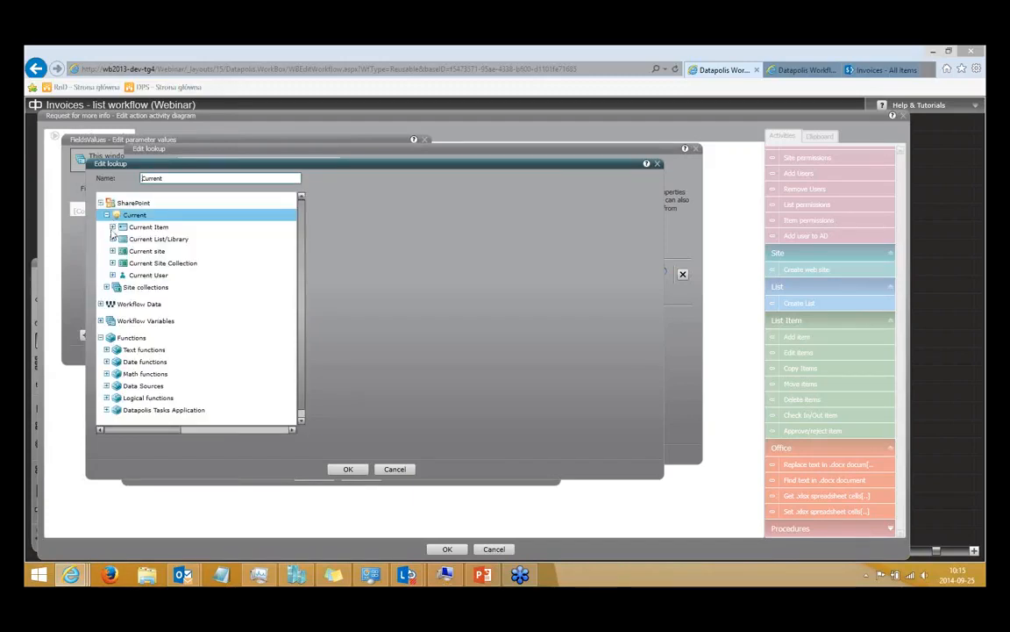
click(112, 226)
click(143, 252)
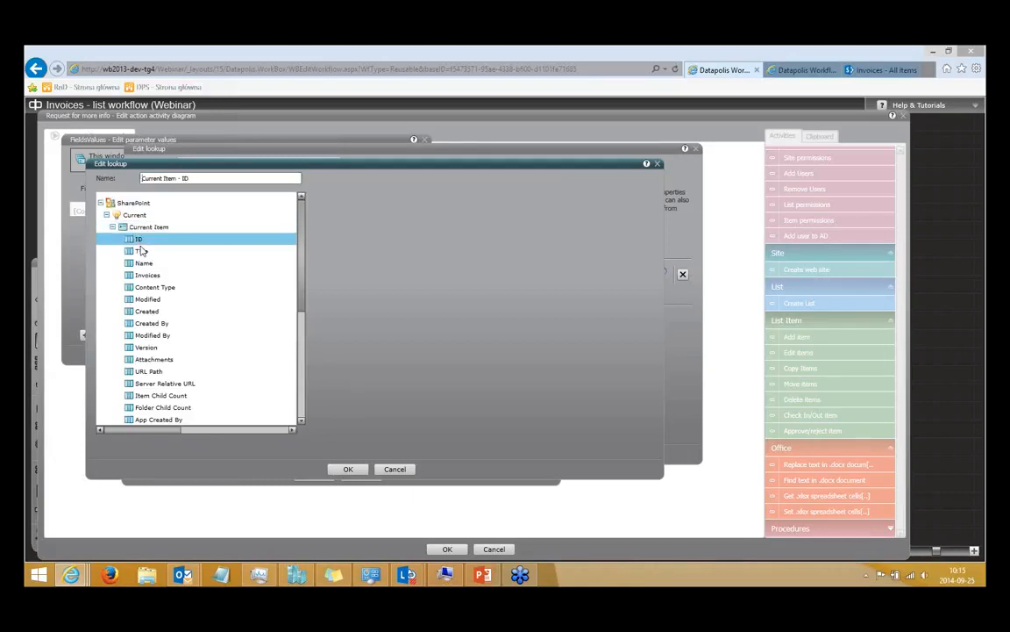
click(348, 469)
Add a second filter condition requiring ID > 5, staying on the page when asked about leaving.
click(423, 290)
click(504, 291)
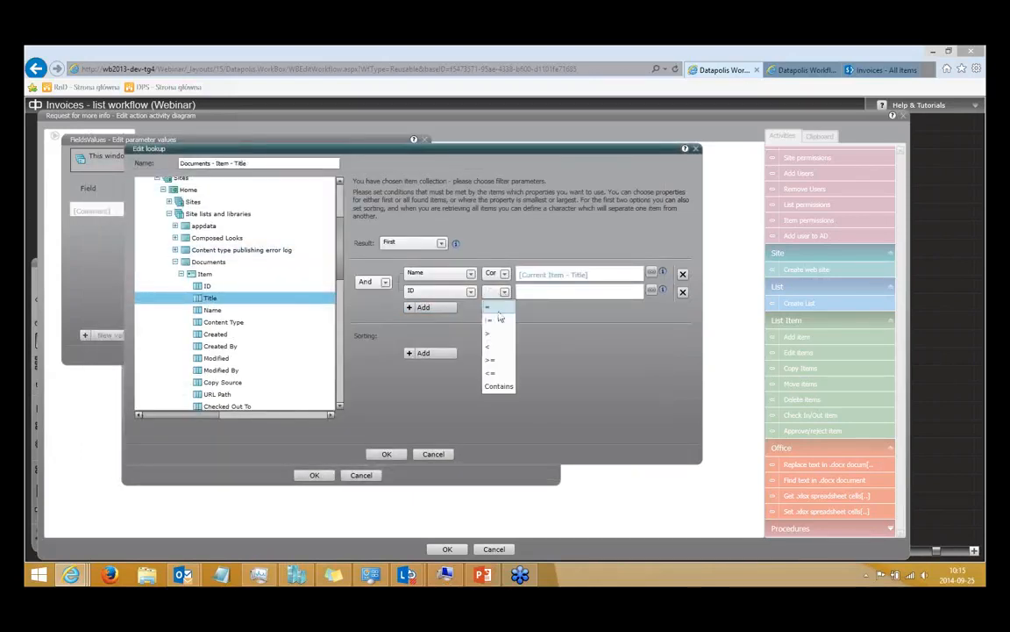
click(489, 334)
click(530, 293)
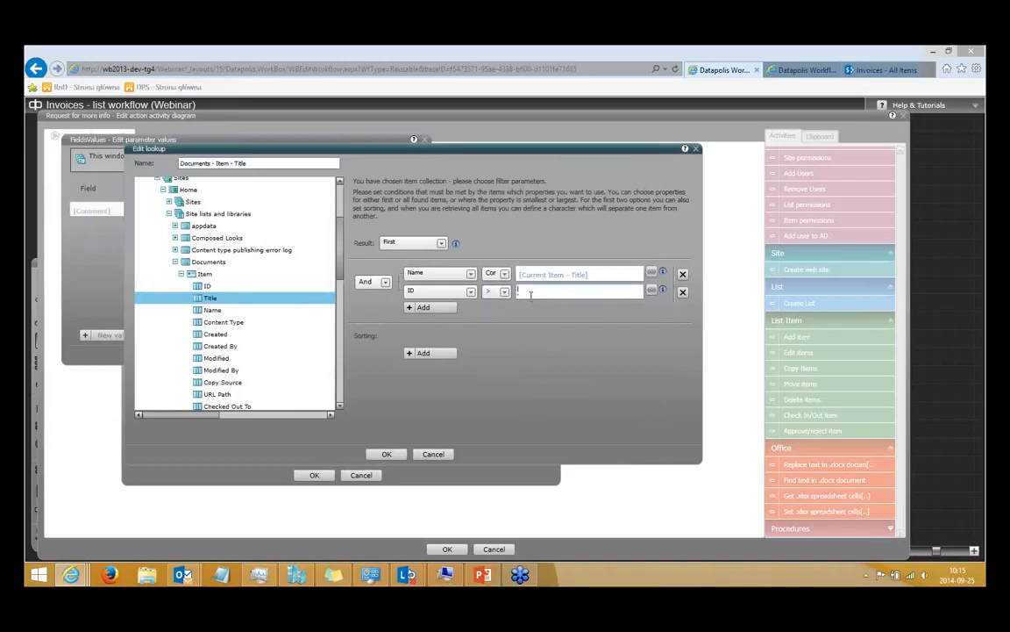
key(BackSpace)
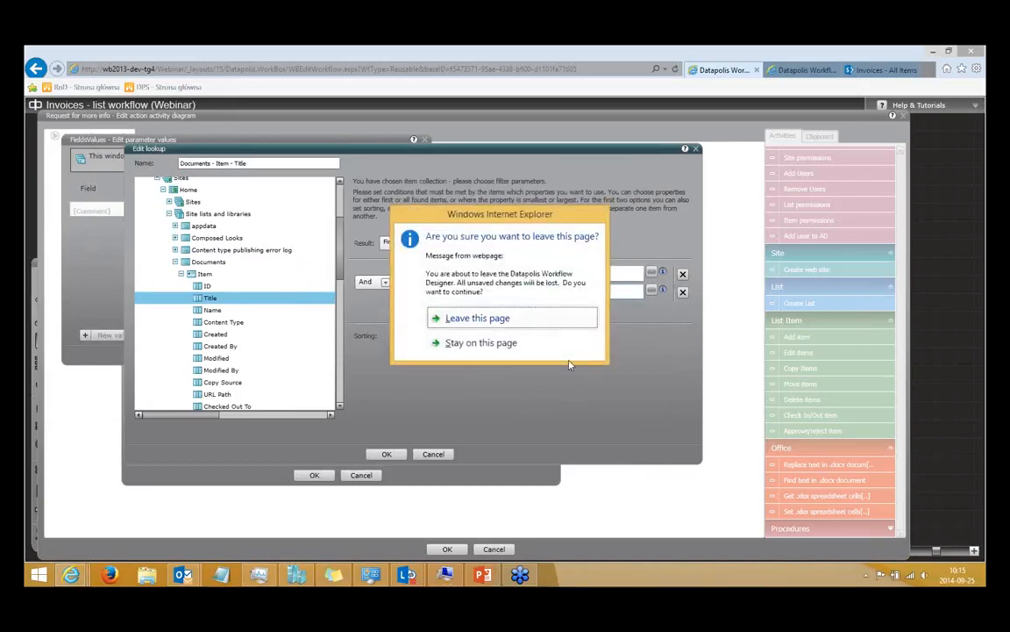
click(515, 347)
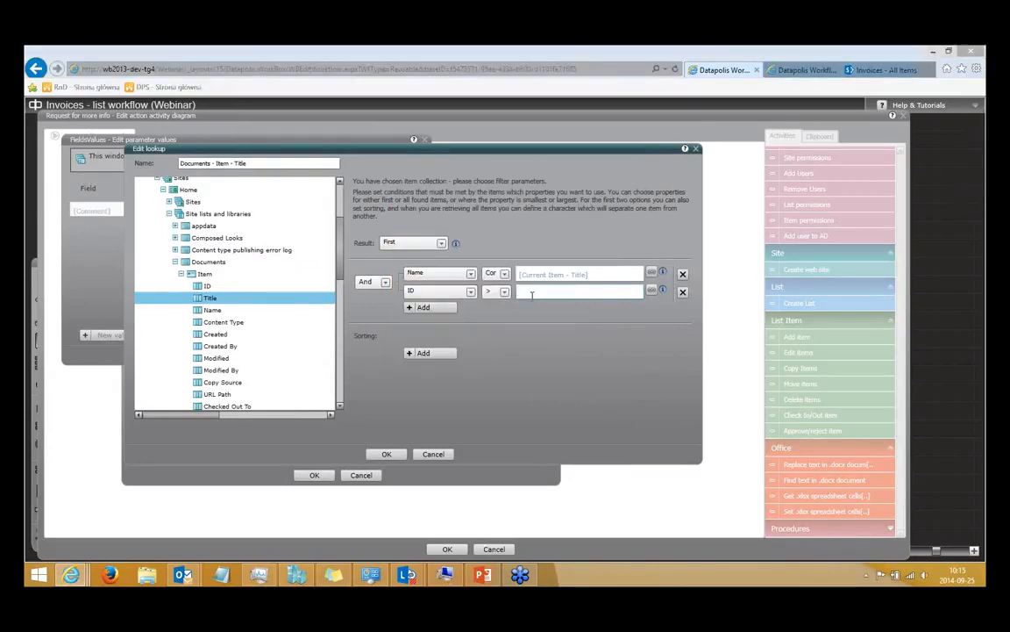
Add an ascending sort by ID and set the lookup result to All.
click(425, 352)
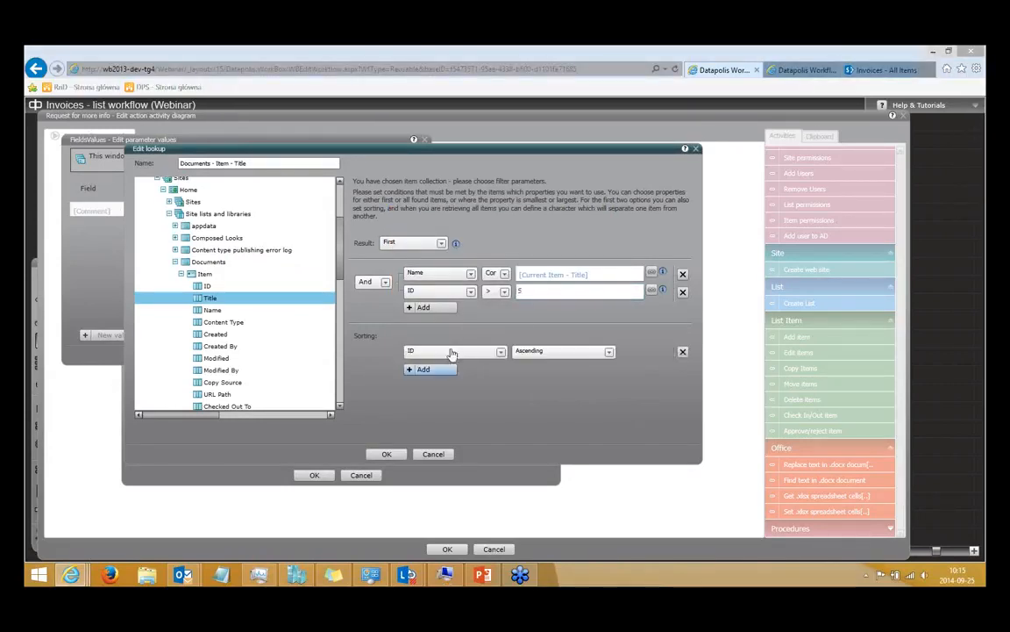
click(412, 242)
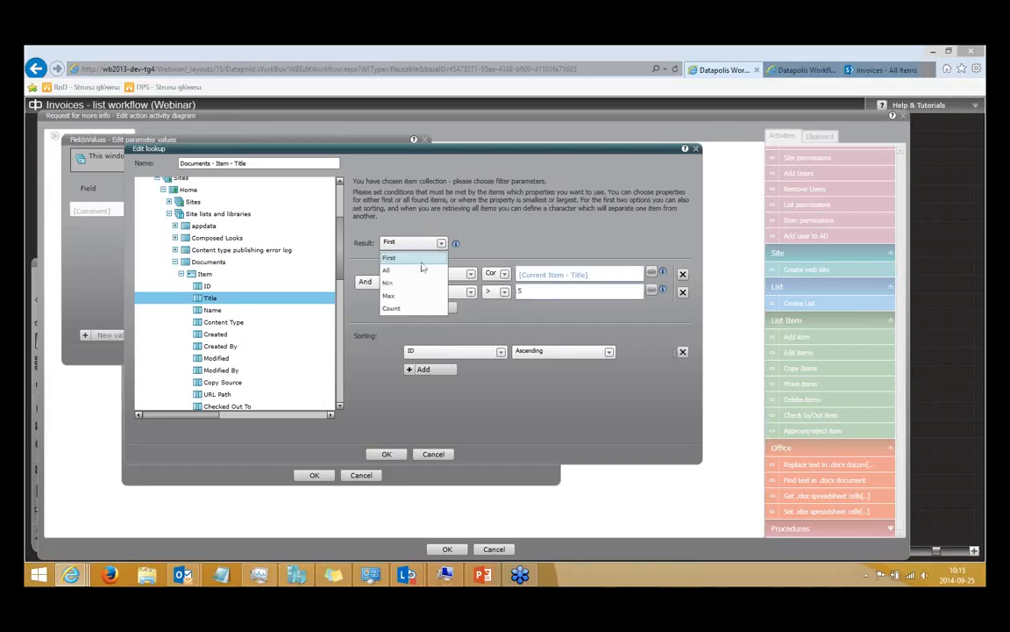
click(420, 272)
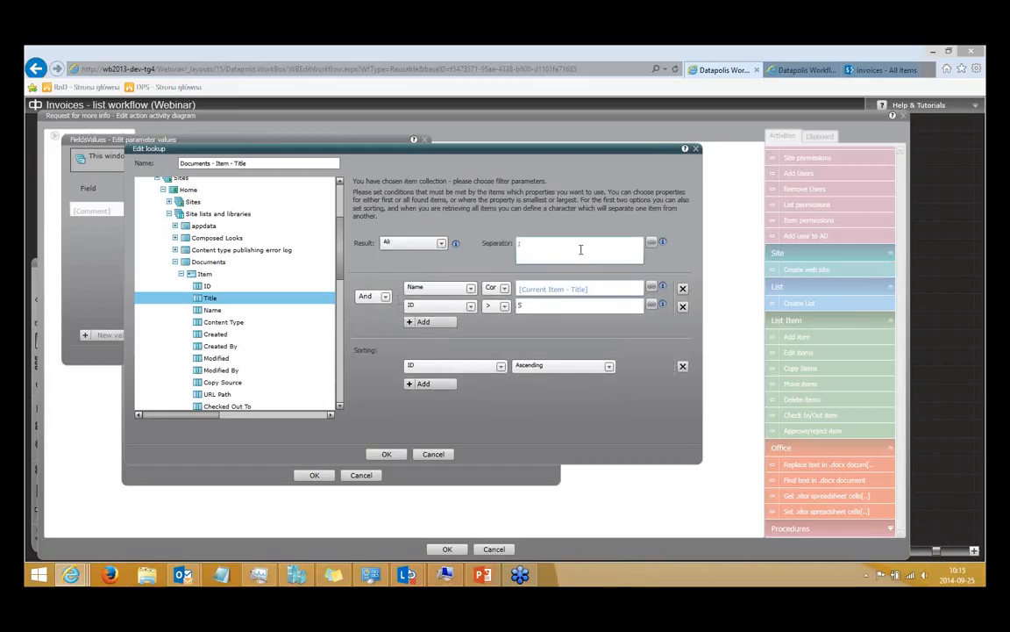
Collapse the Home site's lists and libraries and select Url from its Site Parameters as the lookup value.
scroll(305, 201, up, 2)
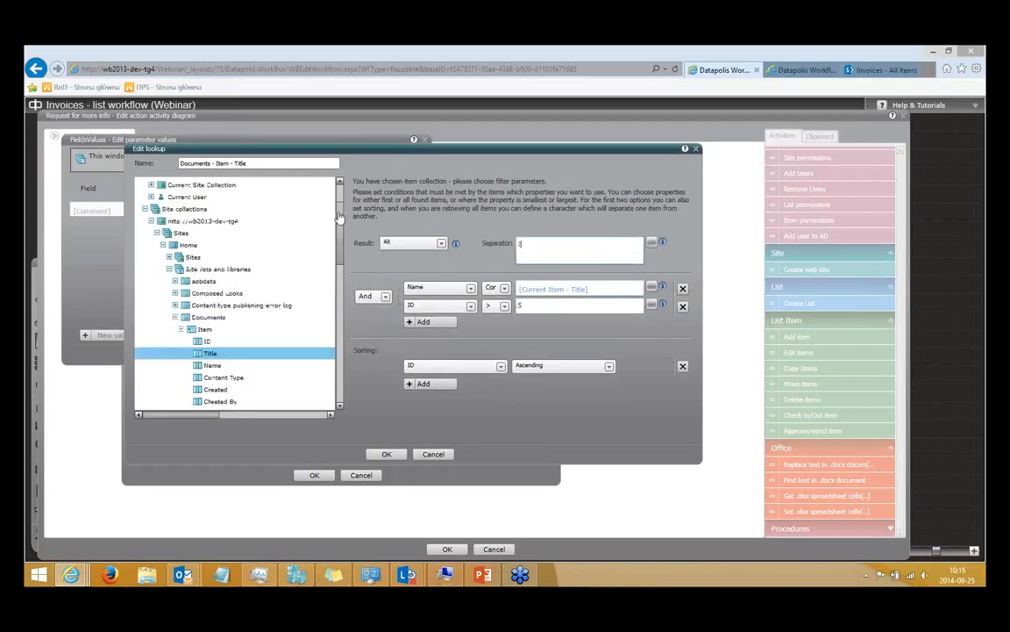
click(169, 269)
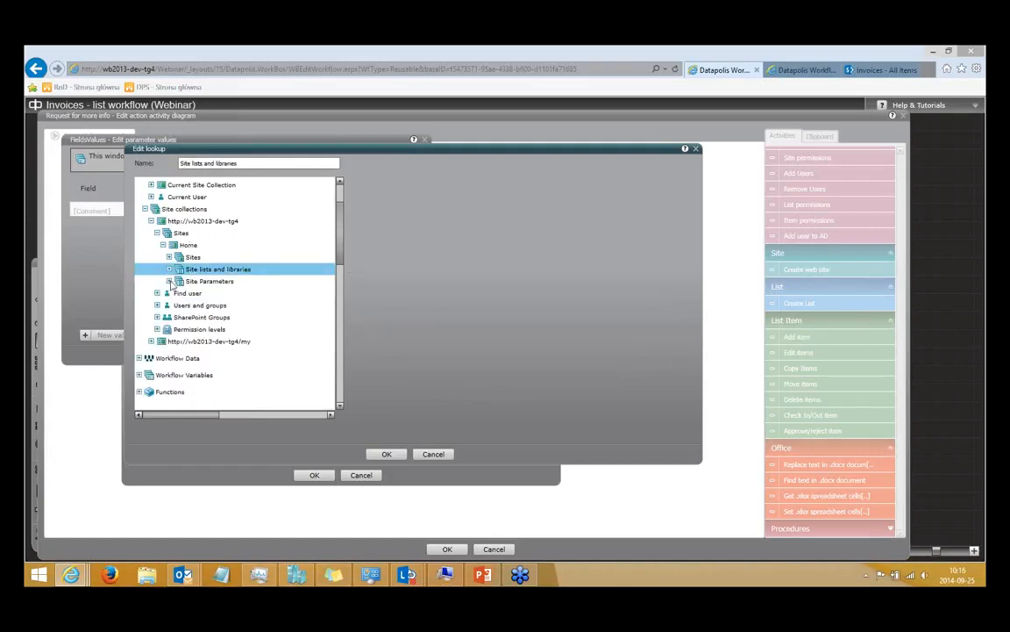
click(179, 282)
click(194, 353)
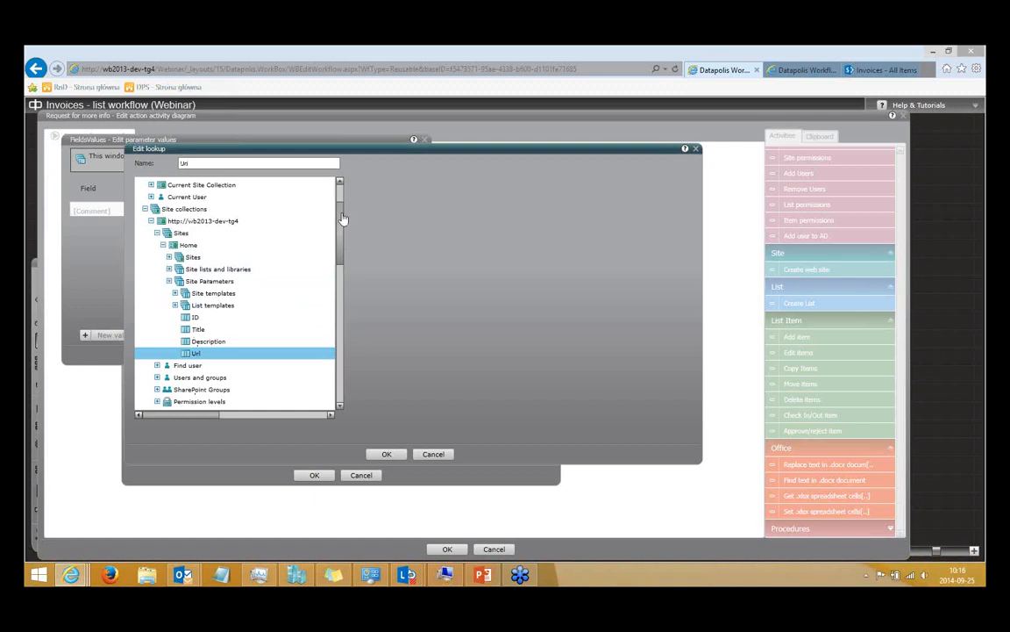
Examine the Workflow Data, Workflow Variables, Text functions and Date functions available as lookup sources.
scroll(342, 233, down, 1)
drag(342, 233, 341, 259)
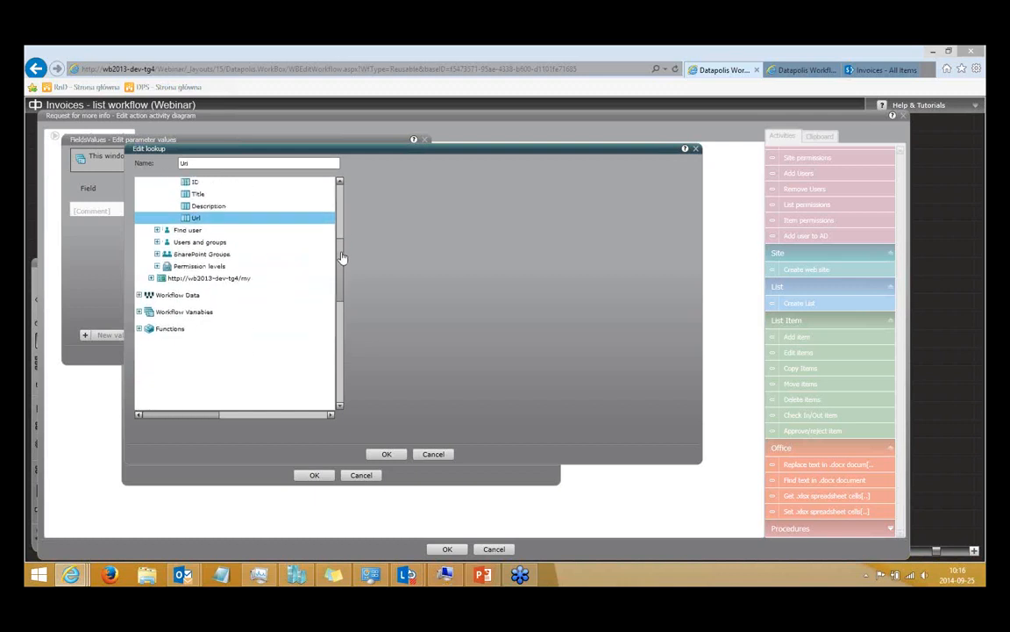
click(140, 296)
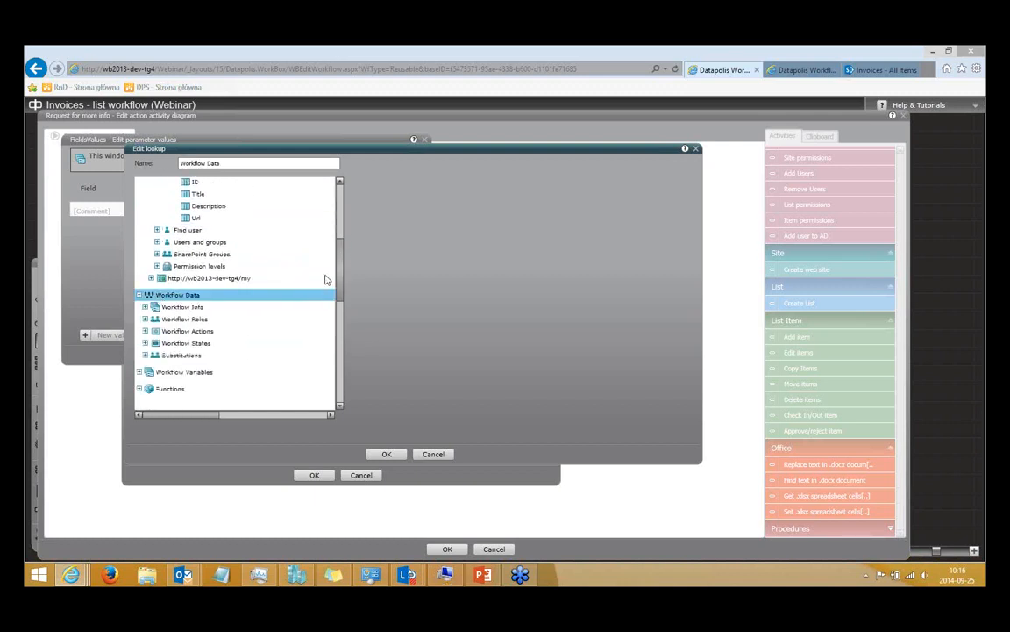
click(139, 372)
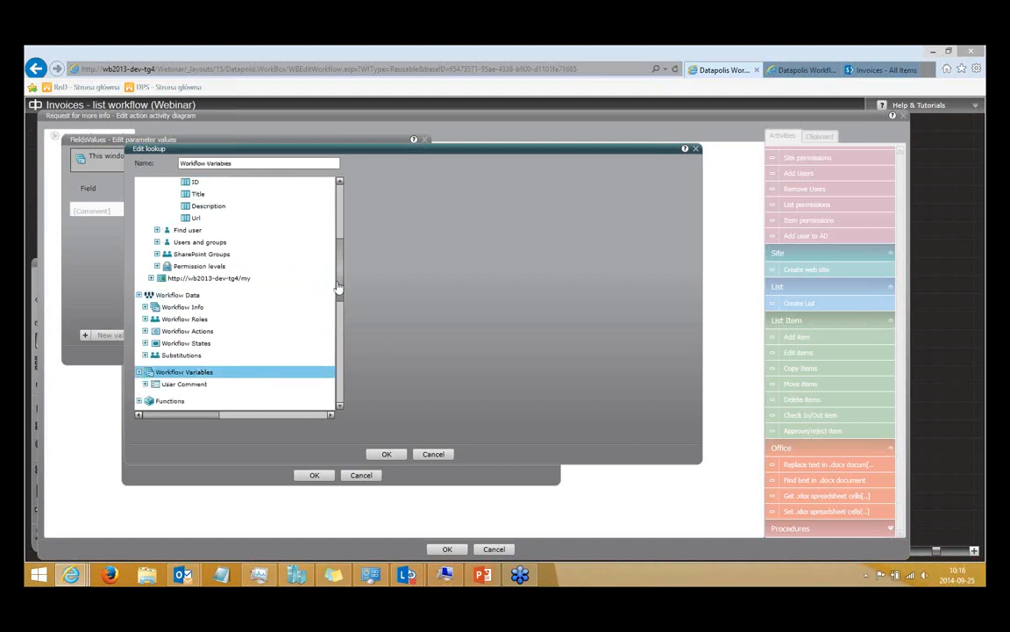
drag(341, 308, 343, 386)
click(139, 265)
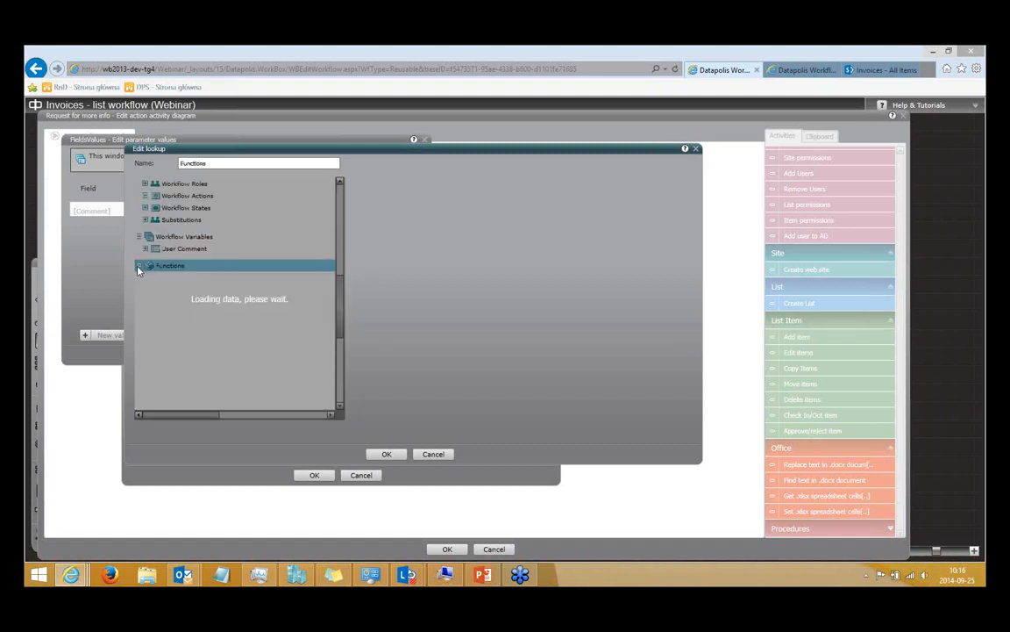
click(145, 278)
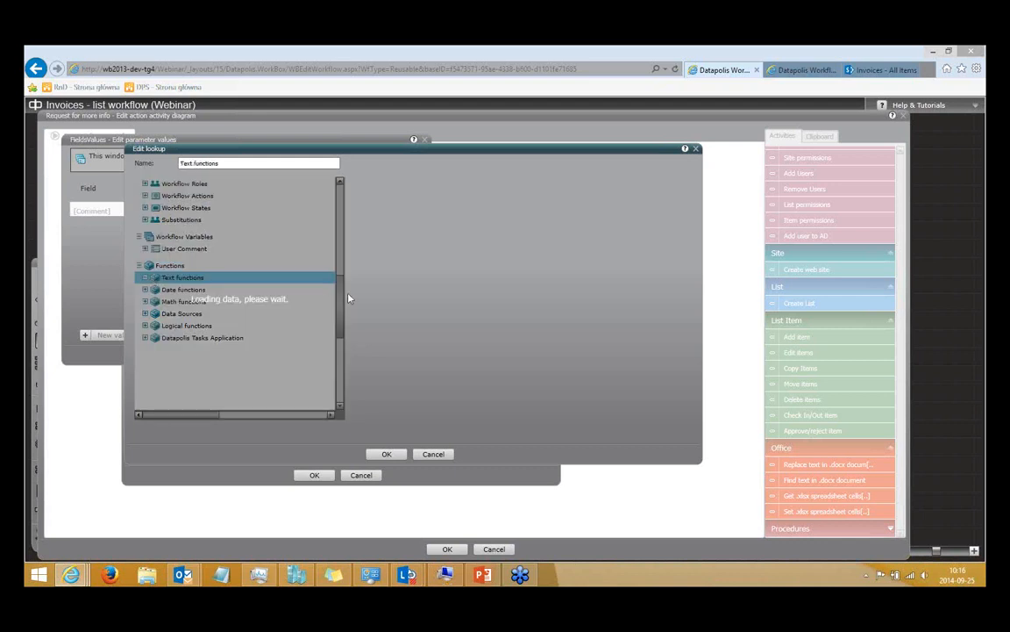
drag(343, 299, 343, 339)
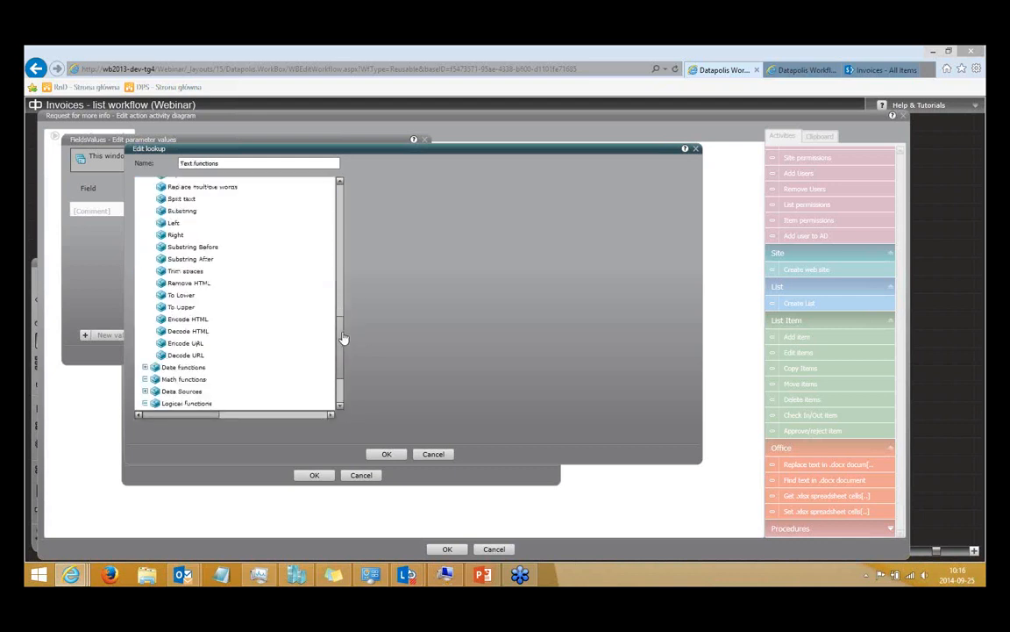
scroll(343, 338, down, 2)
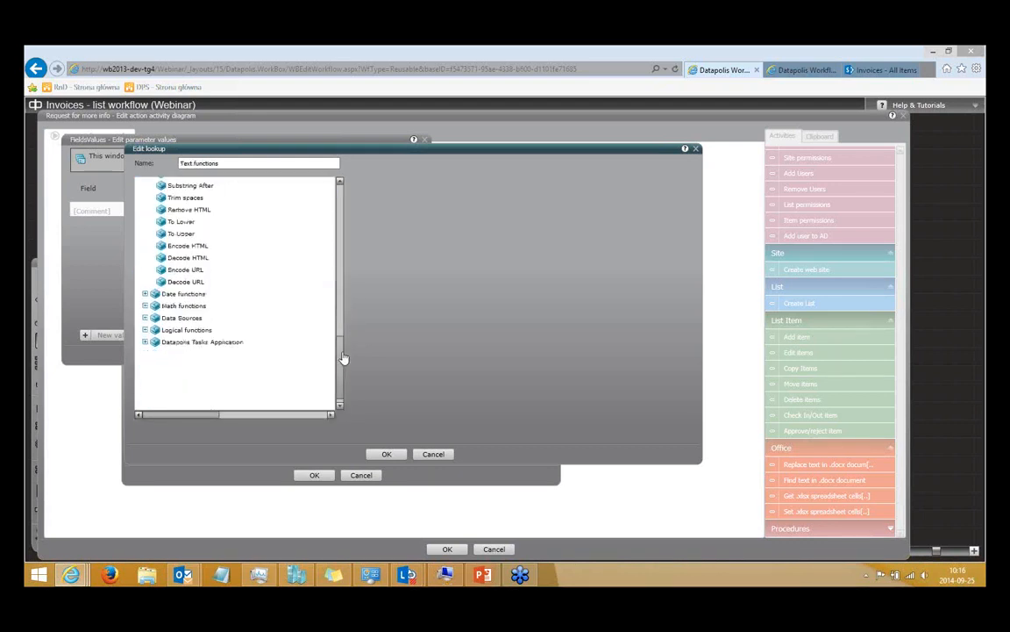
click(146, 294)
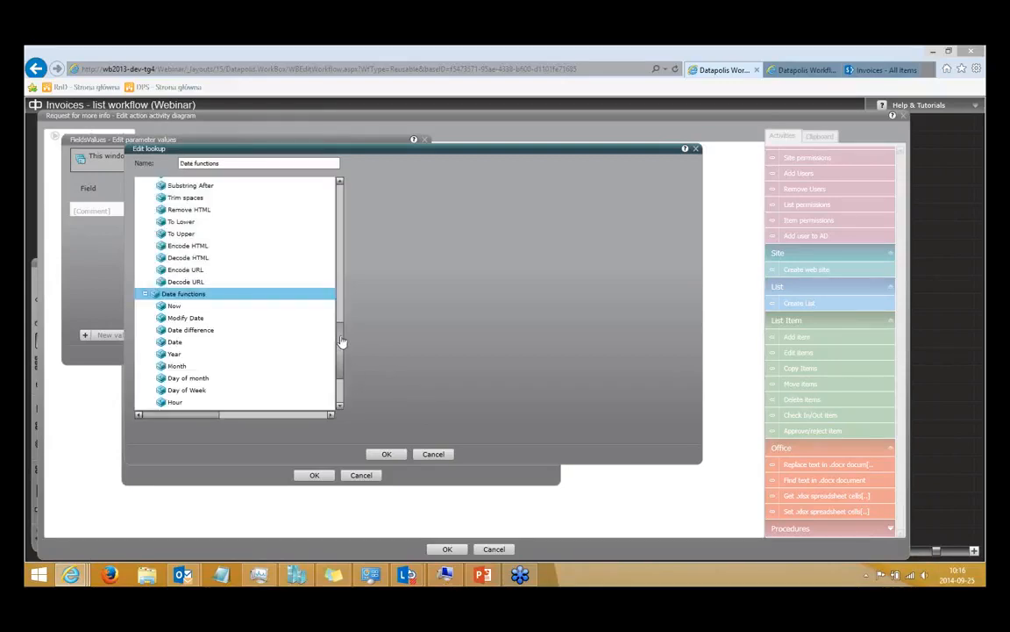
scroll(343, 343, down, 3)
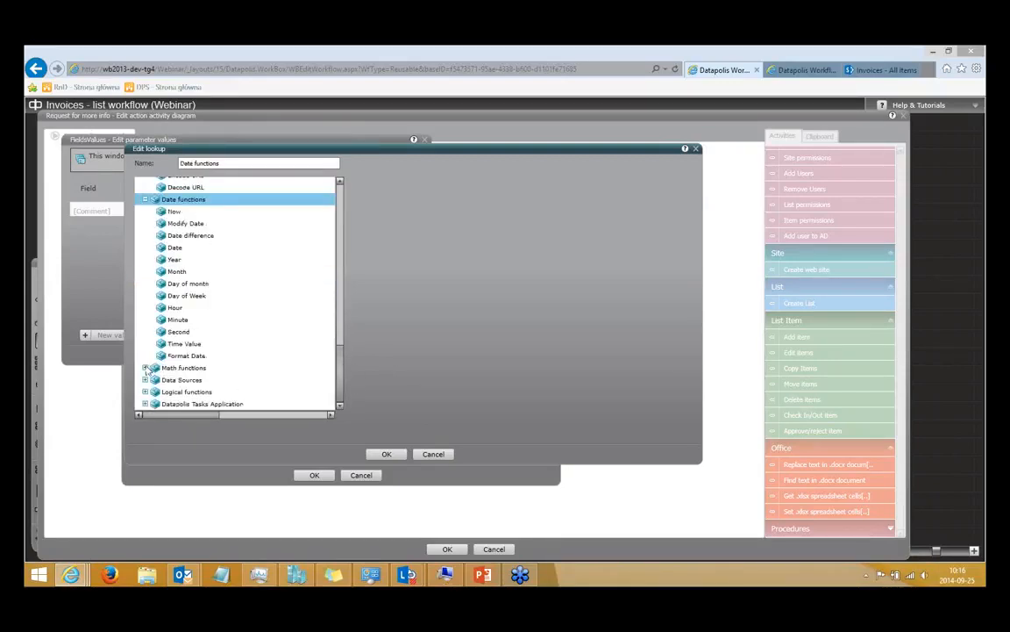
Examine the Calculate, Query SQL, Query Active Directory and Send Web service request functions, and cancel the lookup.
click(186, 367)
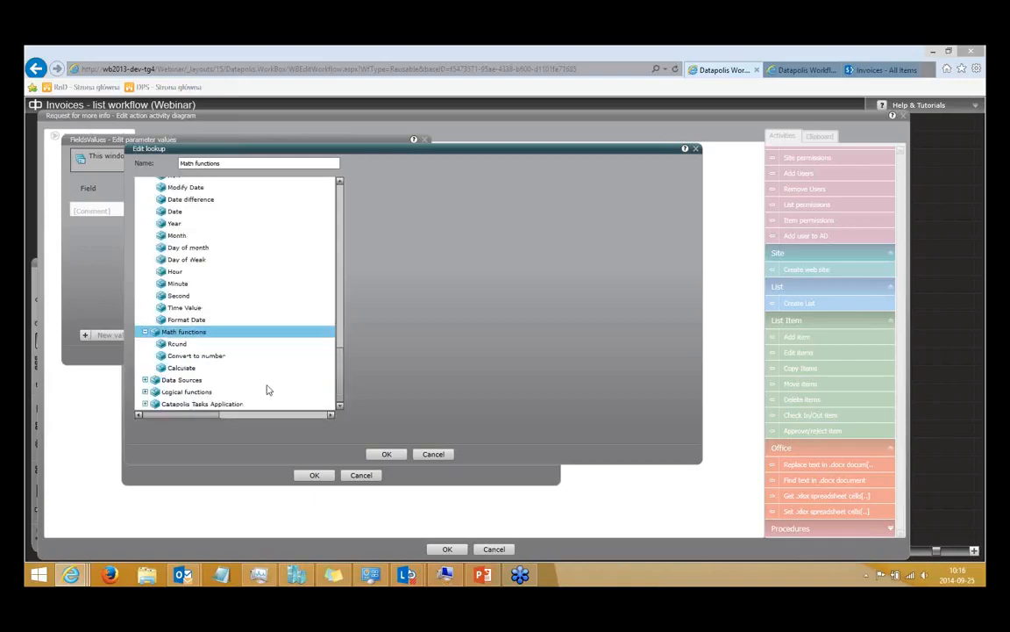
click(183, 368)
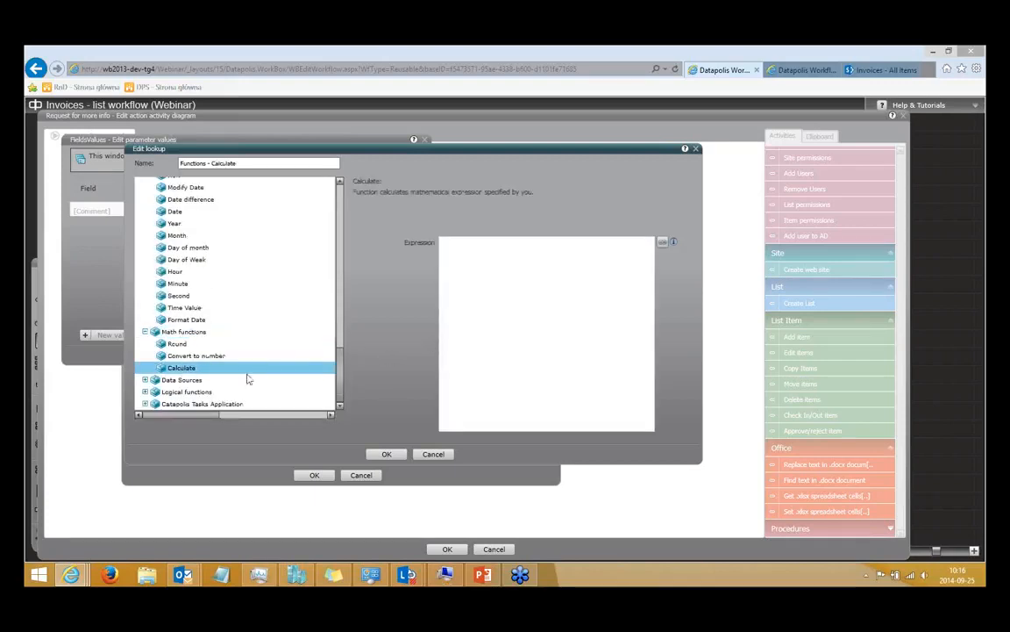
click(157, 384)
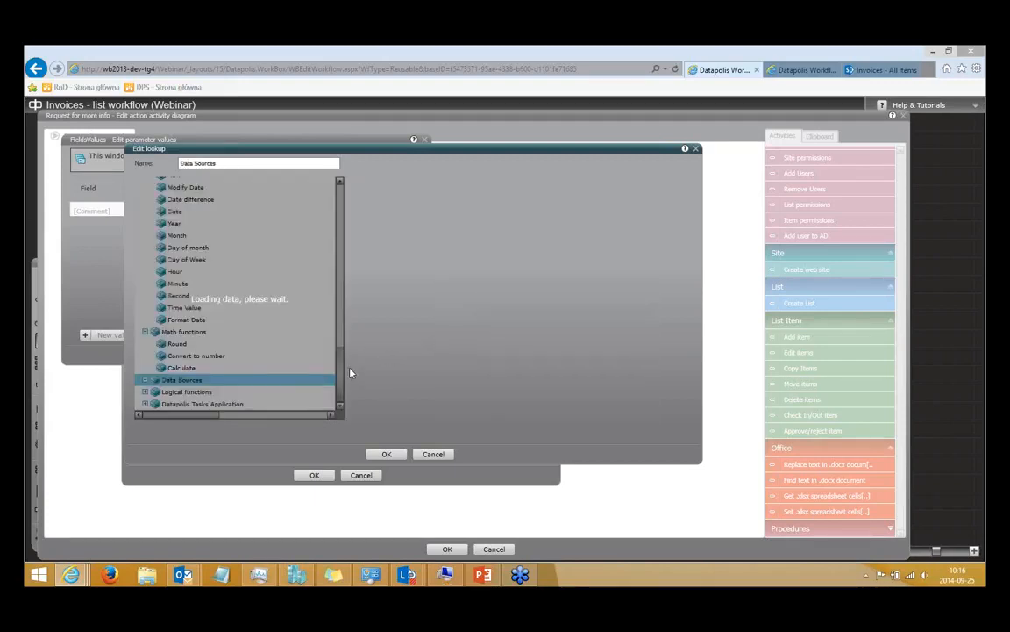
click(192, 357)
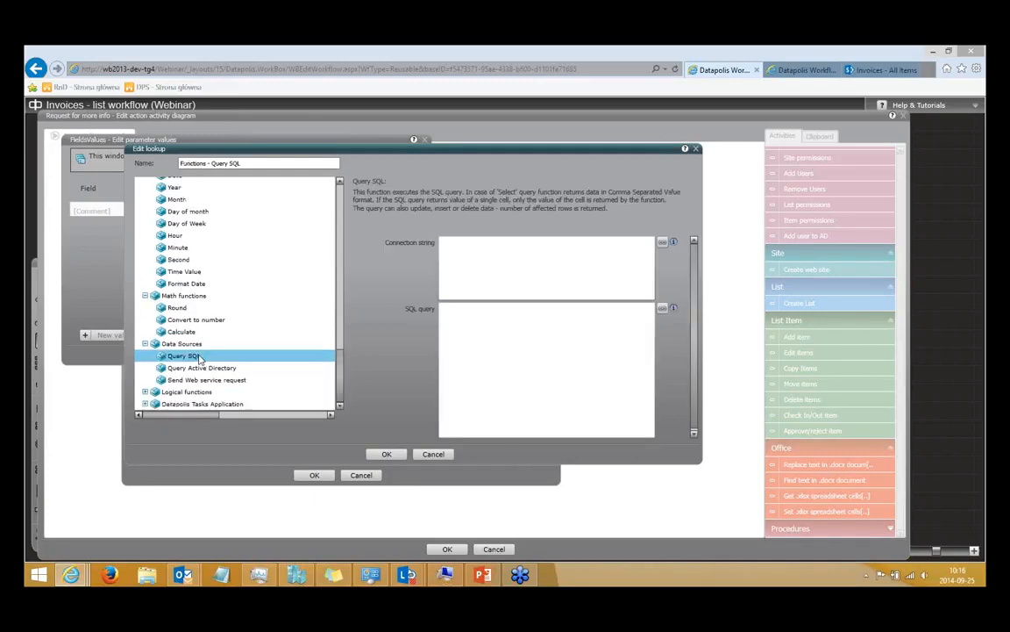
click(203, 369)
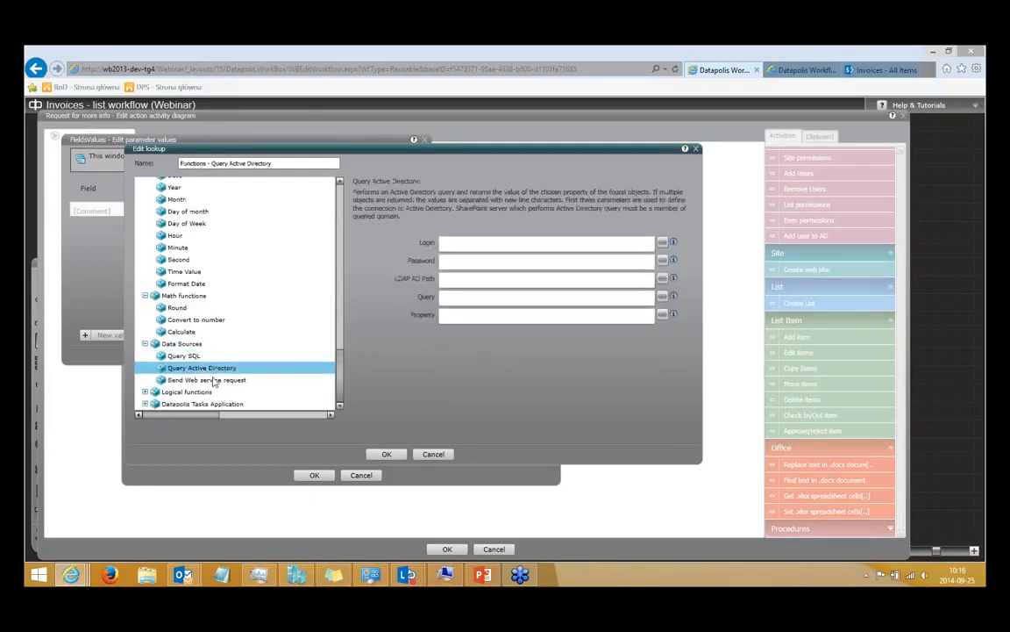
click(213, 381)
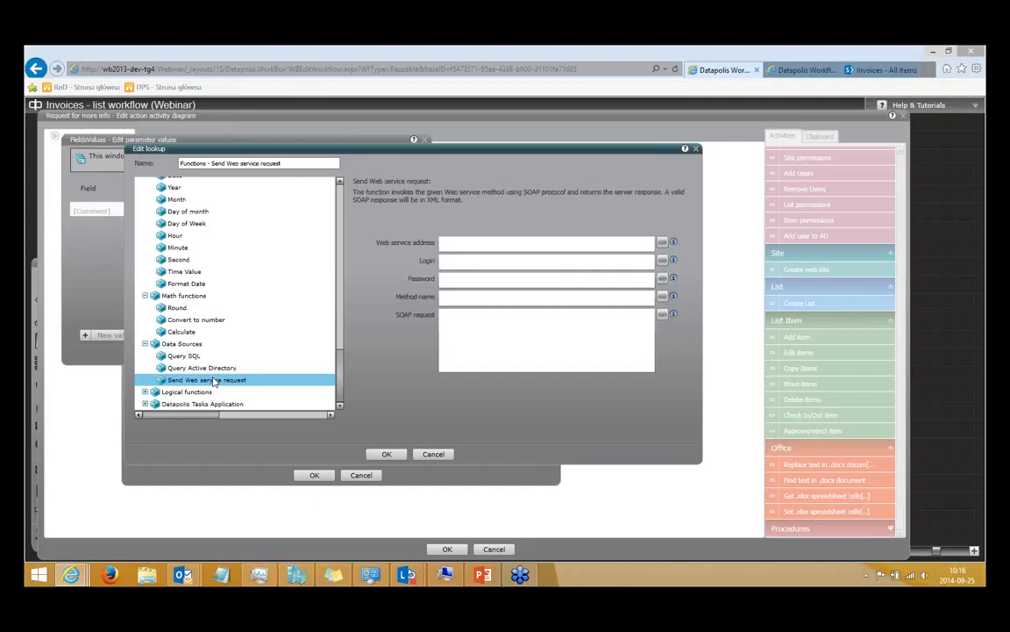
click(433, 455)
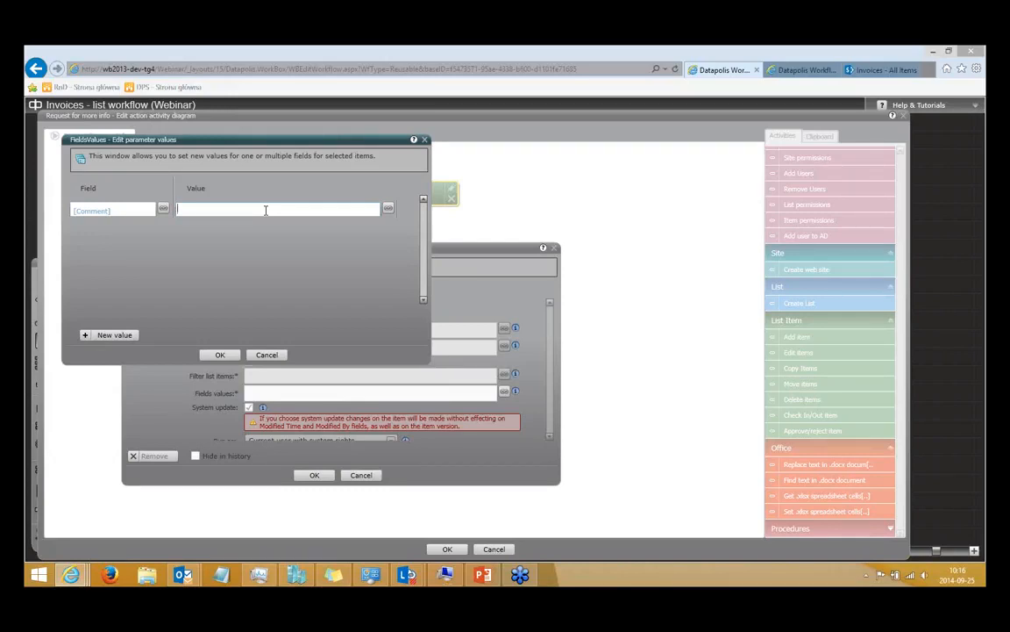
Set the Comment field's value to a new lookup of the User Comment workflow variable and accept the field values.
click(389, 209)
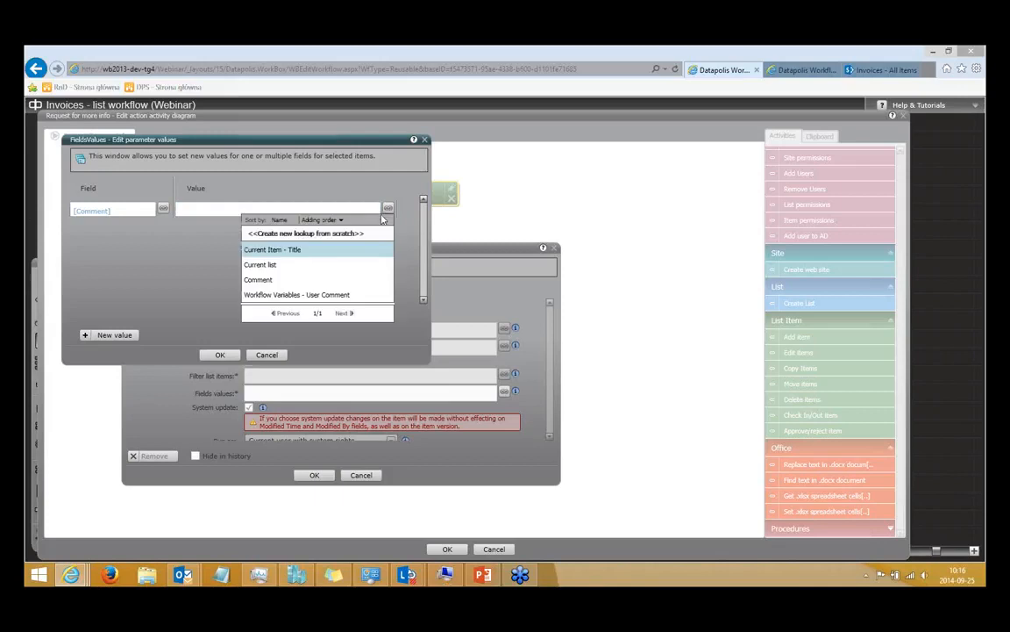
click(333, 231)
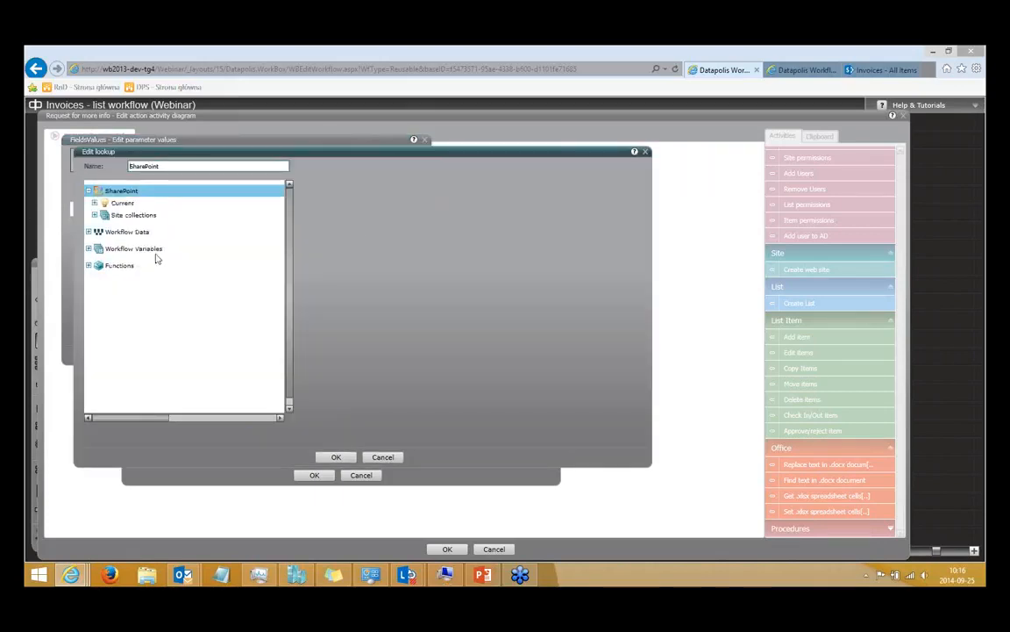
double_click(144, 249)
click(156, 263)
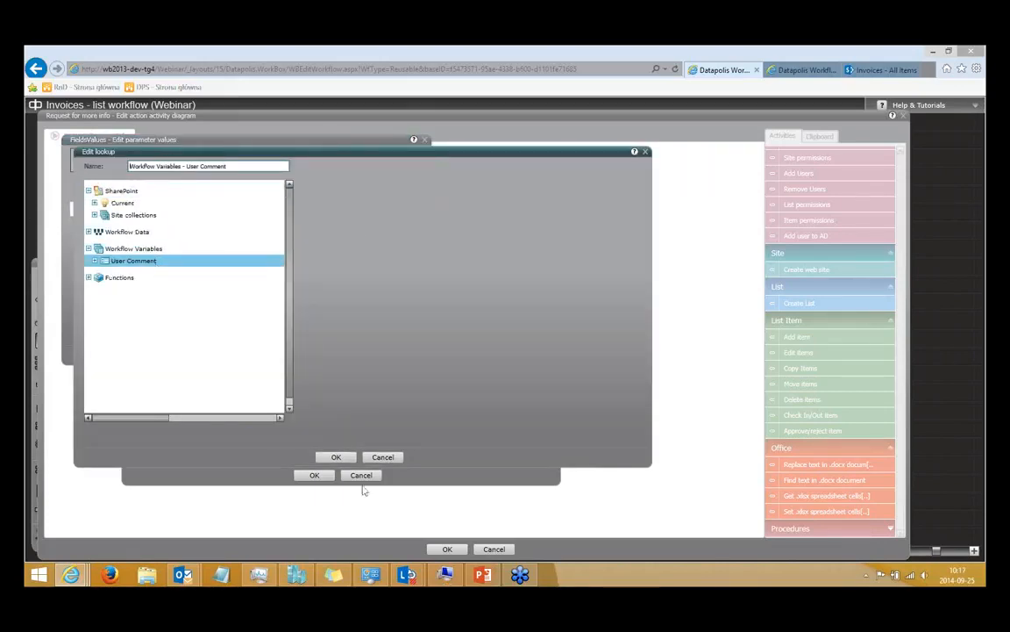
click(334, 457)
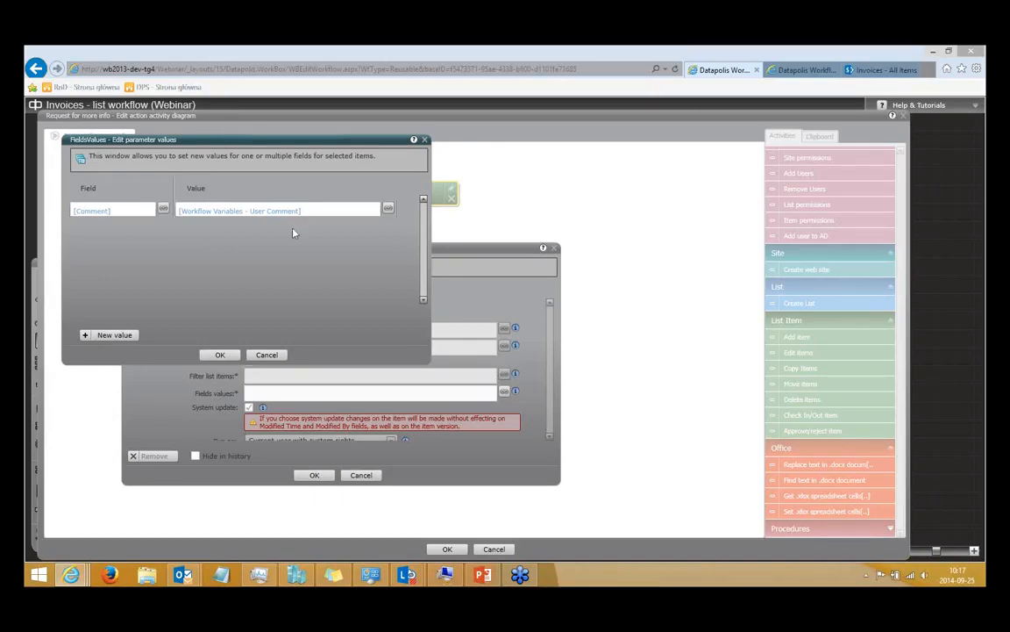
click(221, 355)
Accept the Edit items activity and the Request for more info action, and deploy the workflow without a check-in comment.
click(314, 476)
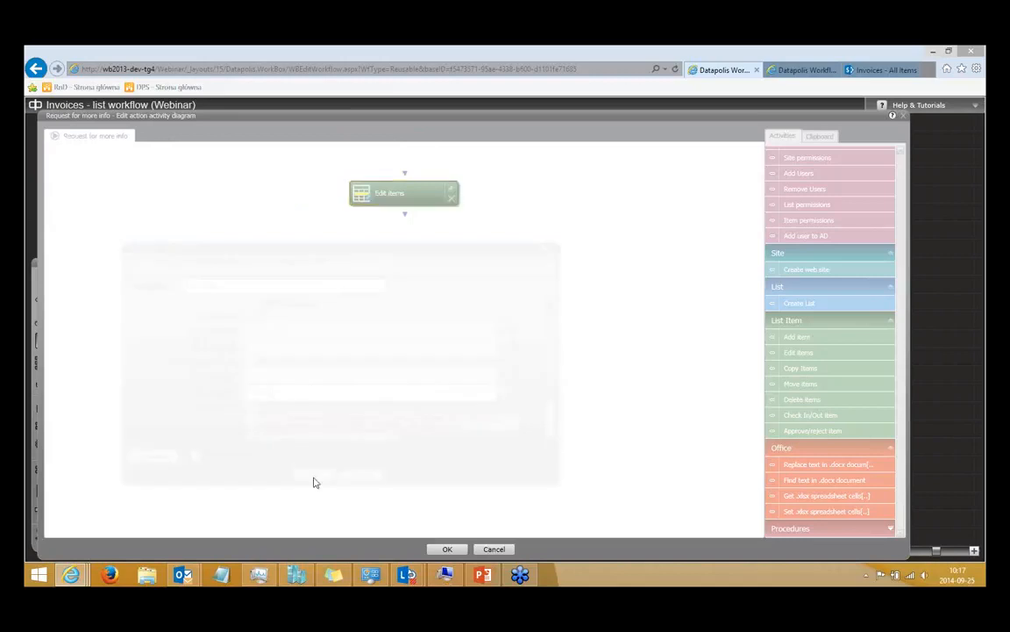
click(436, 548)
click(220, 368)
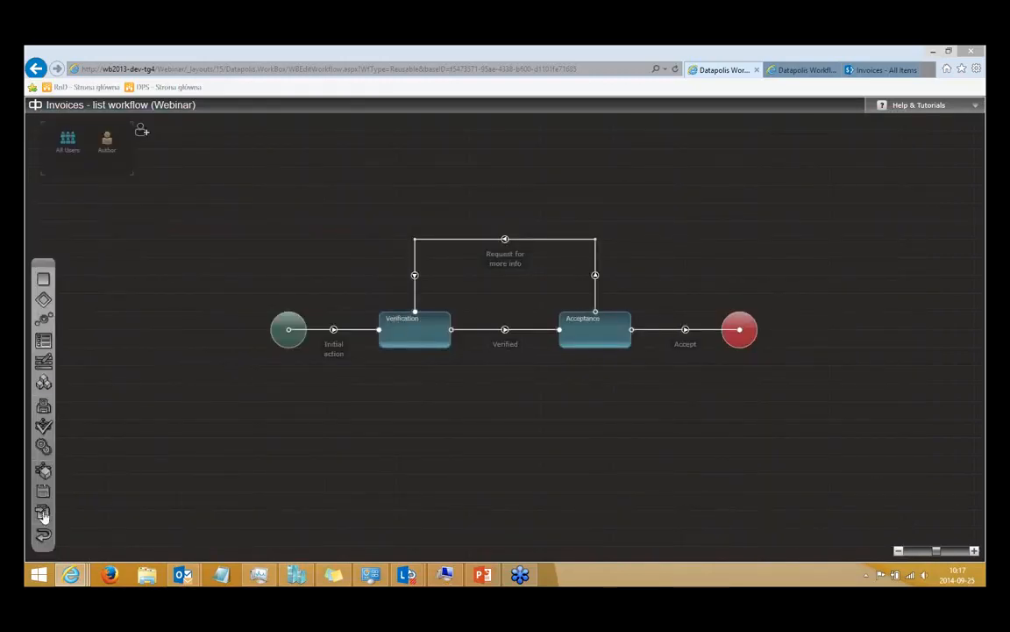
click(40, 514)
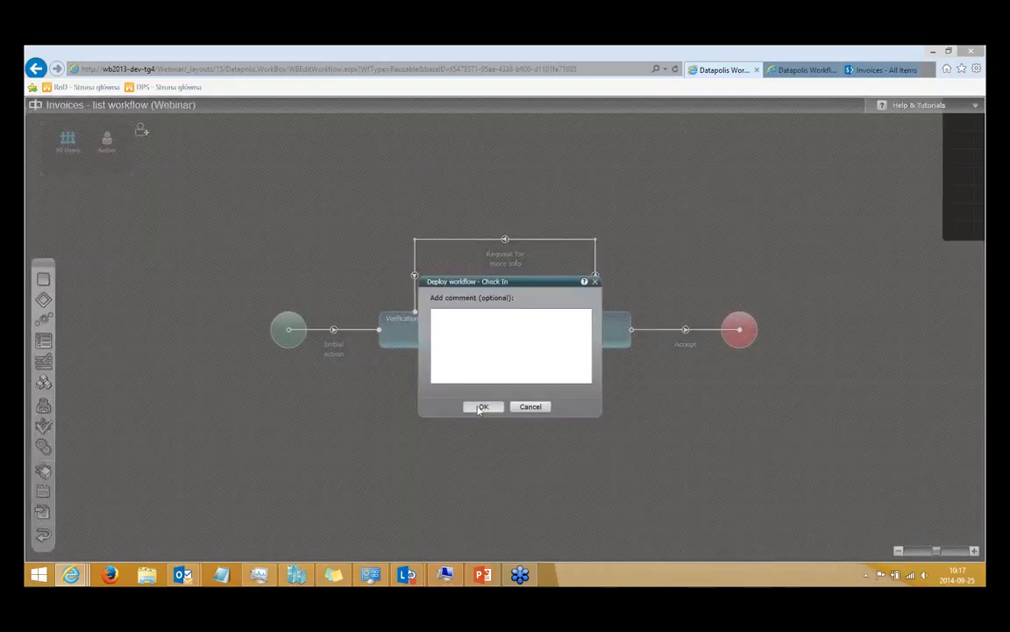
click(481, 407)
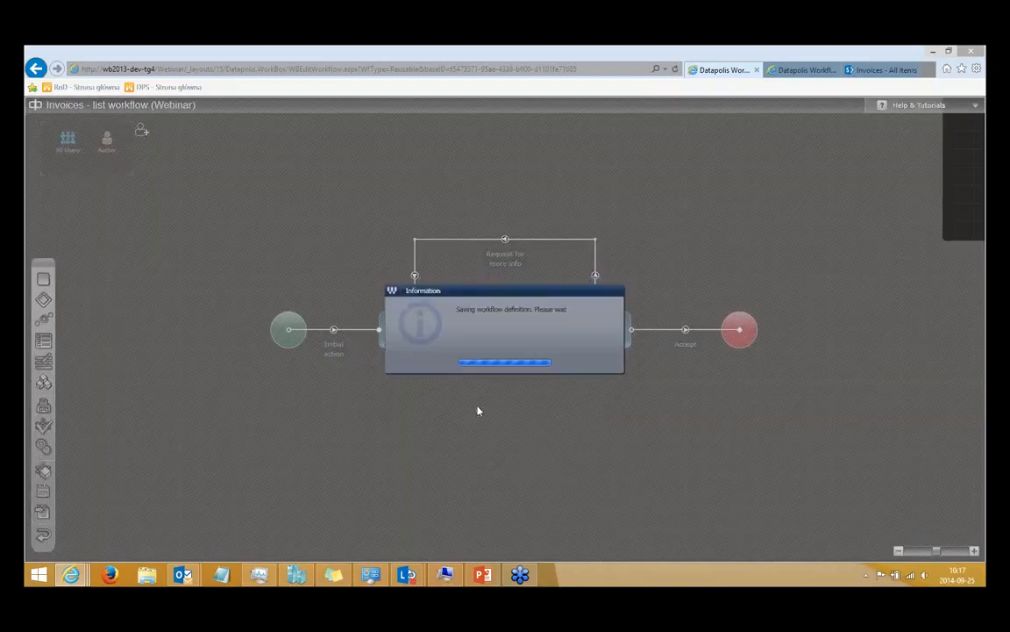
Create an item titled INV02 in the SharePoint Invoices list, checking the workflow deployment before saving it.
click(876, 72)
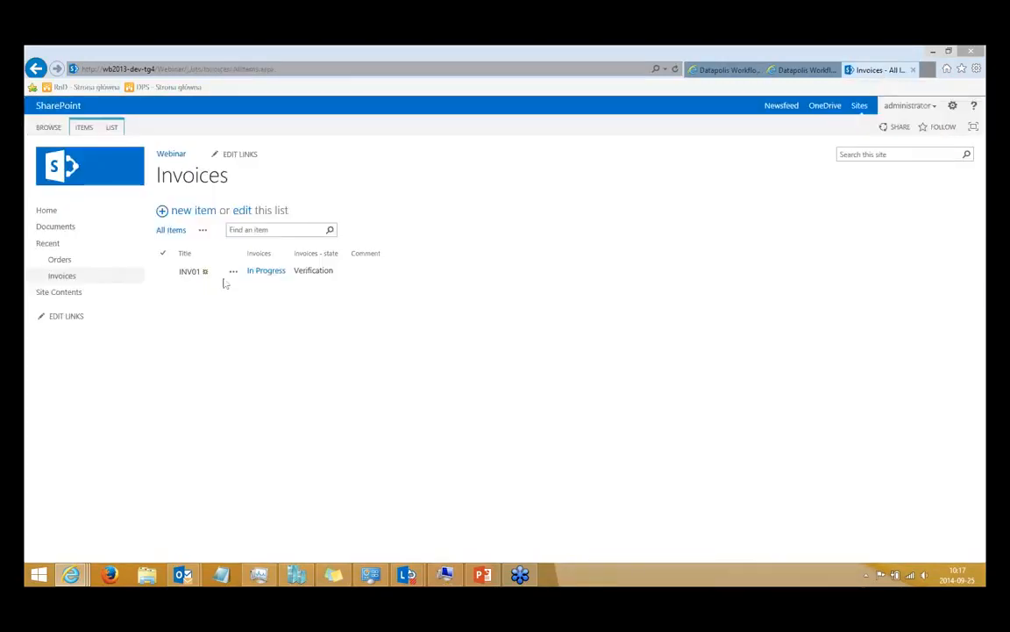
click(186, 215)
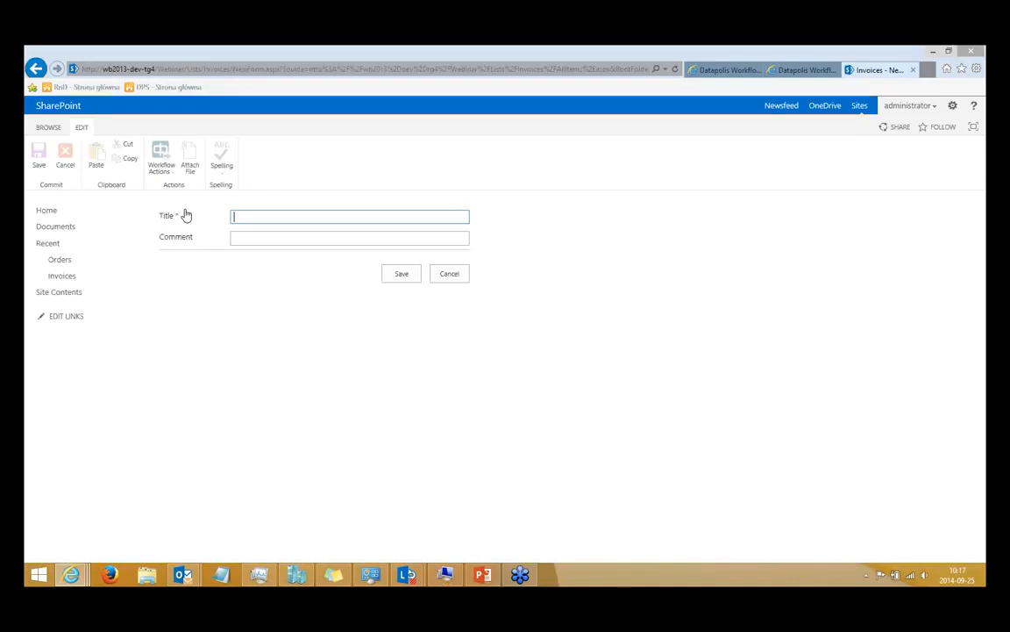
click(265, 237)
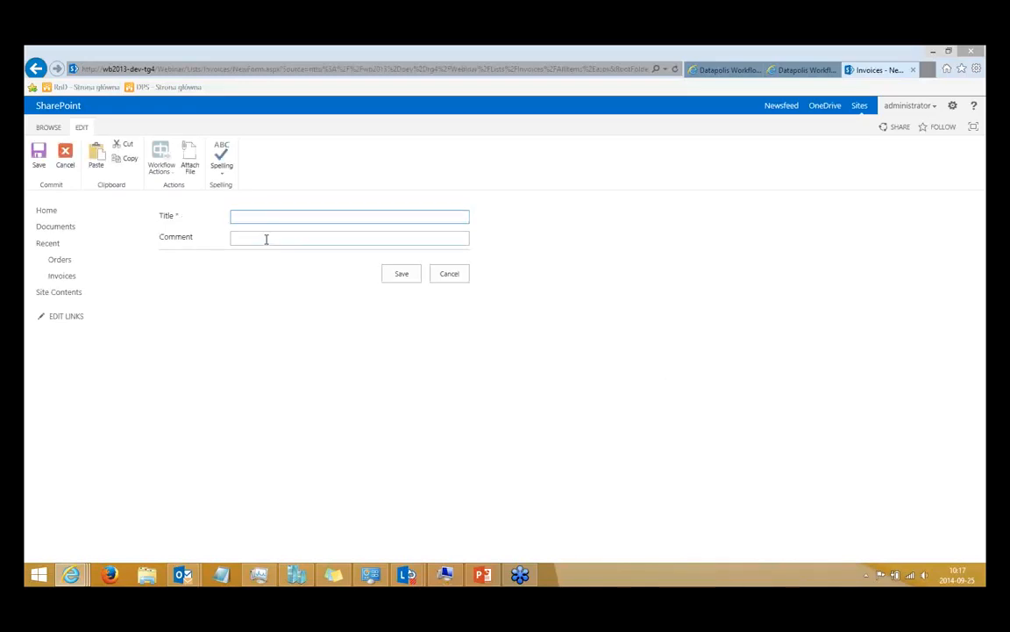
click(258, 217)
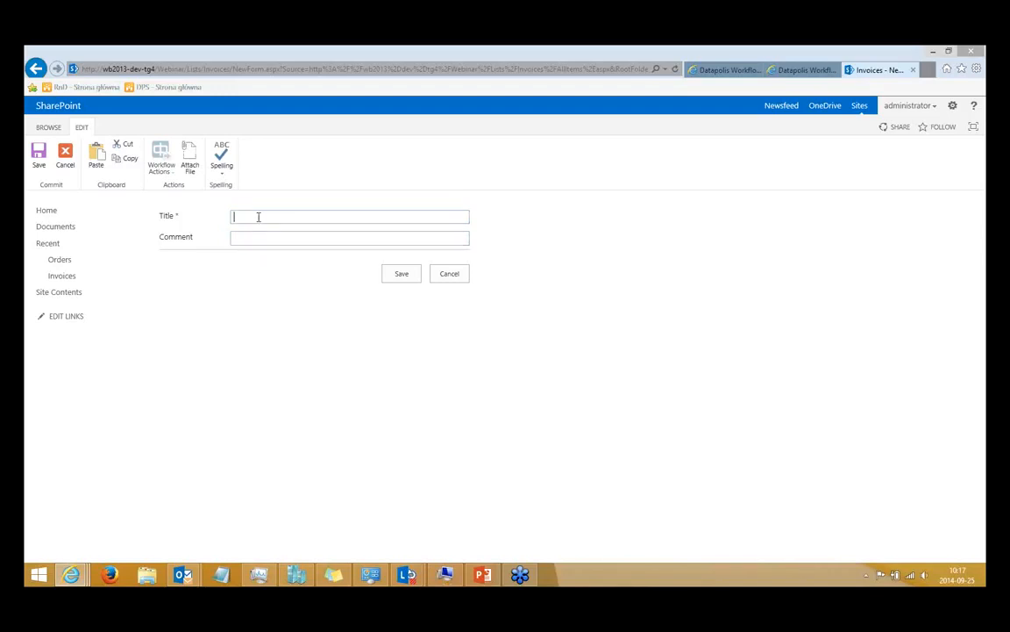
text(INV02)
click(715, 70)
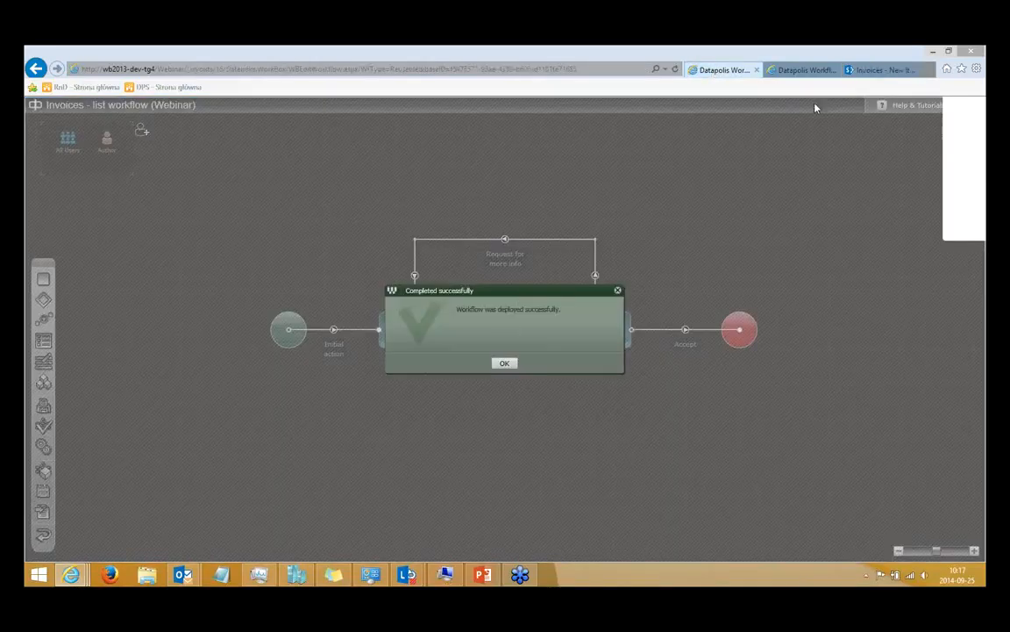
click(873, 71)
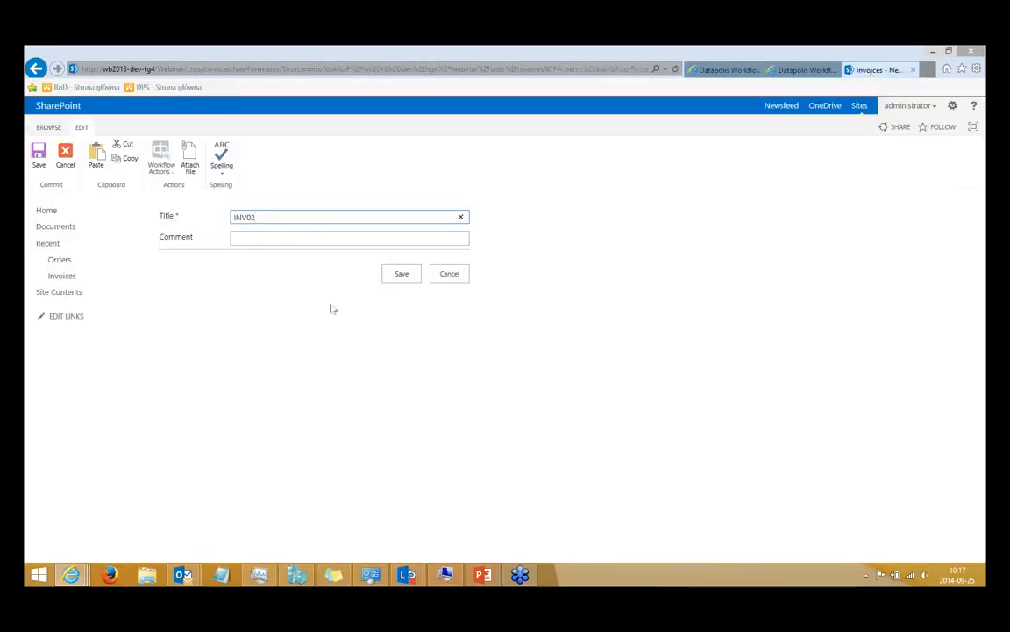
click(409, 275)
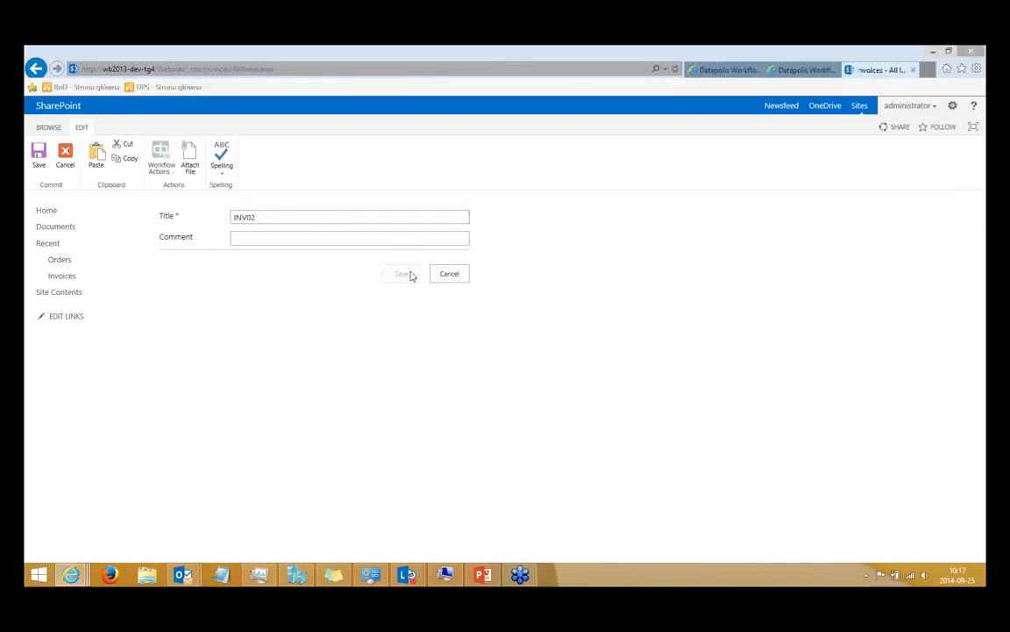
Reload the Invoices list to check the workflow state of INV02.
click(74, 280)
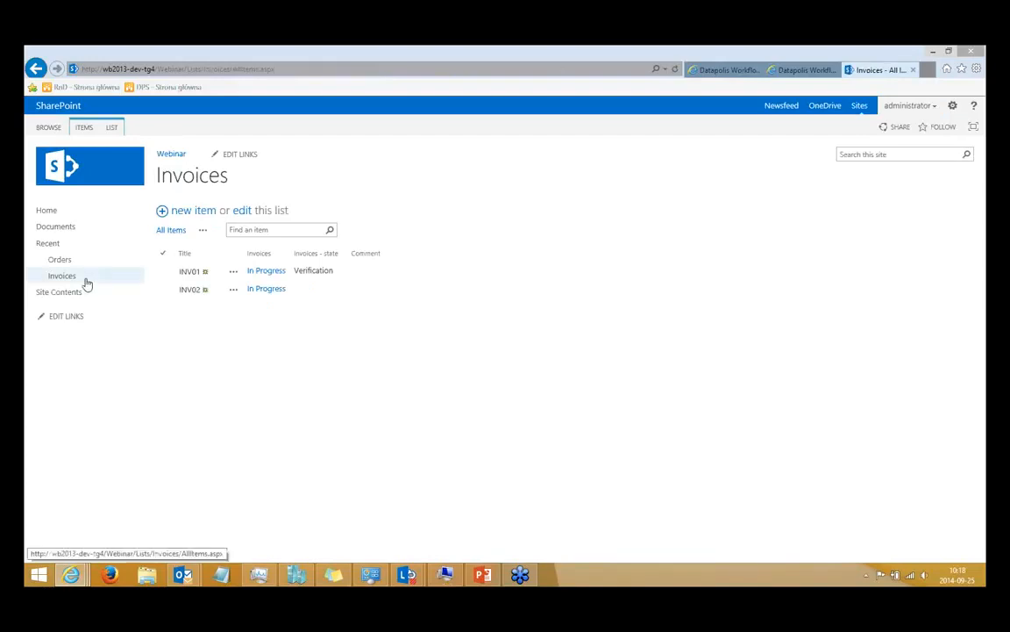
click(87, 284)
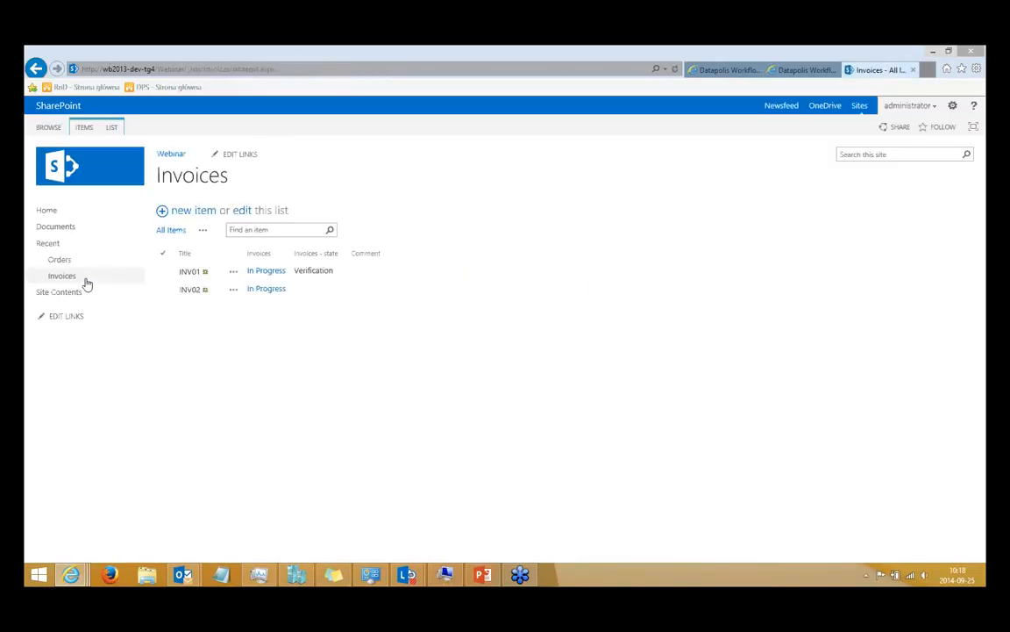
click(100, 283)
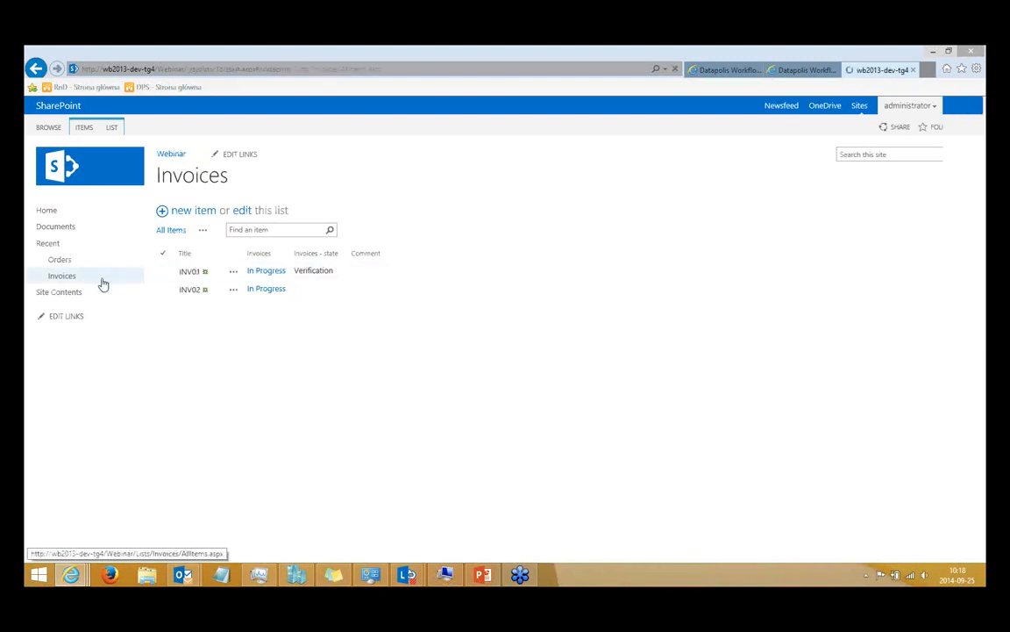
Launch the Verified workflow action on invoice INV02 and confirm it.
click(233, 288)
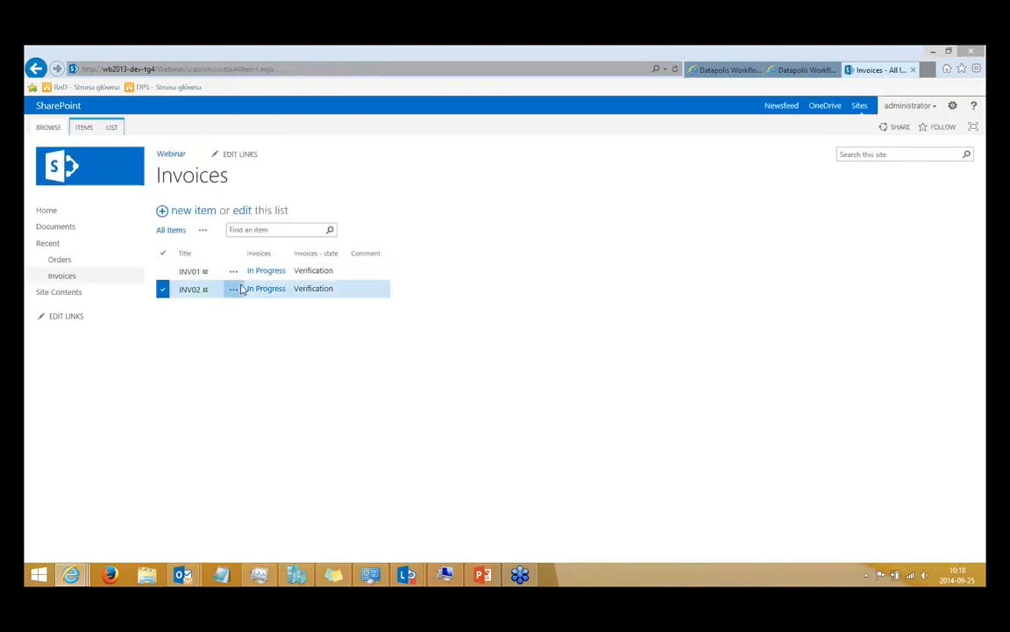
mouse_move(237, 309)
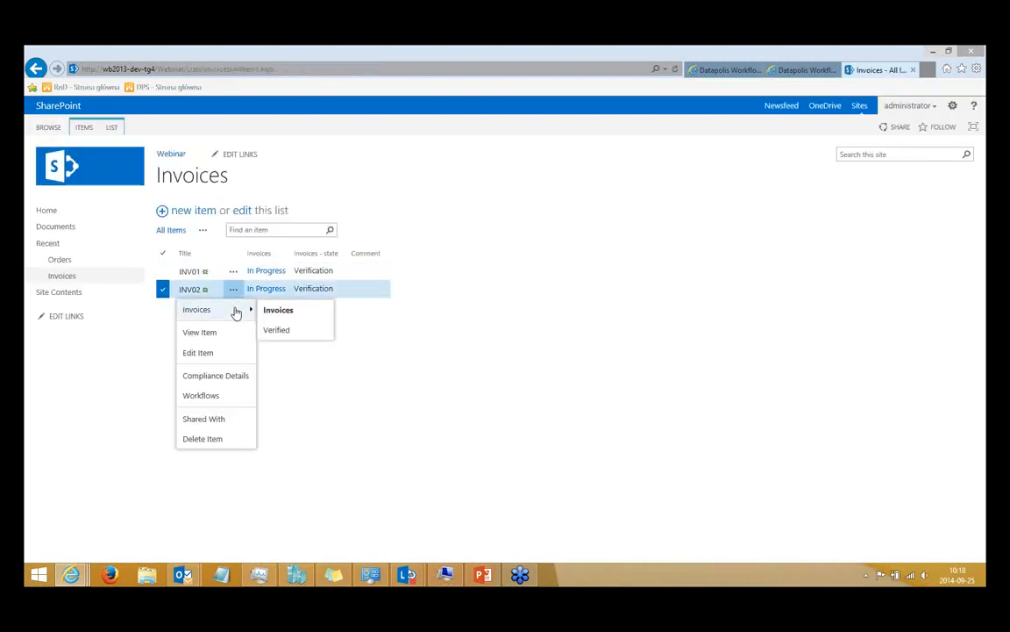
click(293, 336)
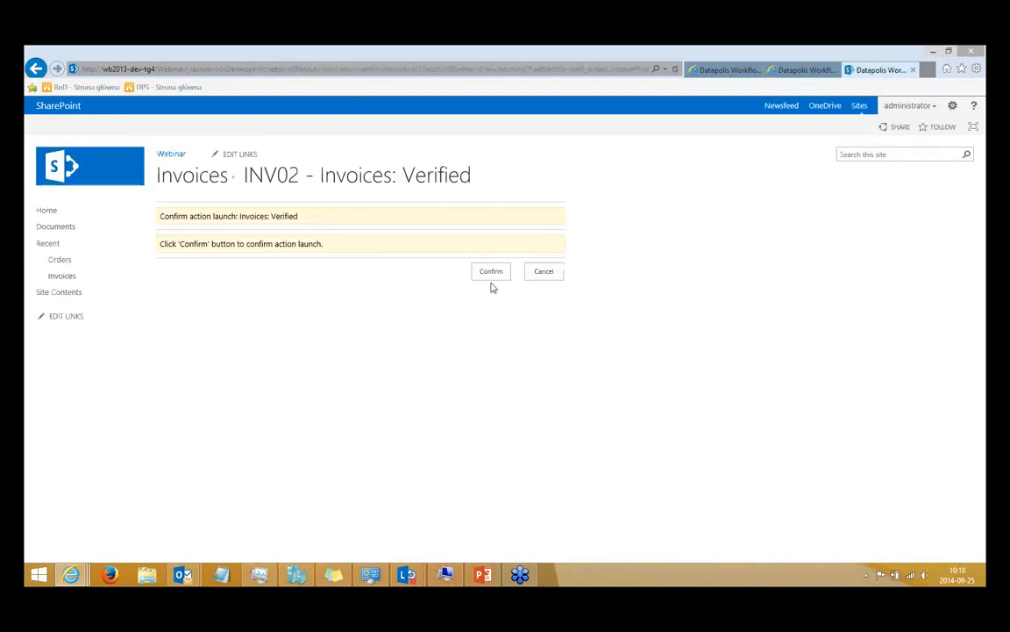
click(492, 272)
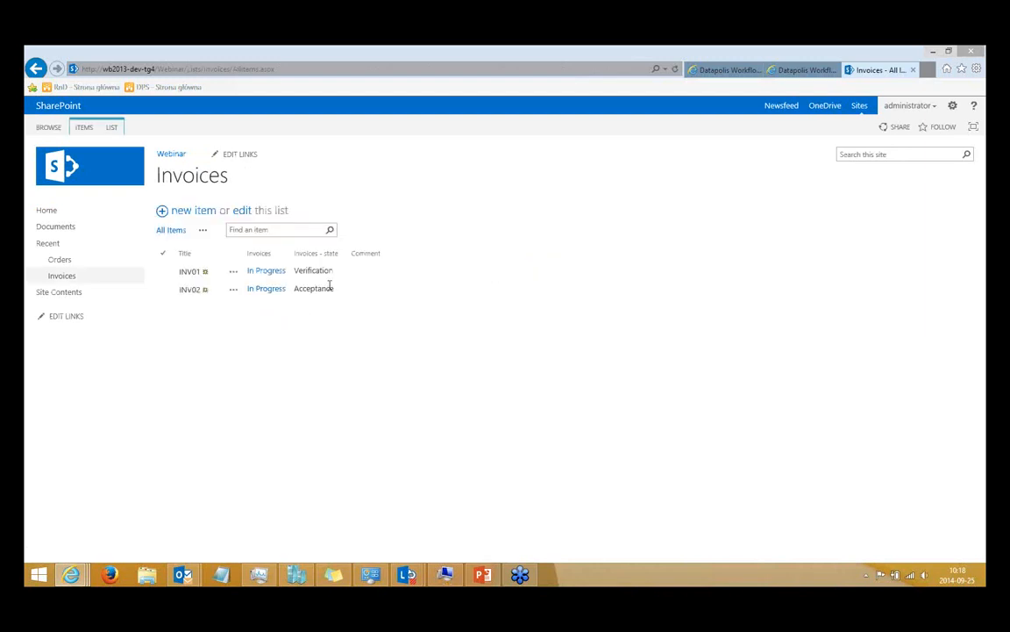
Launch the Request for more info action on INV02 and review the instructions and User Comment field on its form.
click(233, 289)
mouse_move(232, 316)
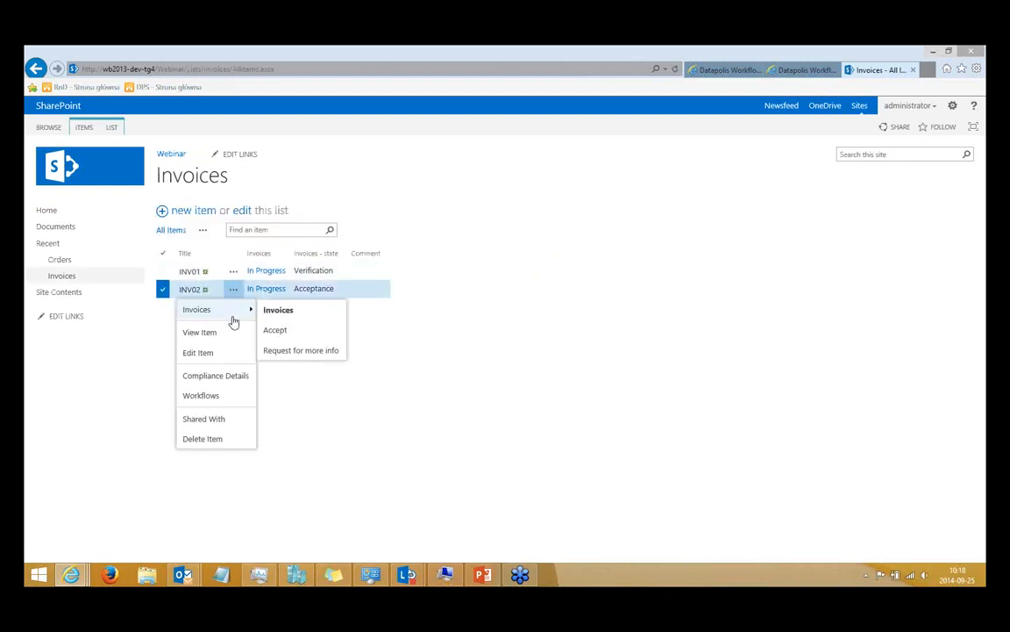
click(333, 356)
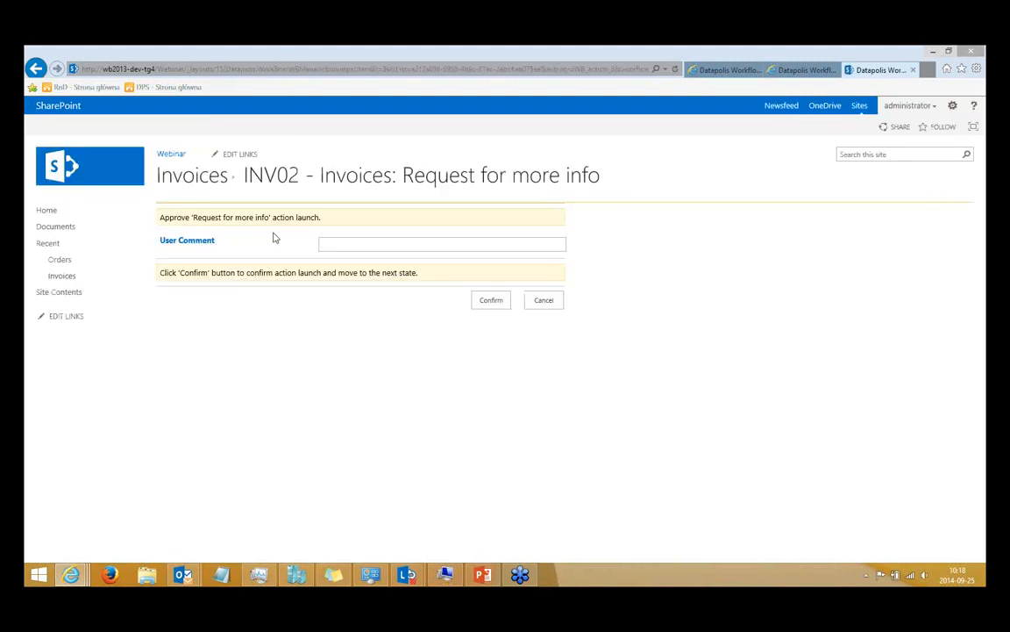
triple_click(212, 216)
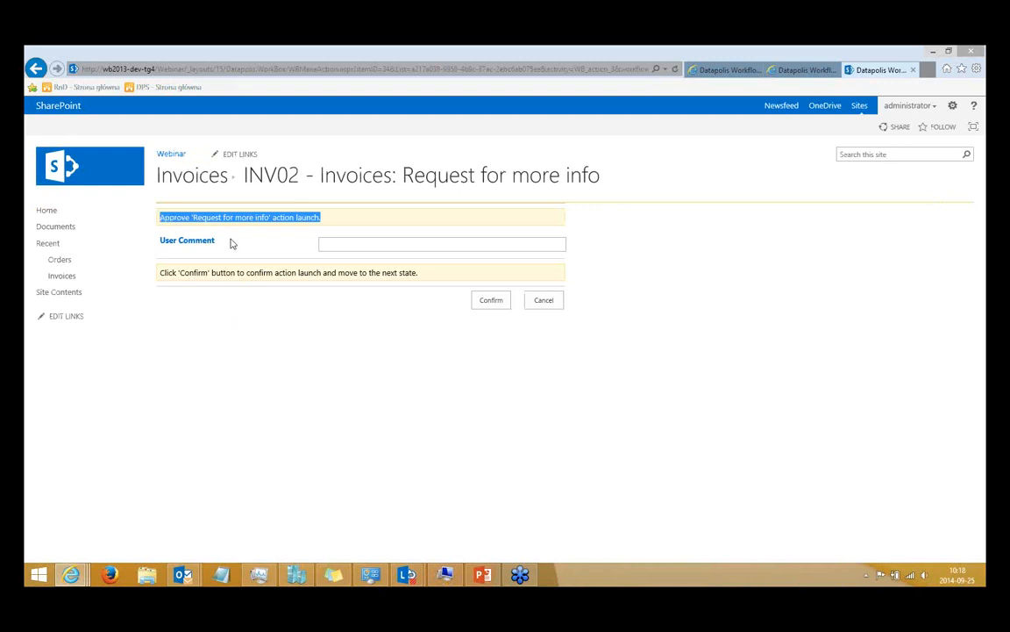
triple_click(177, 244)
click(208, 250)
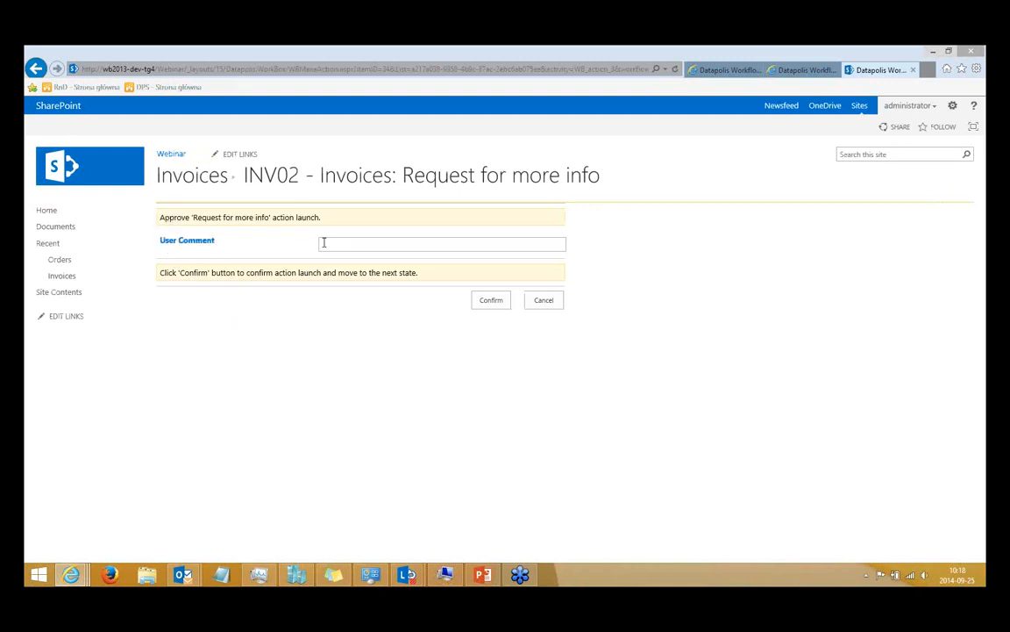
triple_click(419, 272)
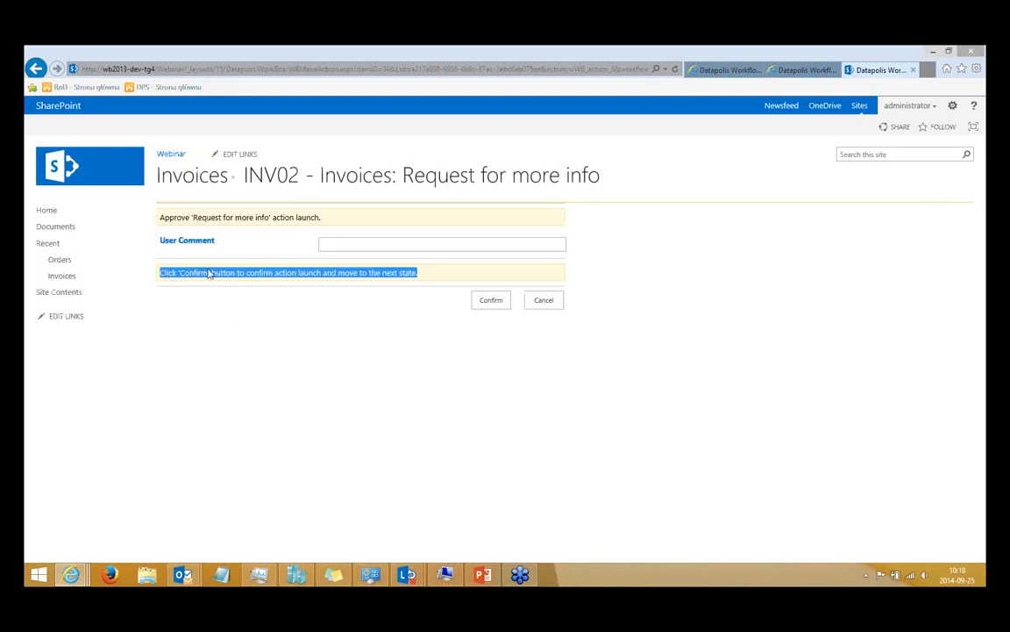
click(208, 271)
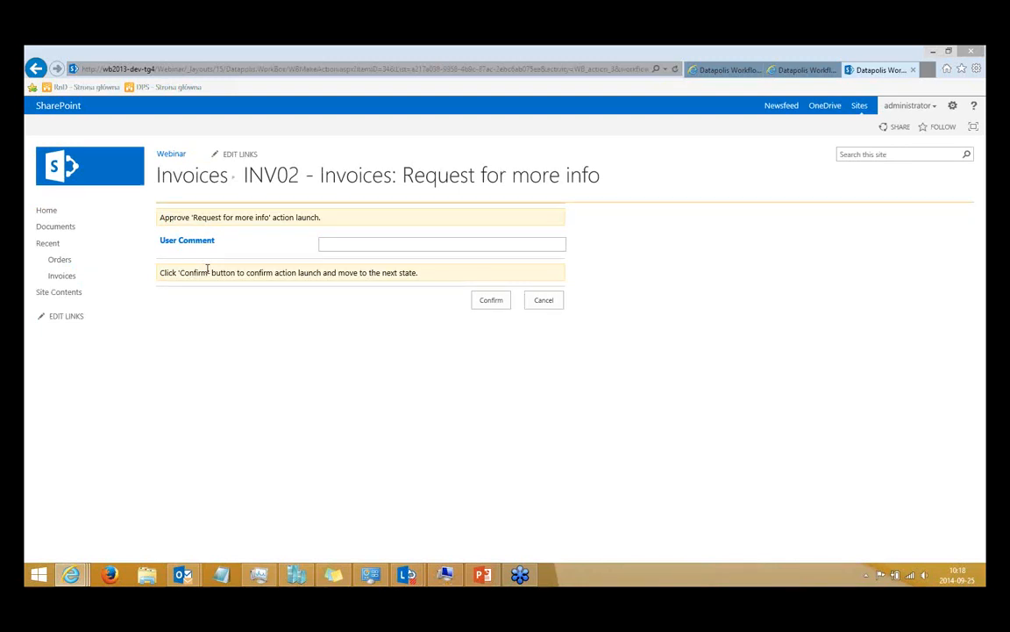
Enter "This is my comment." as the User Comment, confirm the action, and check INV02's Comment value in the list.
click(362, 240)
text(This is my comment.)
click(495, 302)
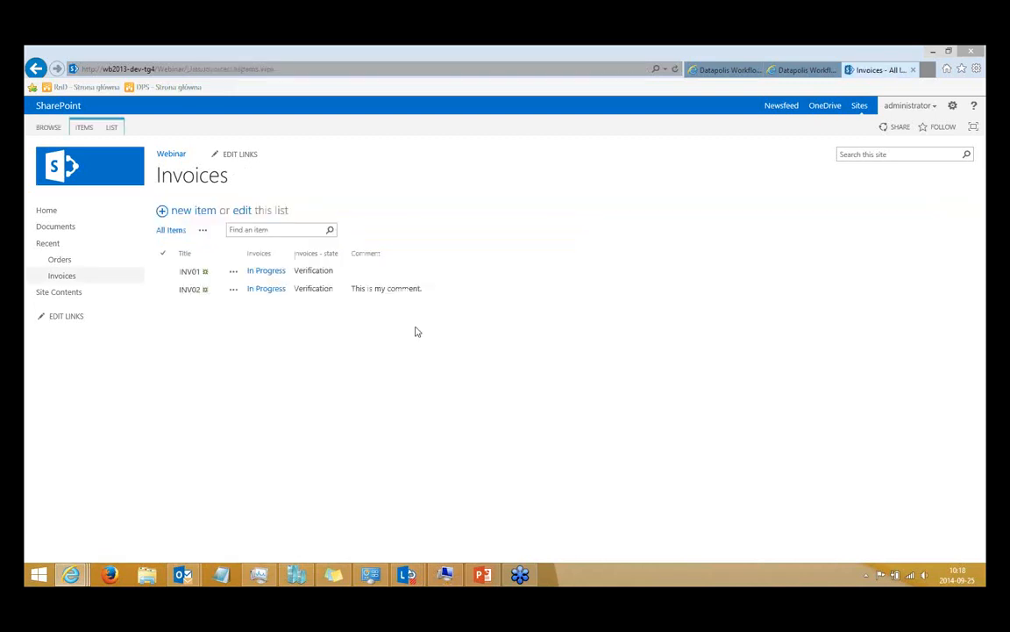
drag(352, 290, 424, 310)
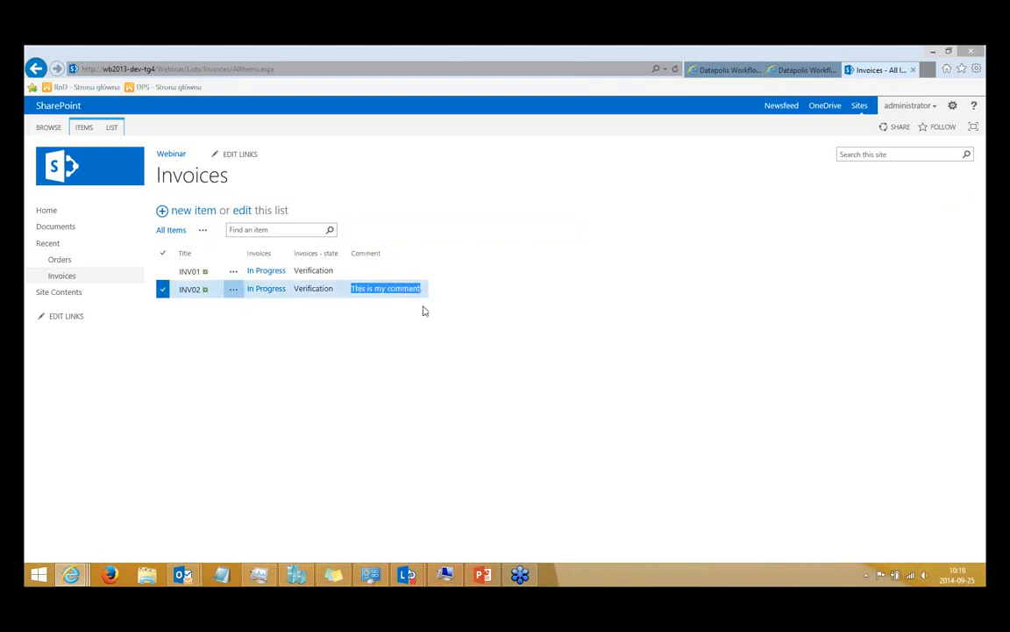
click(424, 311)
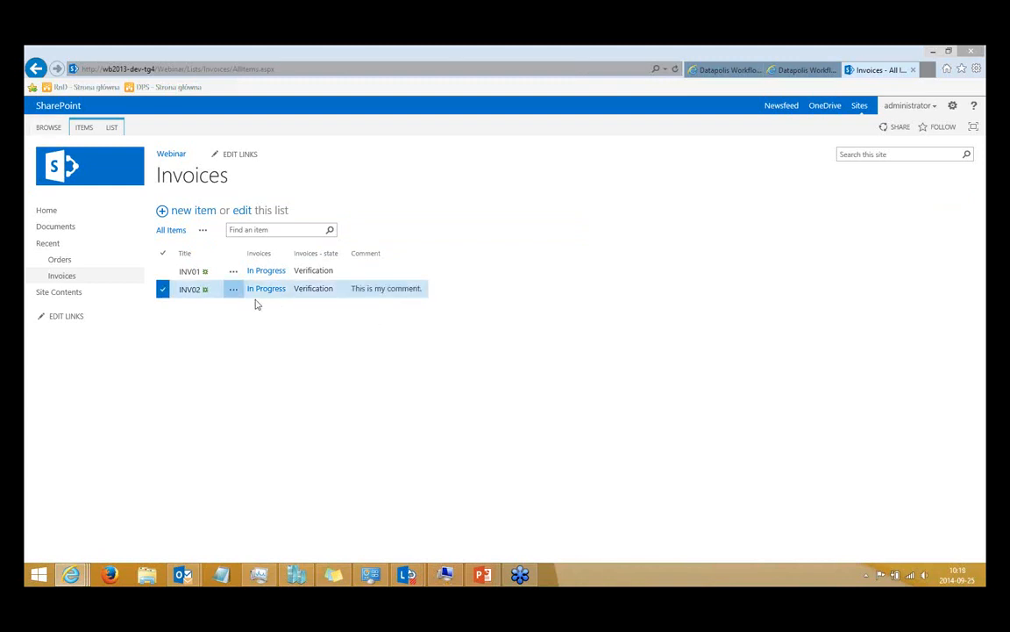
Open INV02's workflow history and view the form field values recorded for the Request for more info action.
click(258, 292)
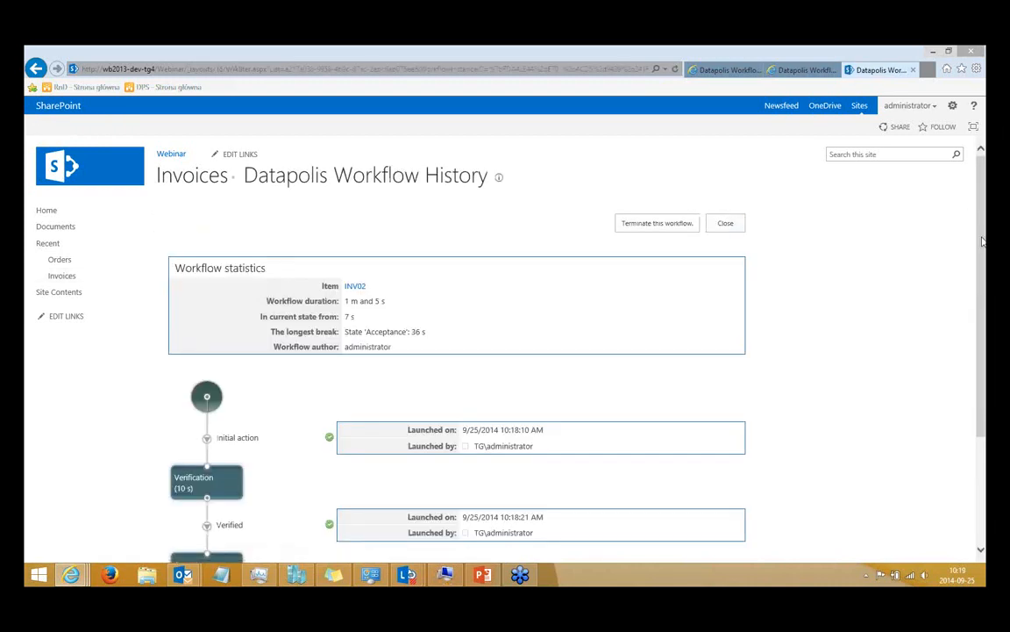
scroll(484, 346, down, 3)
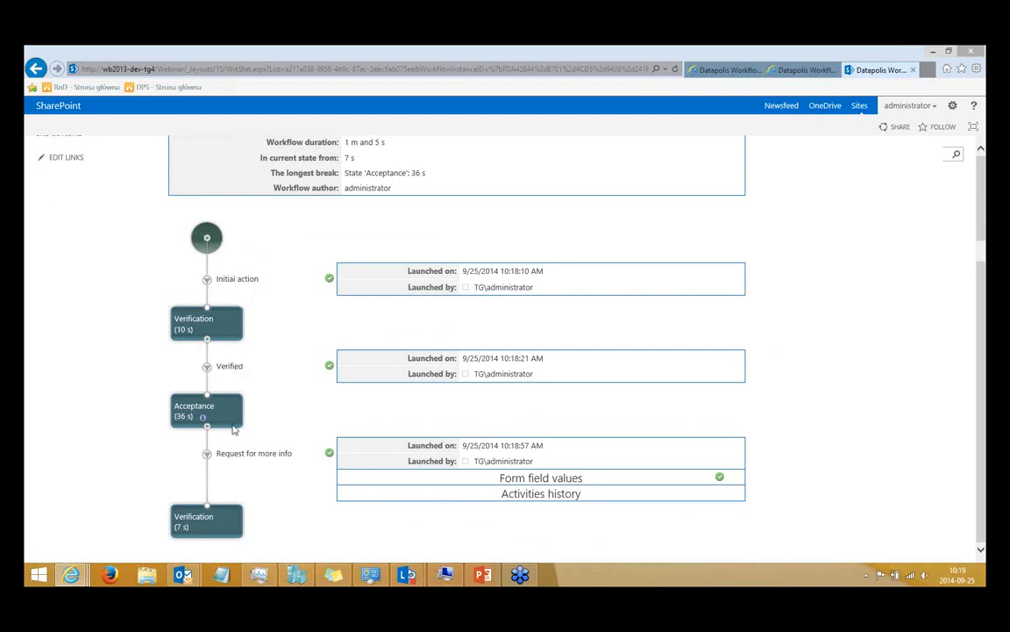
click(500, 478)
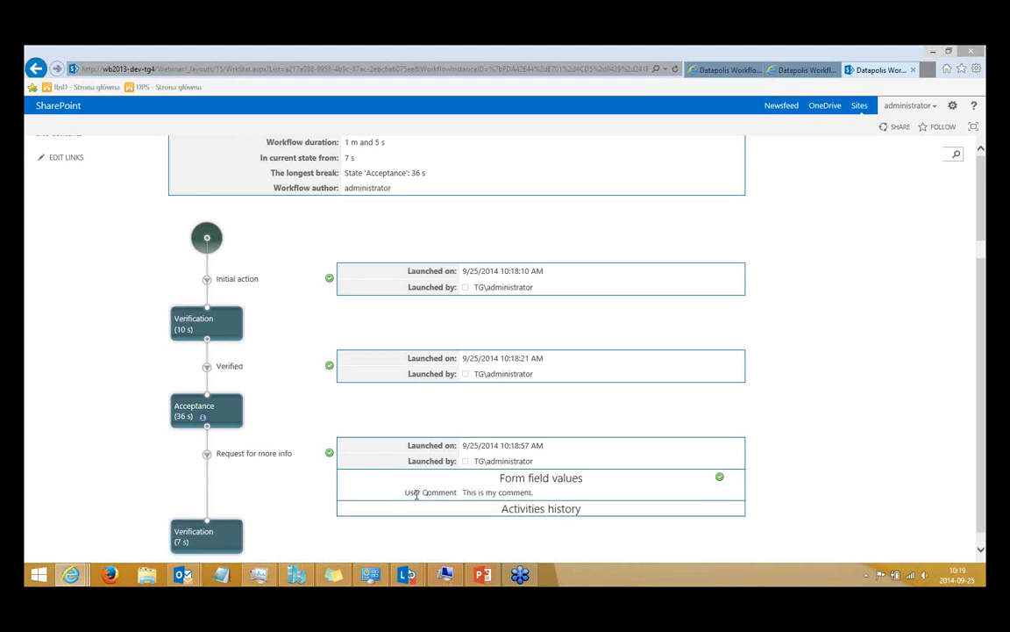
drag(461, 492, 562, 488)
click(561, 485)
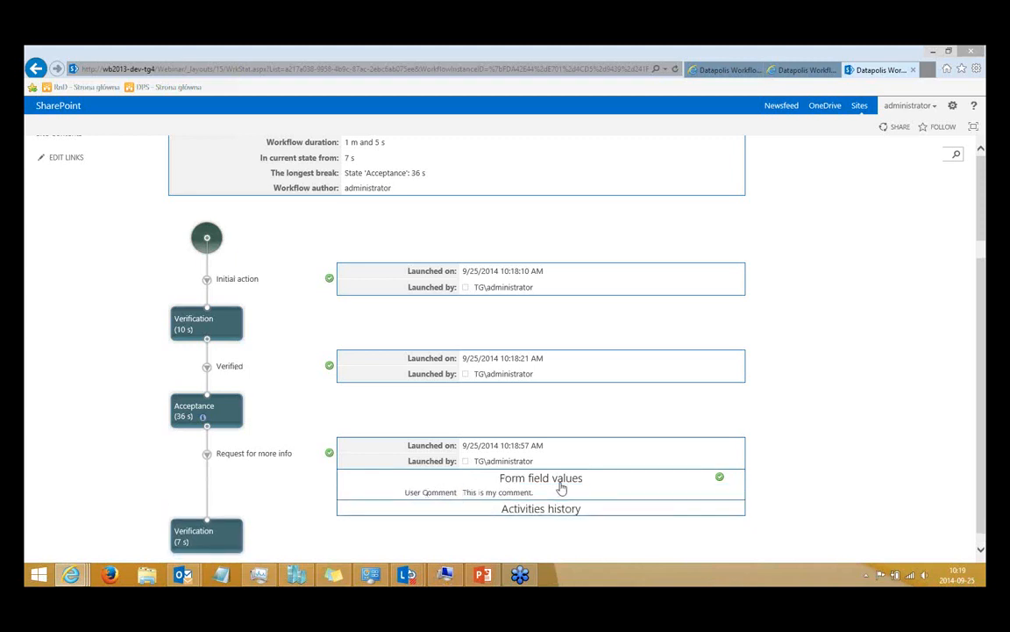
click(562, 485)
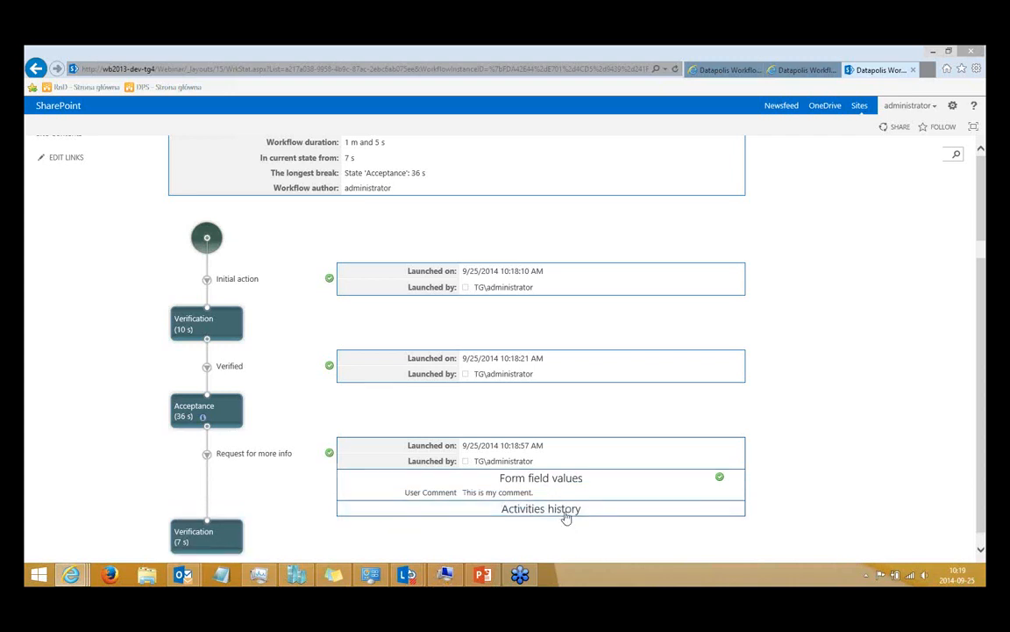
Expand the Edit items activity in the action's activities history and examine its current item, SharePoint list and Comment field parameters.
click(564, 514)
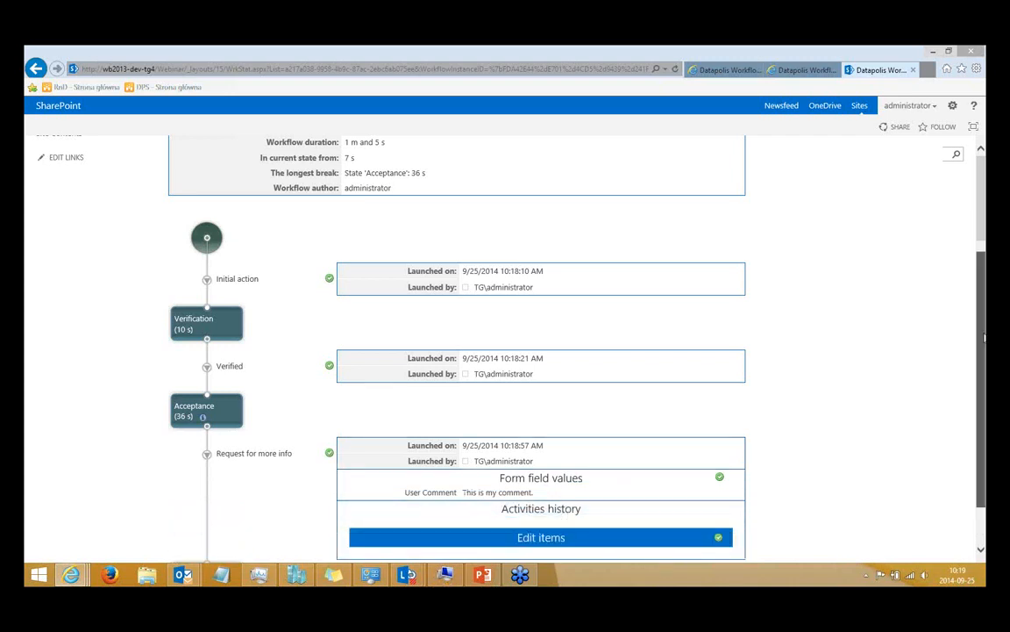
scroll(629, 474, down, 1)
click(575, 484)
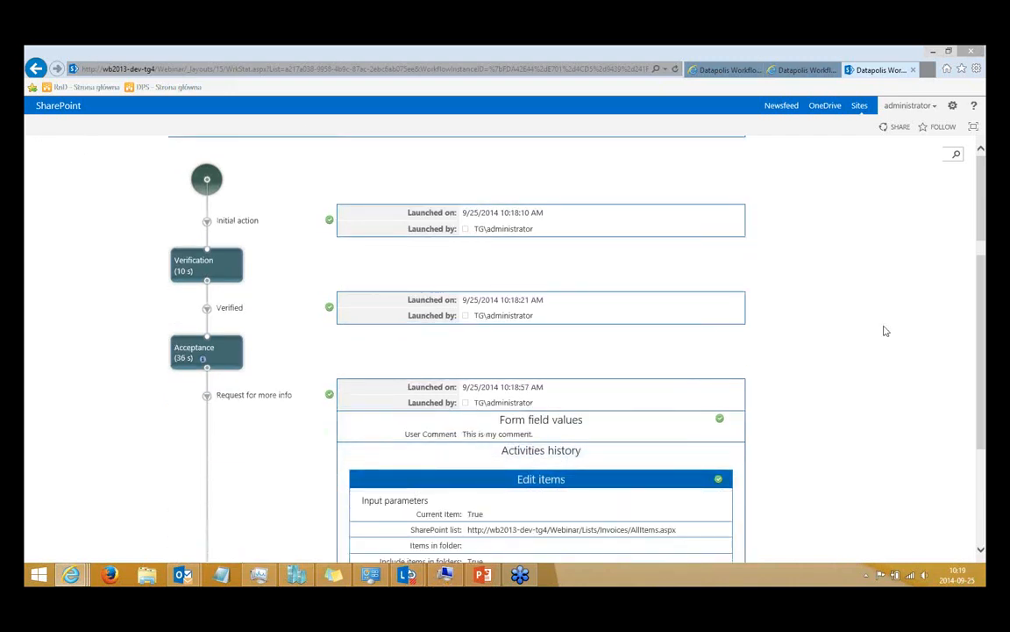
scroll(501, 325, down, 3)
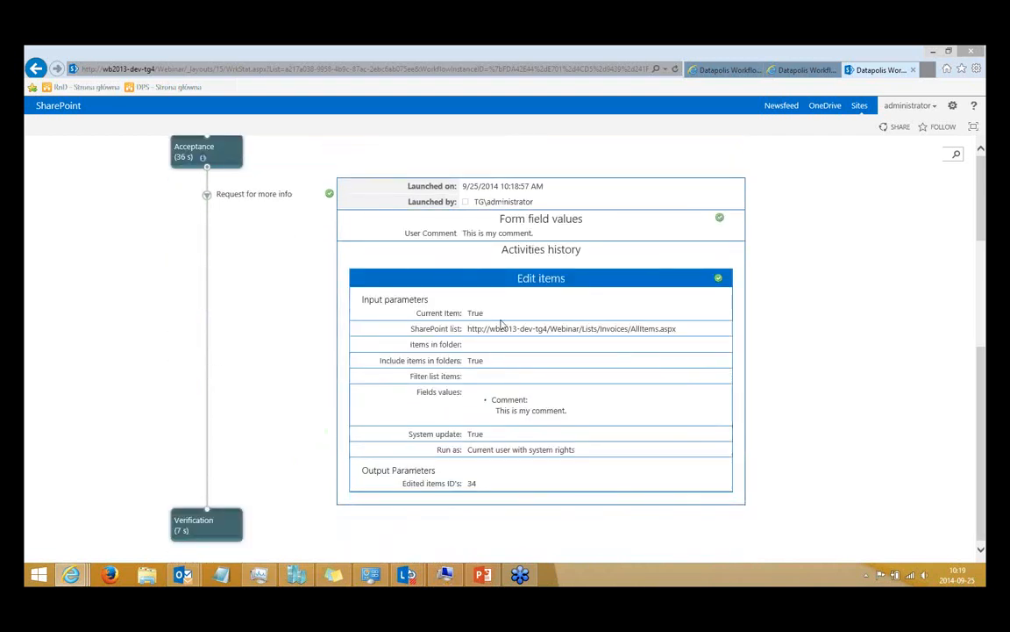
drag(412, 313, 489, 313)
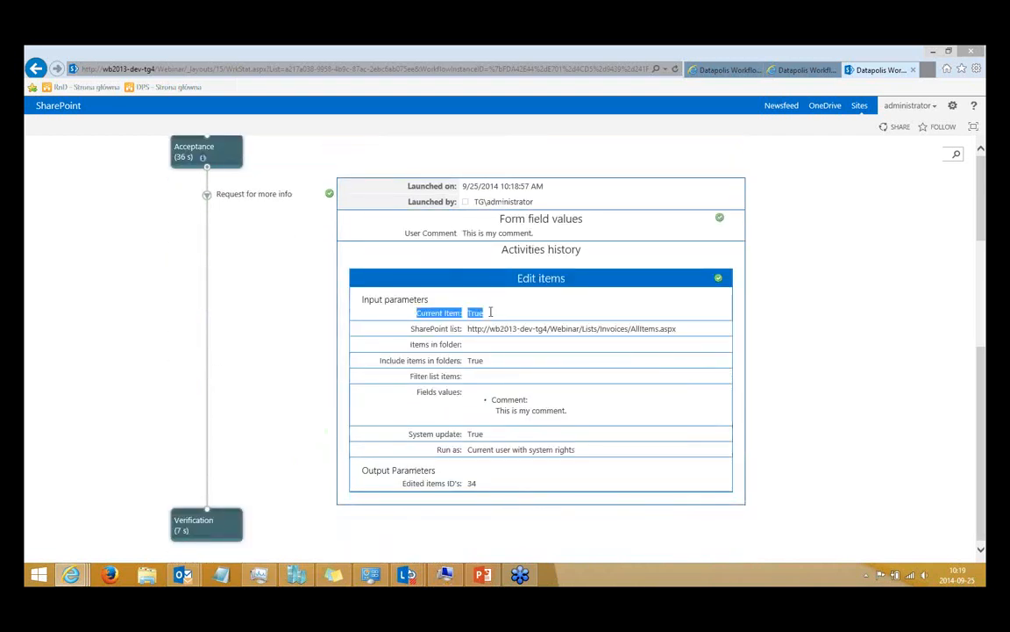
click(621, 331)
double_click(611, 330)
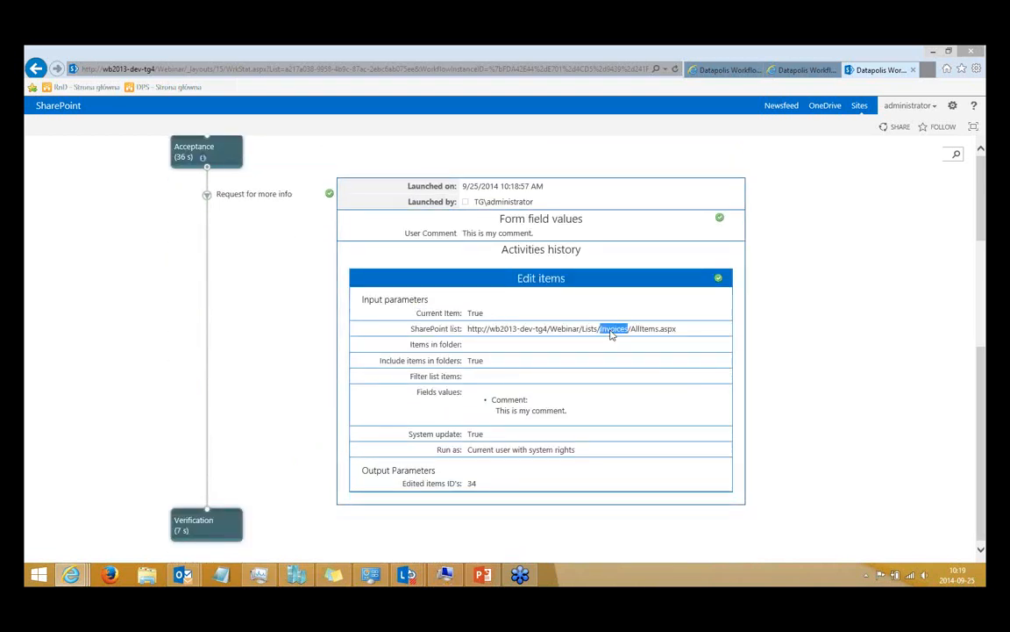
double_click(508, 400)
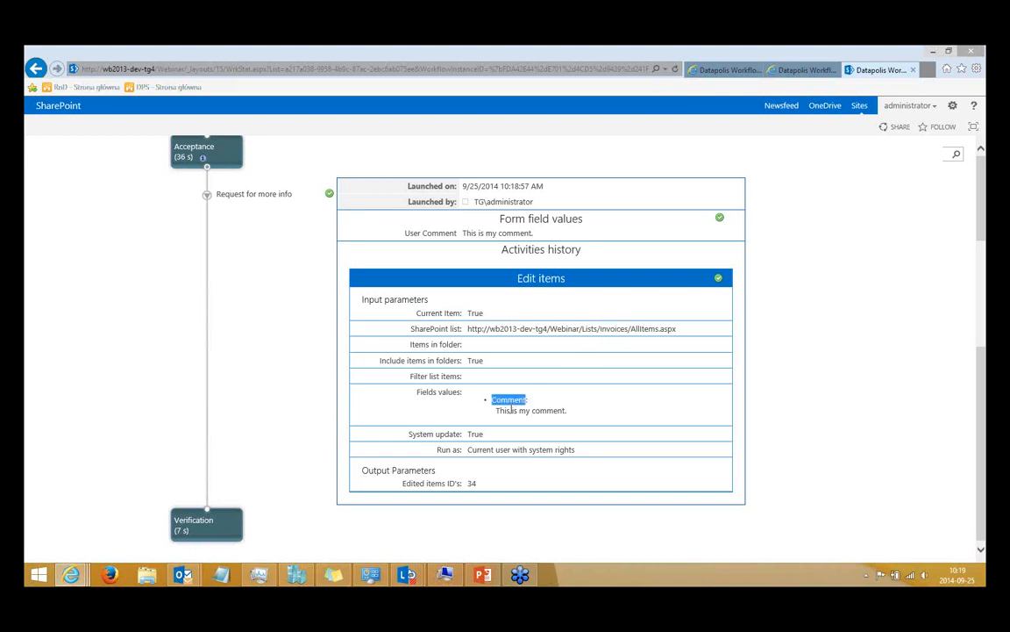
drag(497, 410, 566, 418)
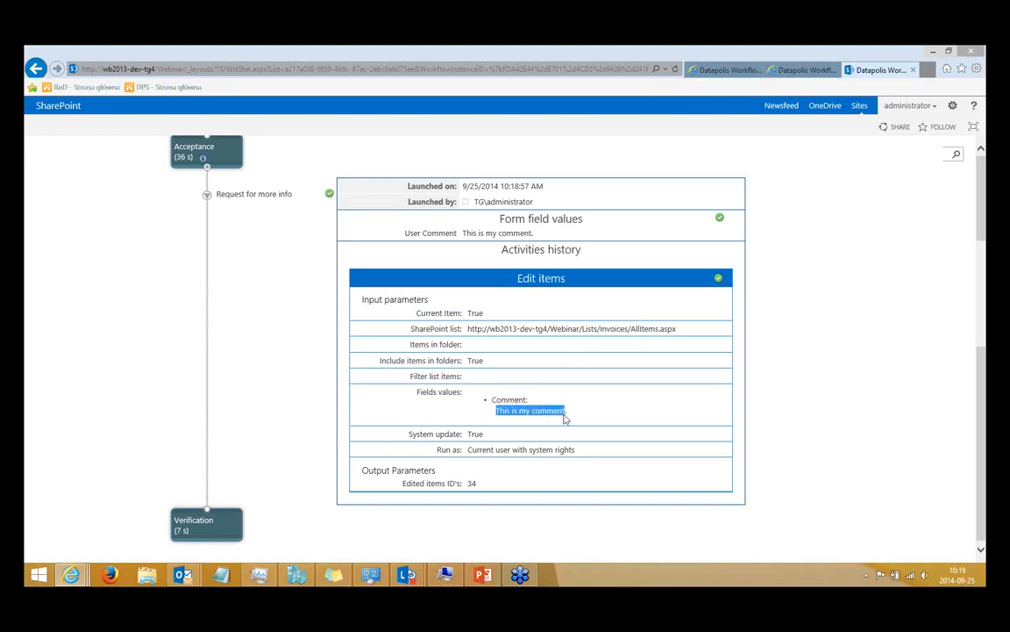
click(565, 414)
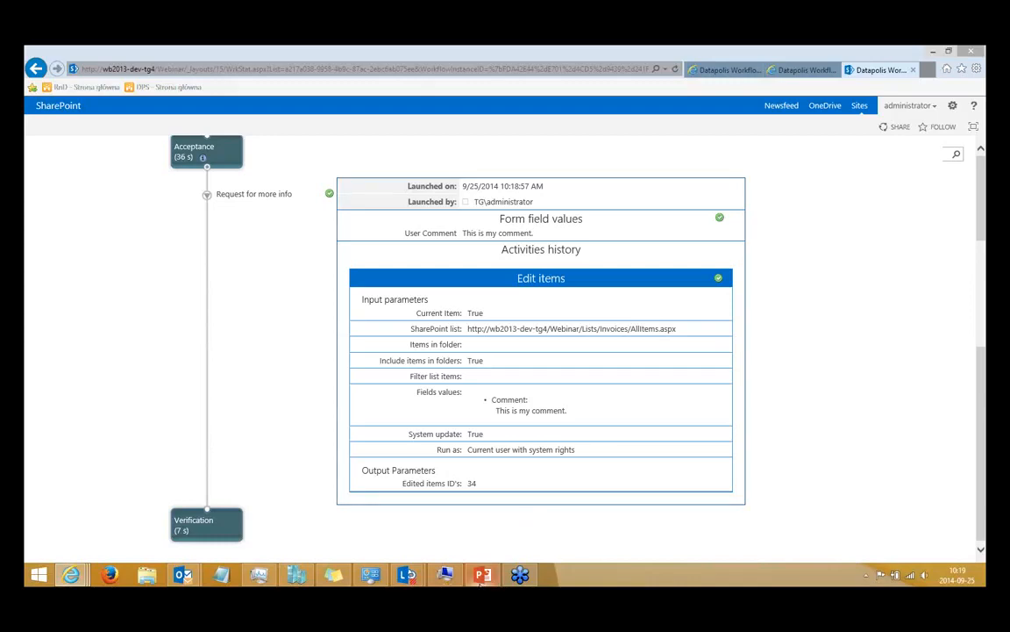
Switch to PowerPoint, start the slide show from the Workflow Designer DEMO slide, and advance it past the Lookups slide.
click(482, 576)
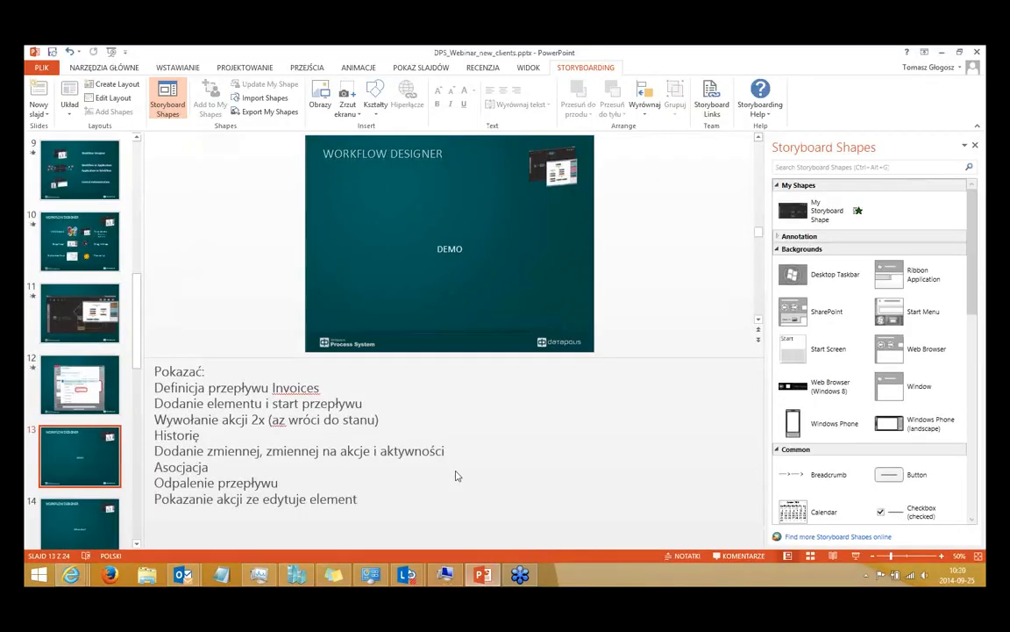
key(shift+F5)
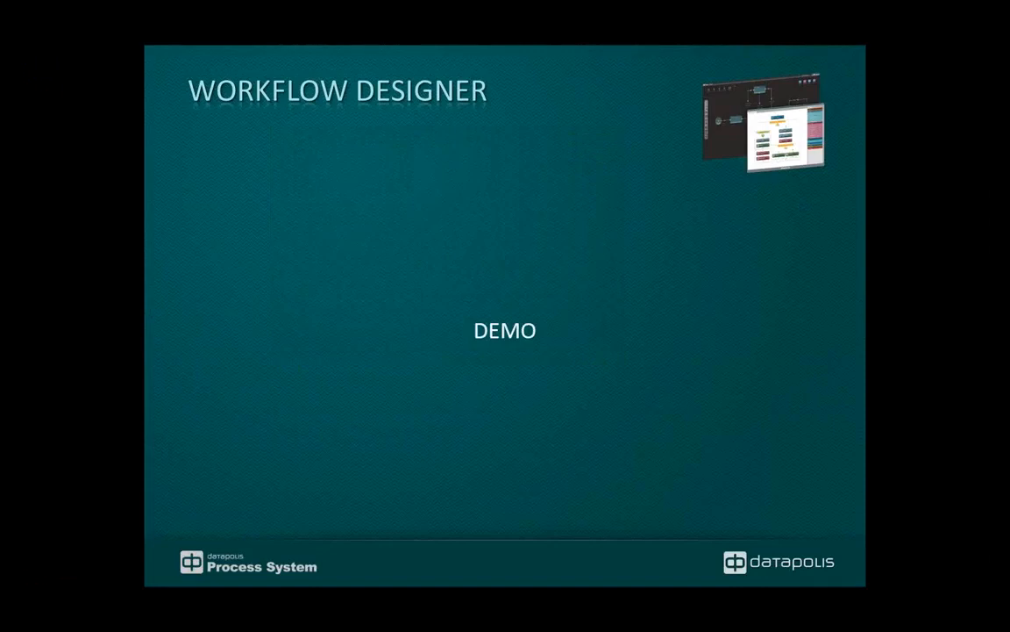
key(Right)
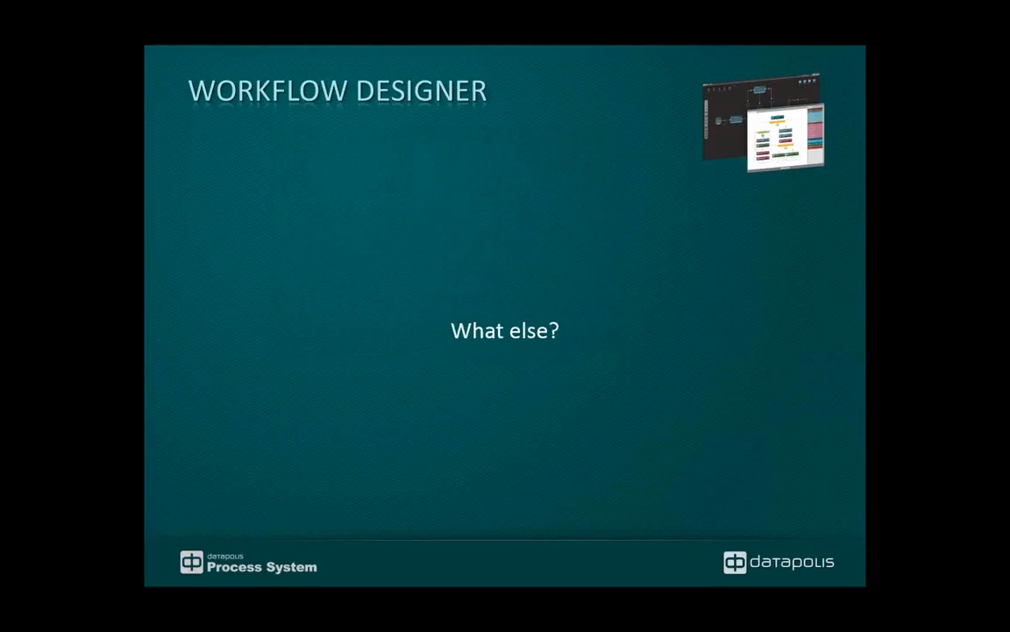
key(Right)
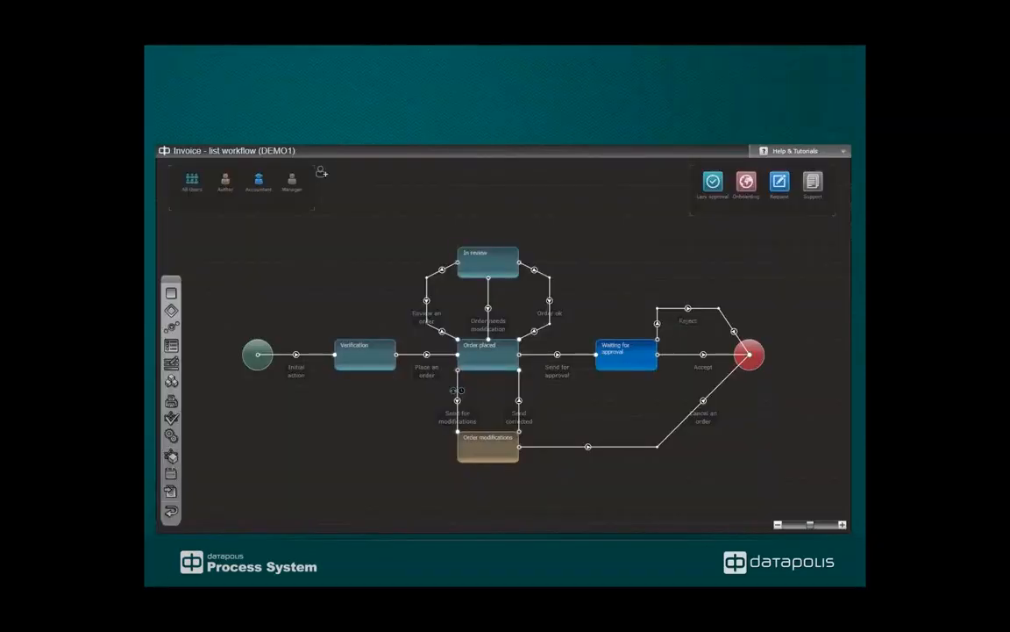
key(Right)
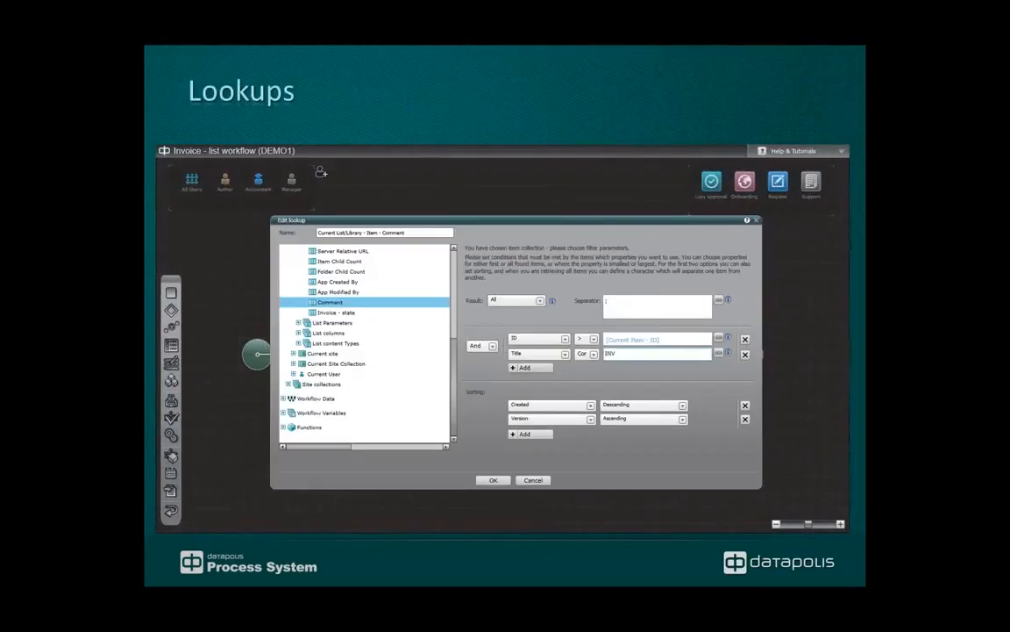
key(Right)
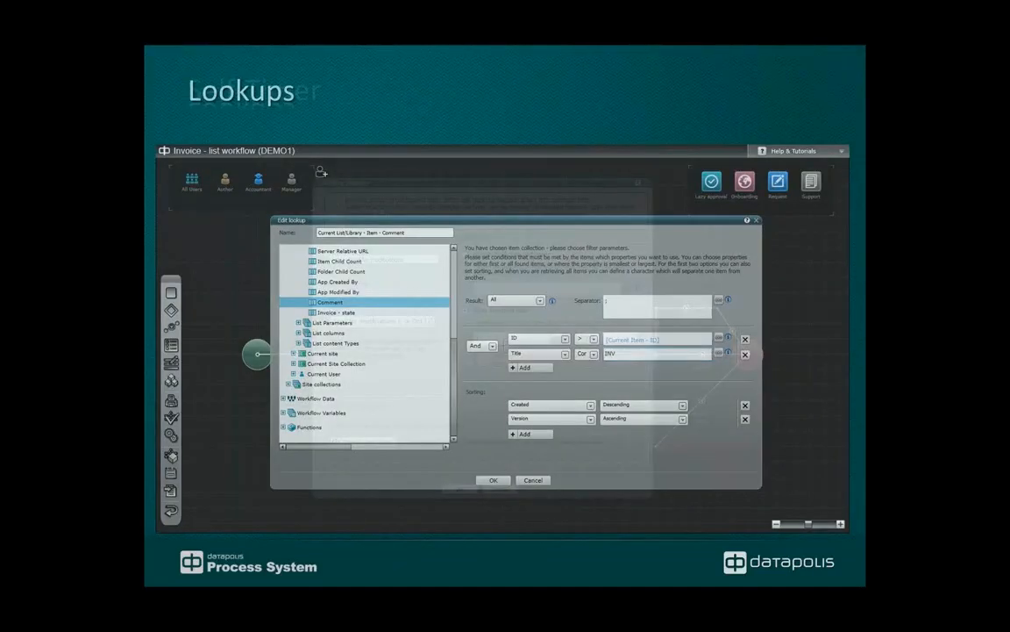
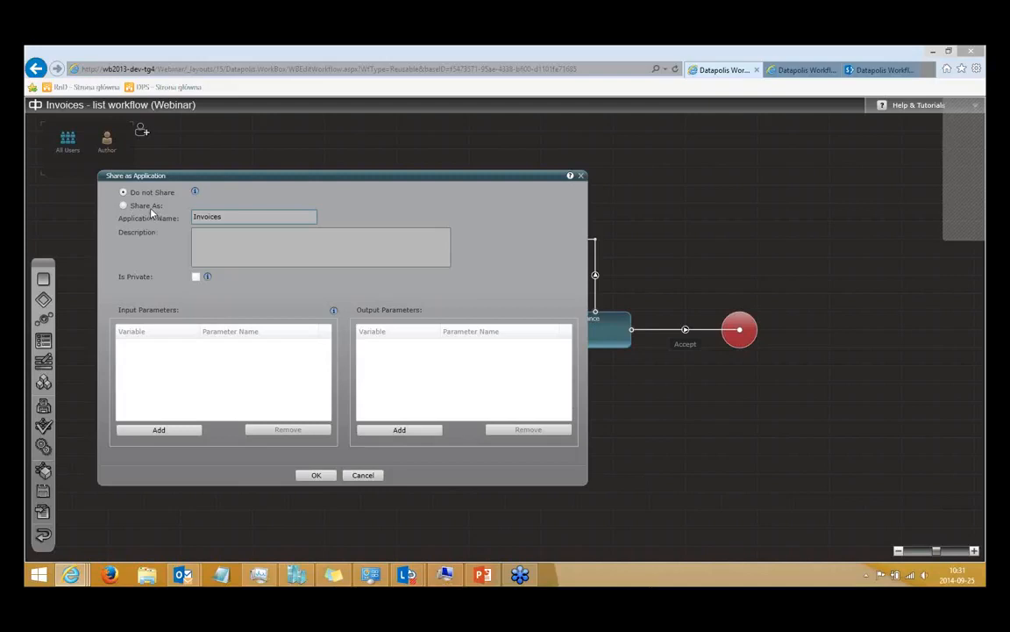
Share the Invoices workflow as an application named Invoices and deploy it without a check-in comment.
click(145, 205)
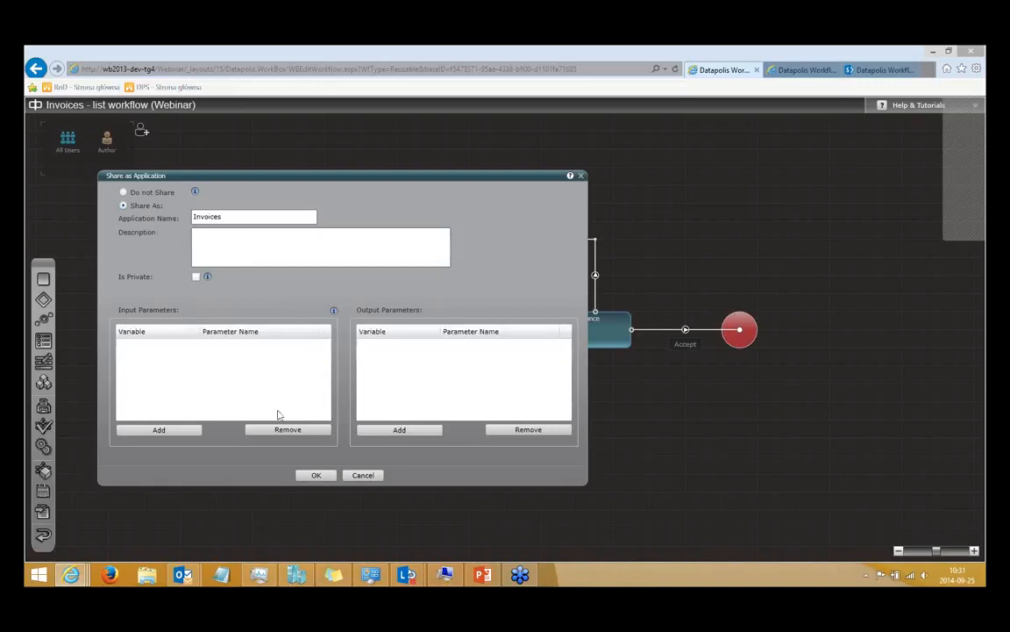
click(313, 475)
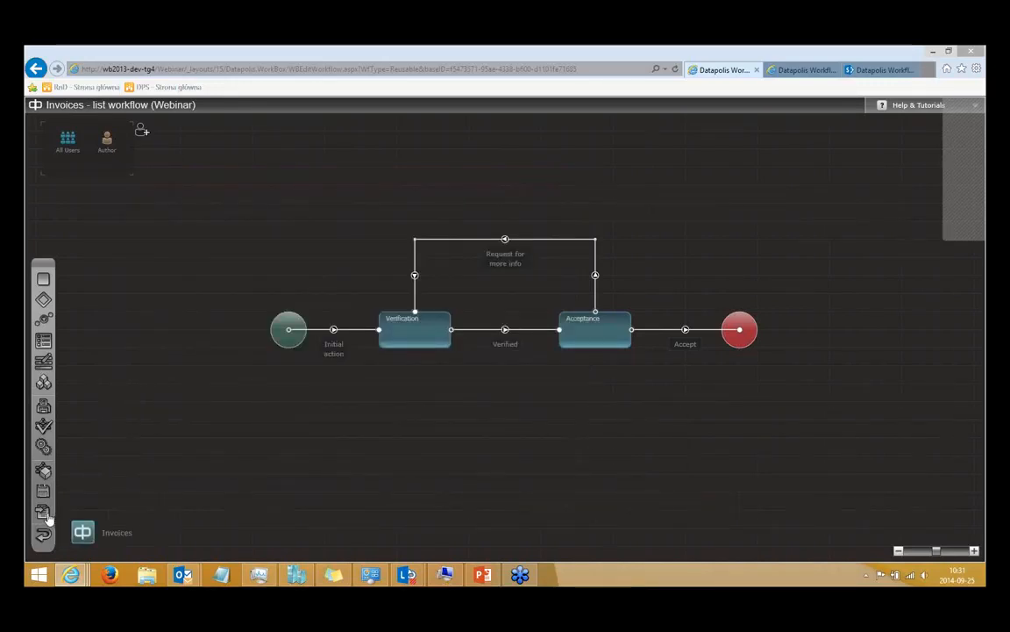
click(44, 513)
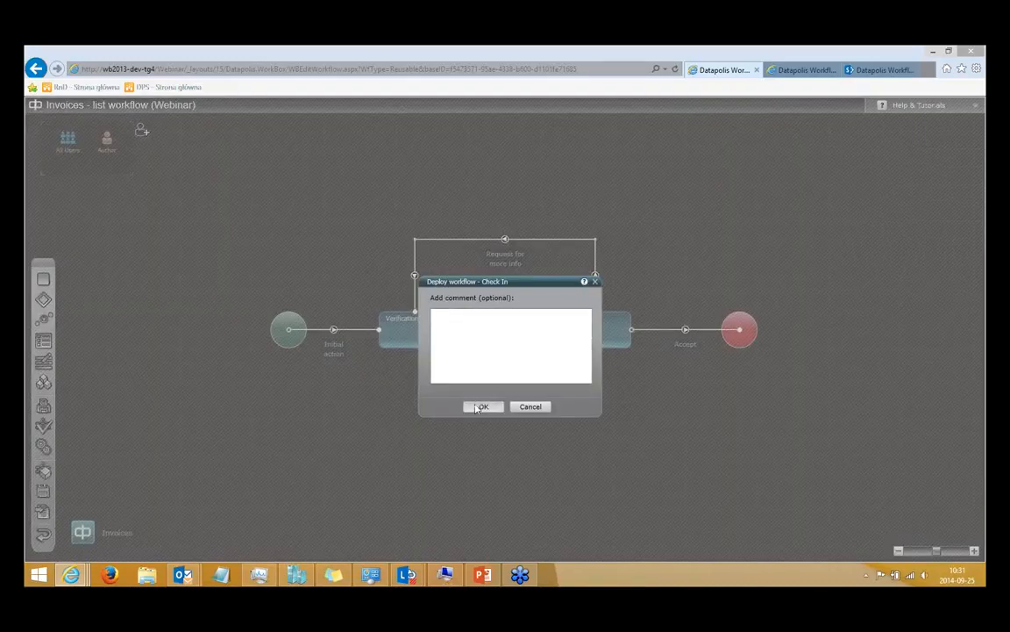
click(482, 406)
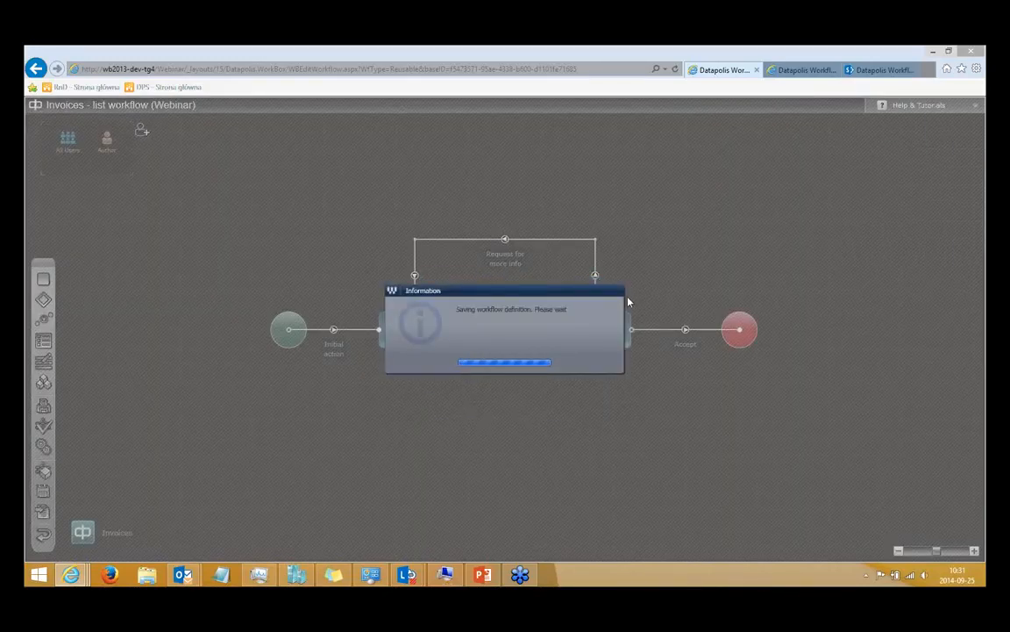
Alternate between the Orders and Invoices workflow designers to check the progress of the Invoices deployment.
click(799, 72)
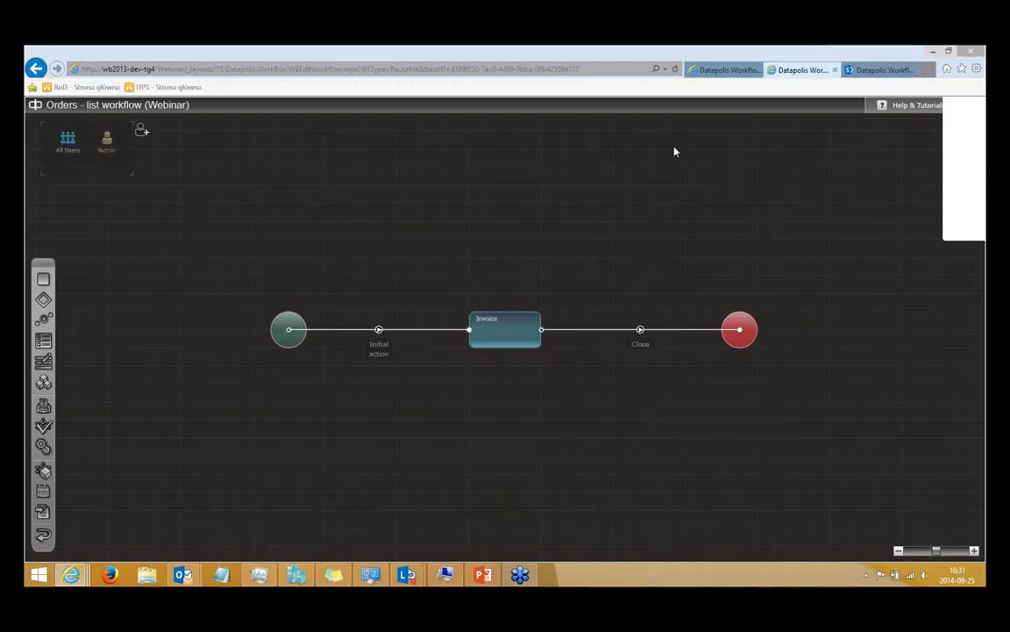
click(717, 77)
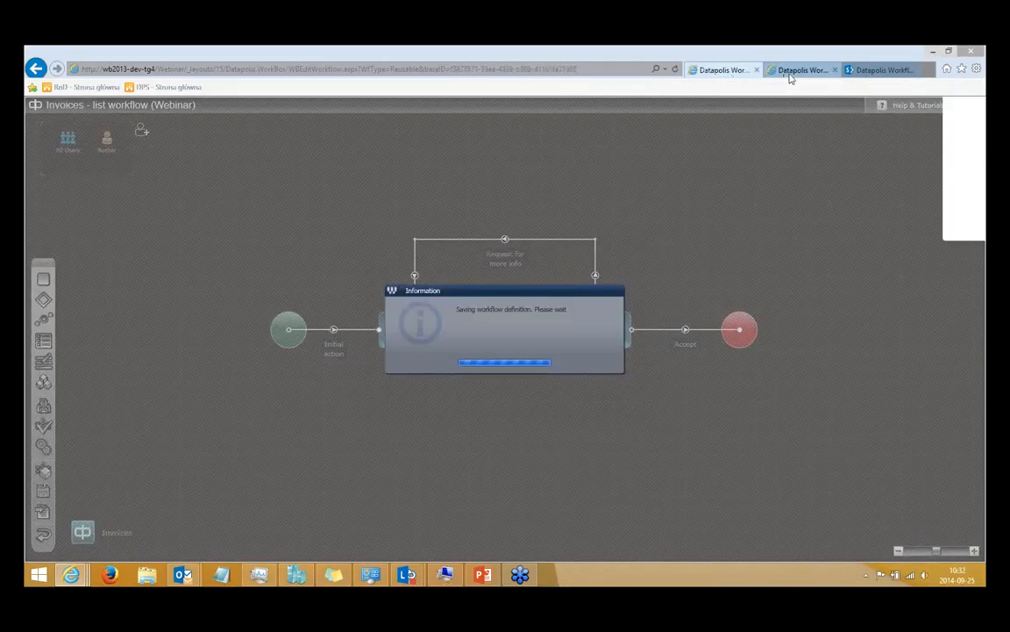
click(794, 72)
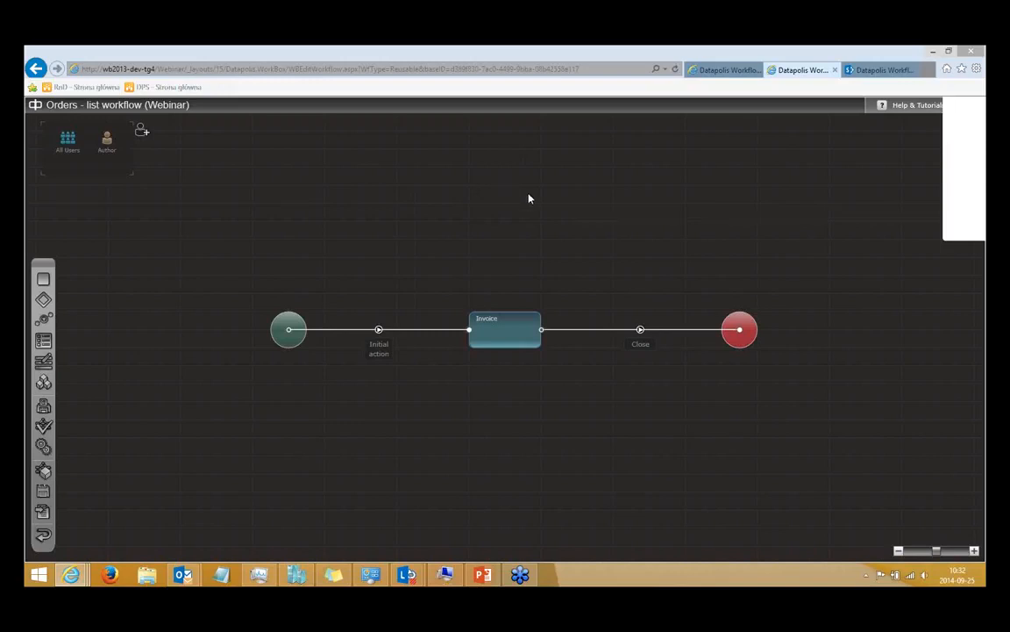
click(737, 70)
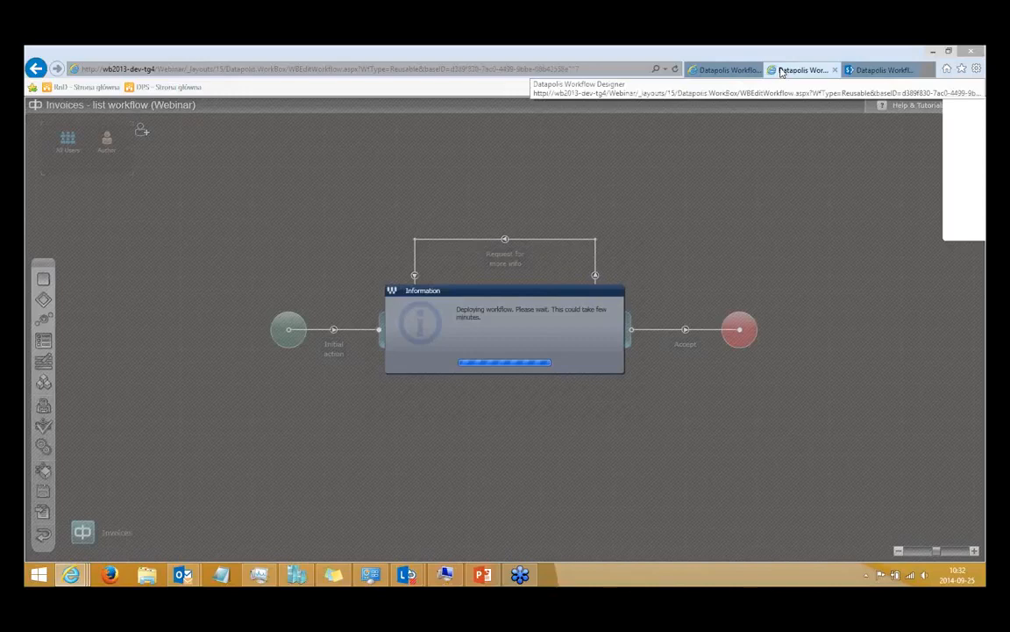
click(782, 71)
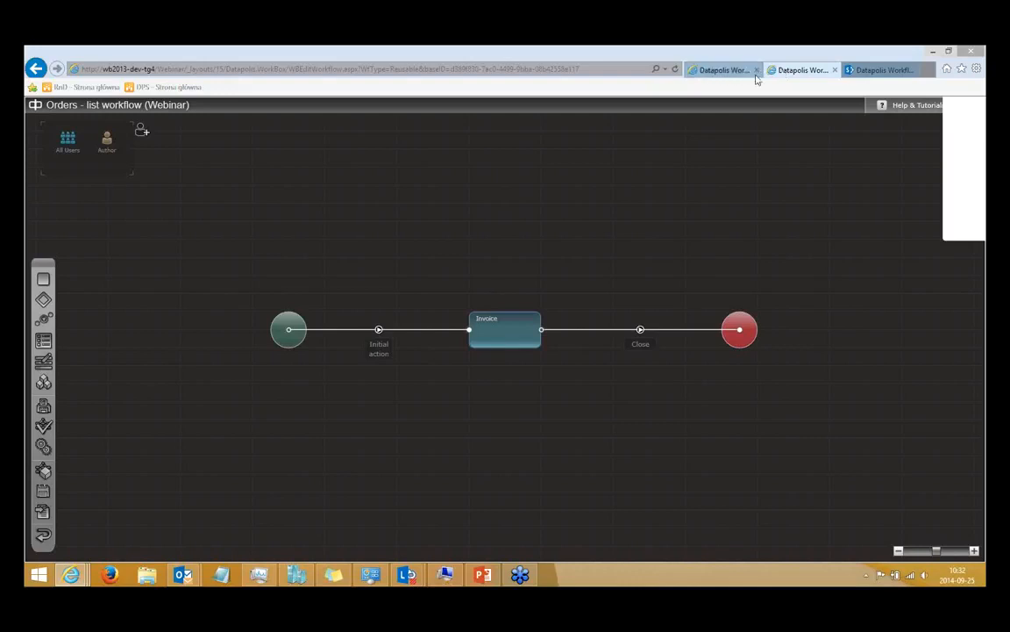
click(722, 70)
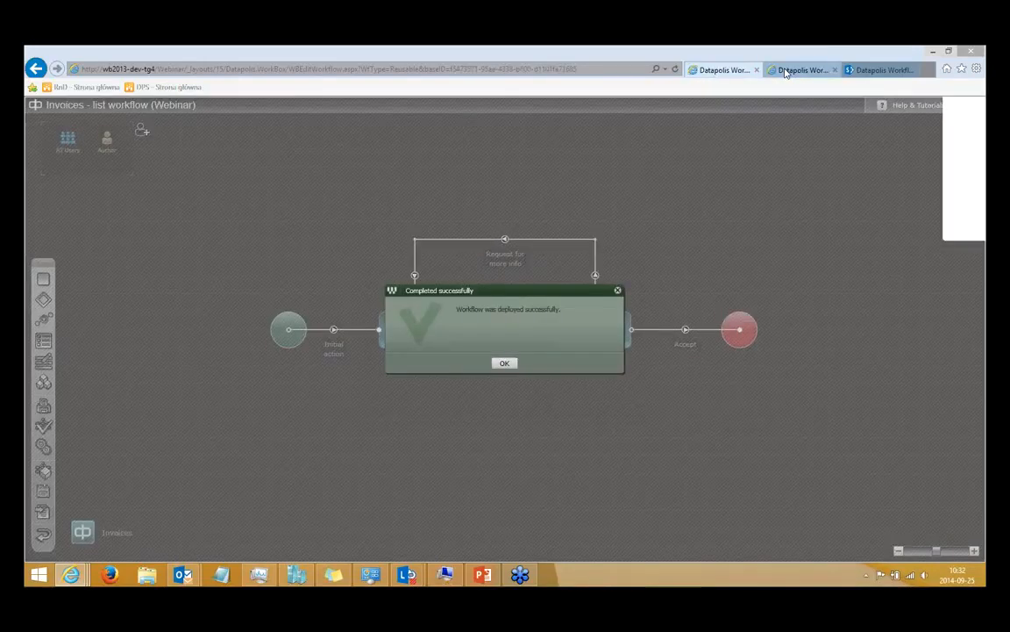
Add the Webinar site's Invoices application to the Orders workflow and assign it to the Invoice state.
click(786, 71)
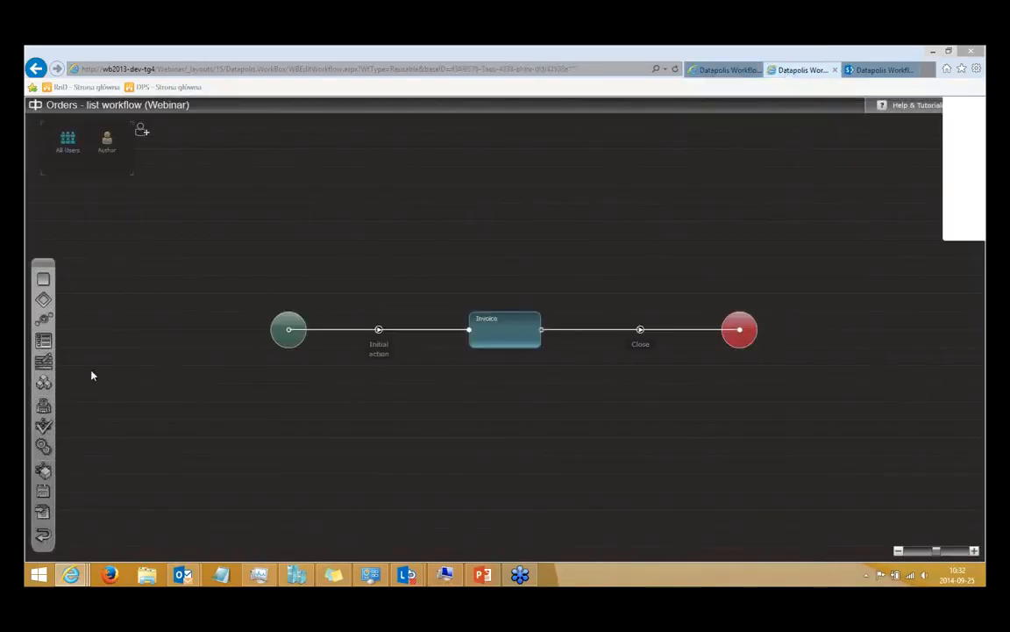
click(44, 384)
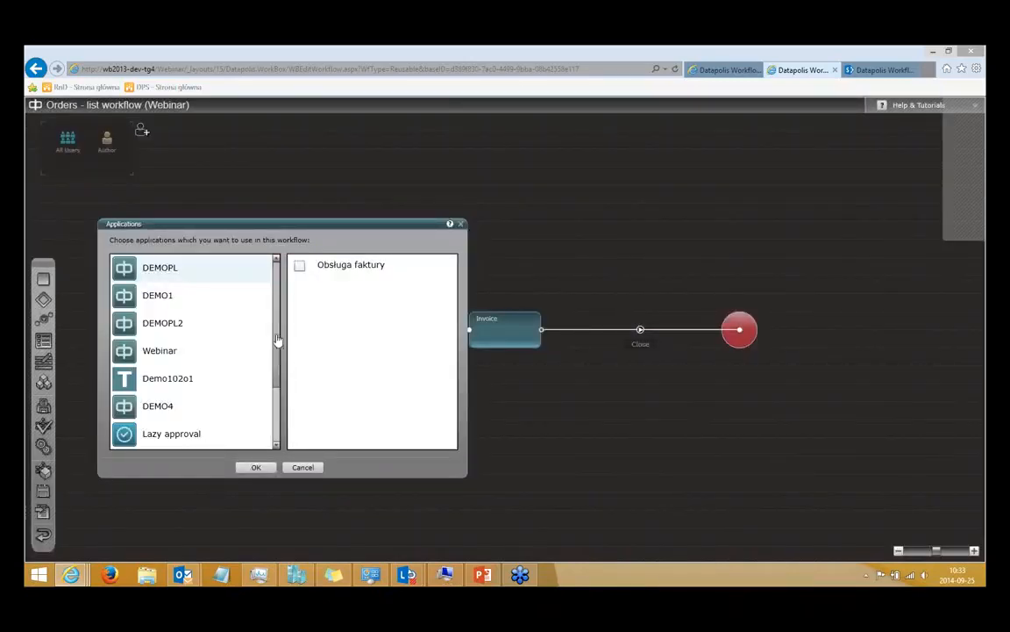
click(188, 353)
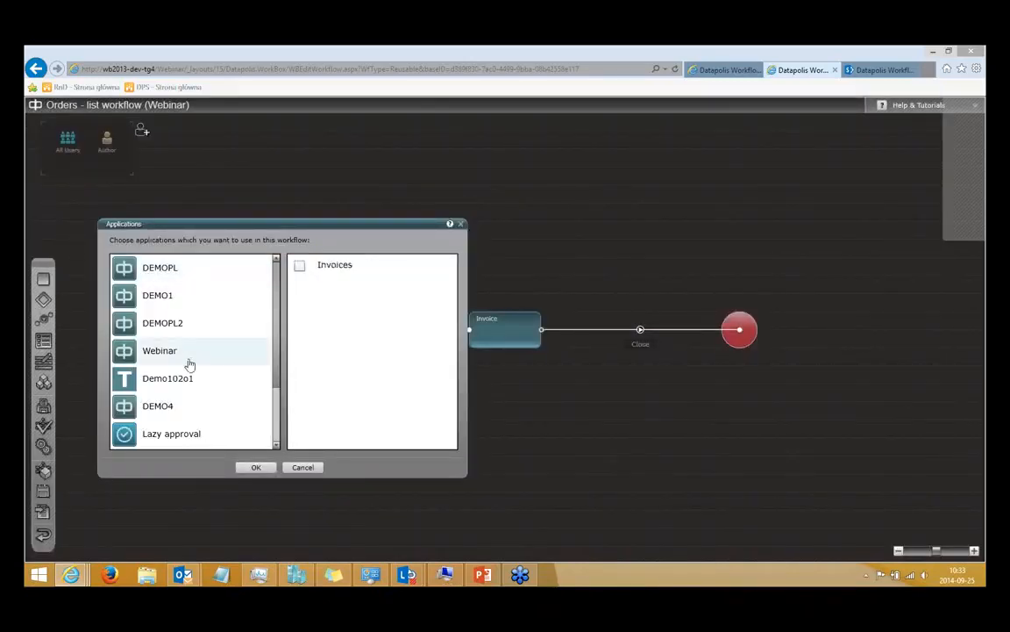
click(299, 265)
click(255, 467)
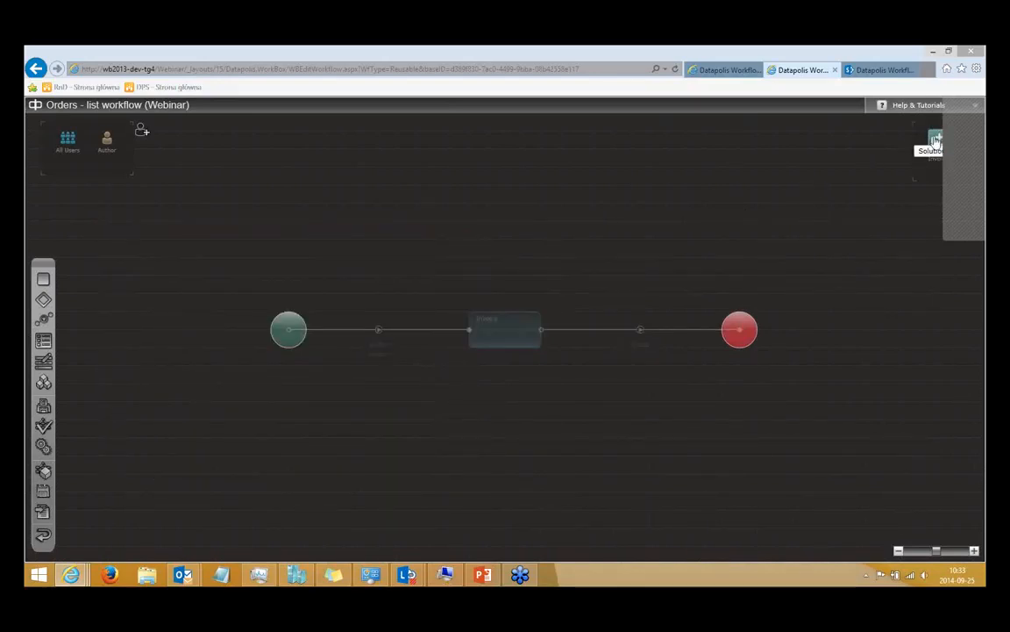
drag(935, 141, 506, 332)
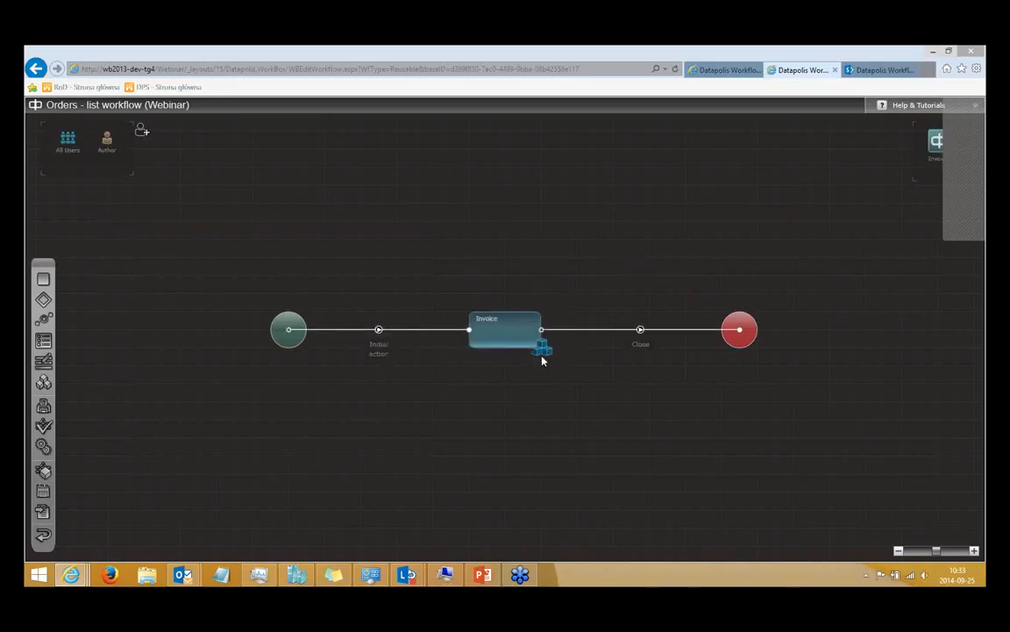
Open the applications assigned to the Invoice state and view the name and instance settings of the Invoices application.
double_click(512, 332)
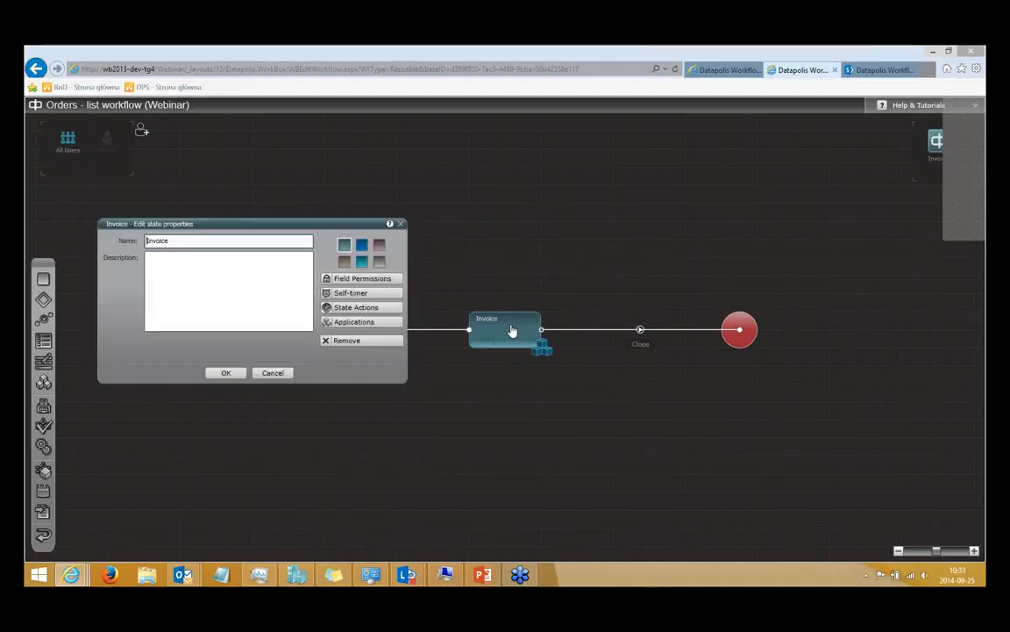
click(377, 323)
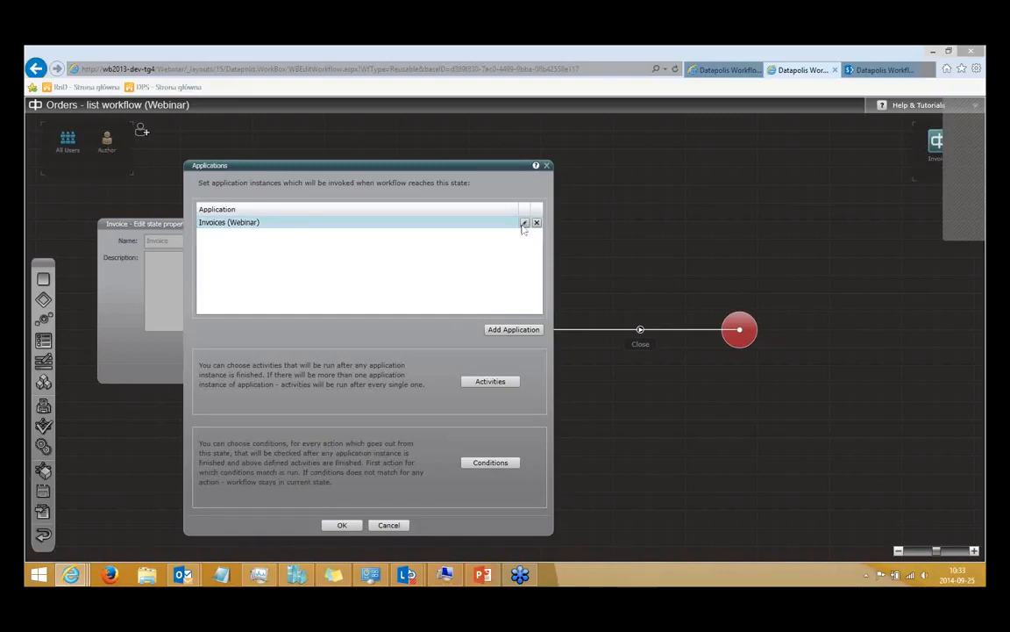
click(523, 223)
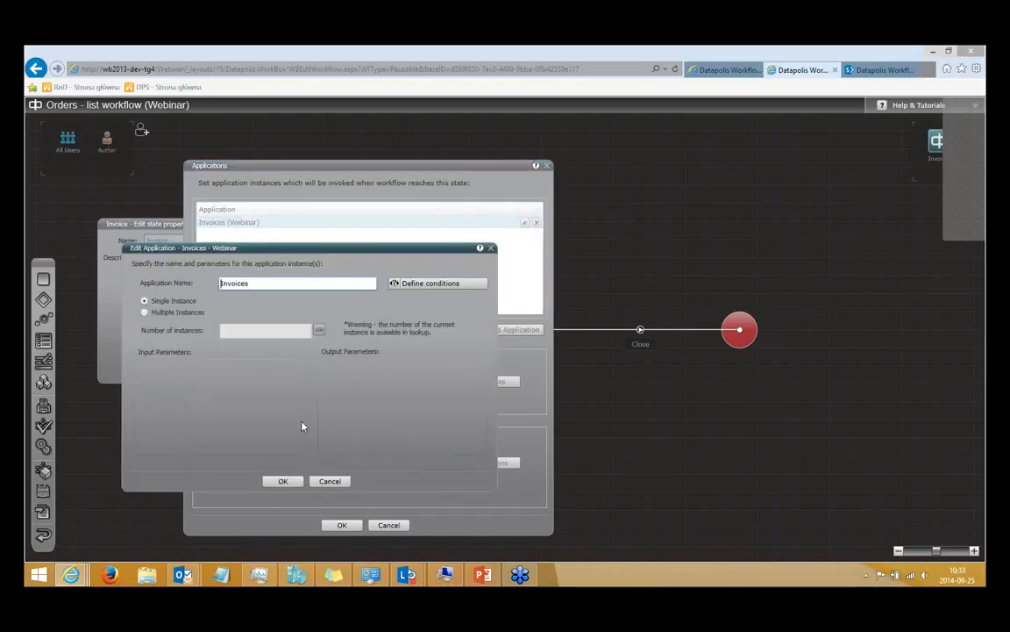
click(330, 481)
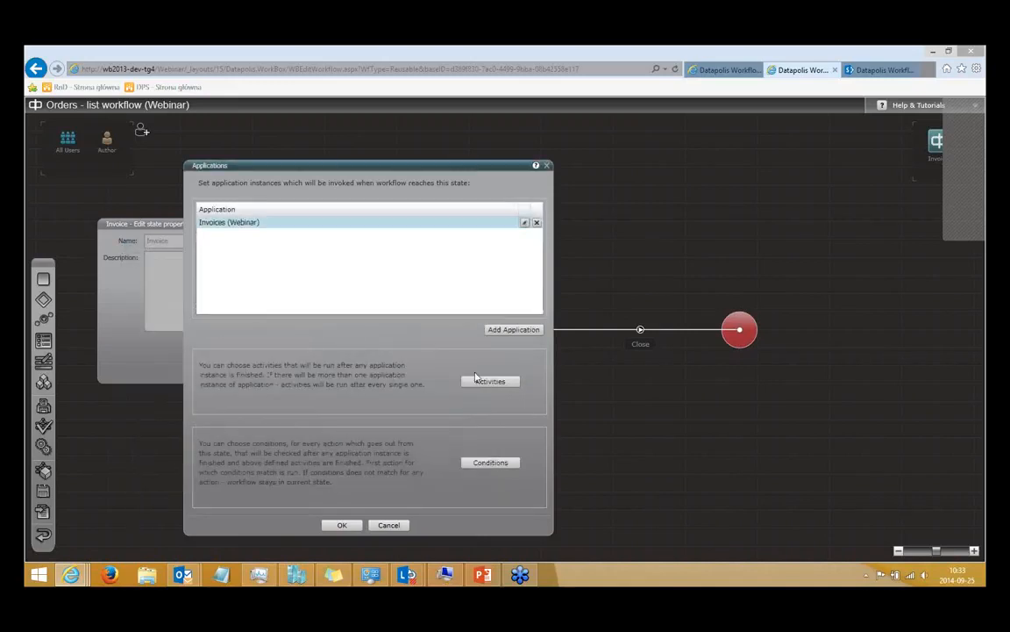
Examine the Invoice state's post-application activities and the execution conditions of the Close action, discarding any changes.
click(505, 386)
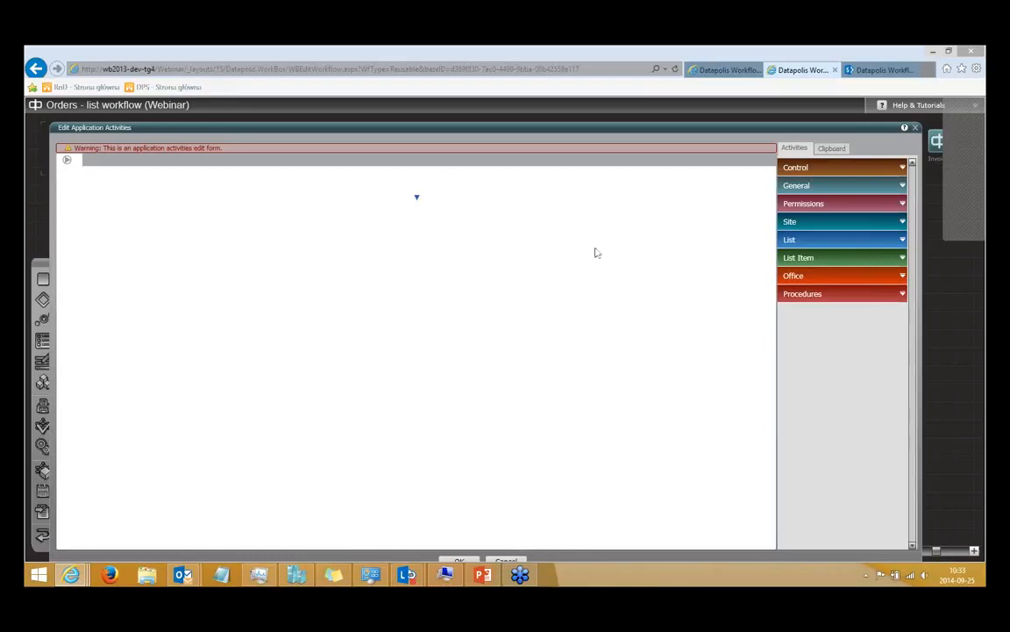
click(917, 130)
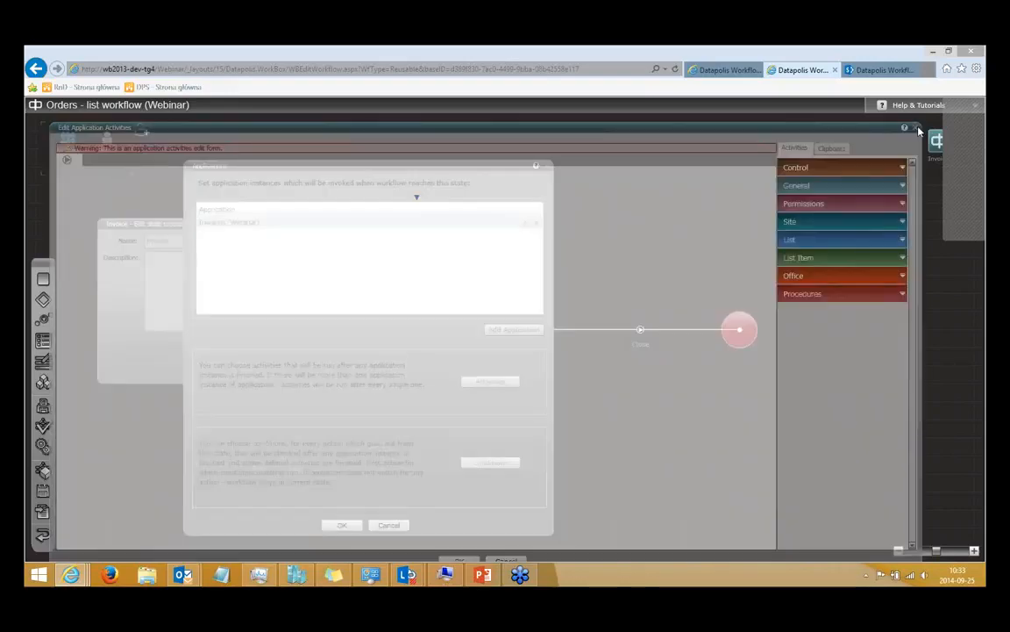
click(490, 462)
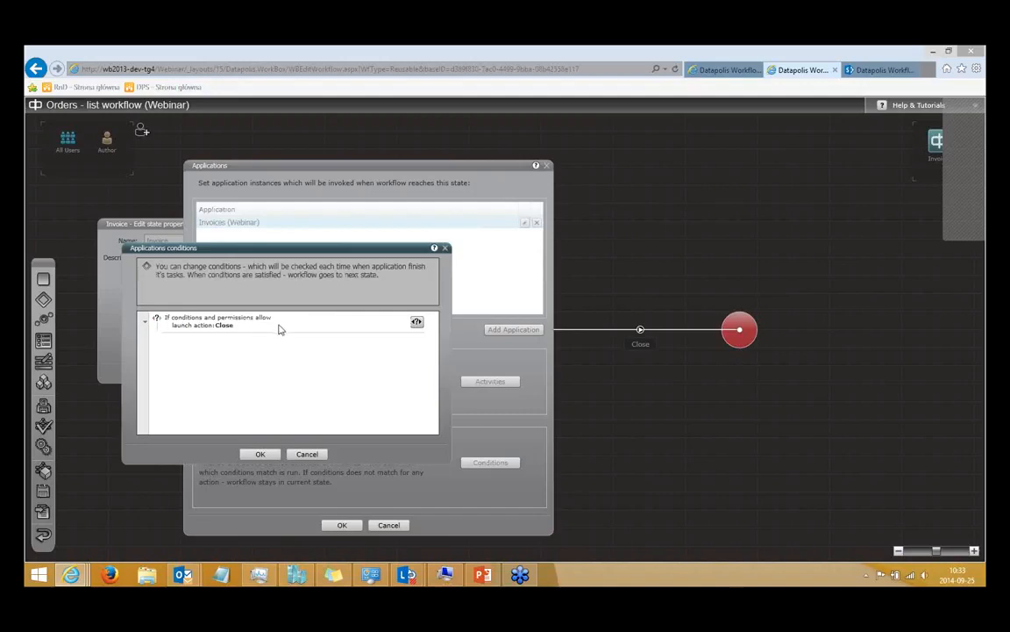
click(417, 323)
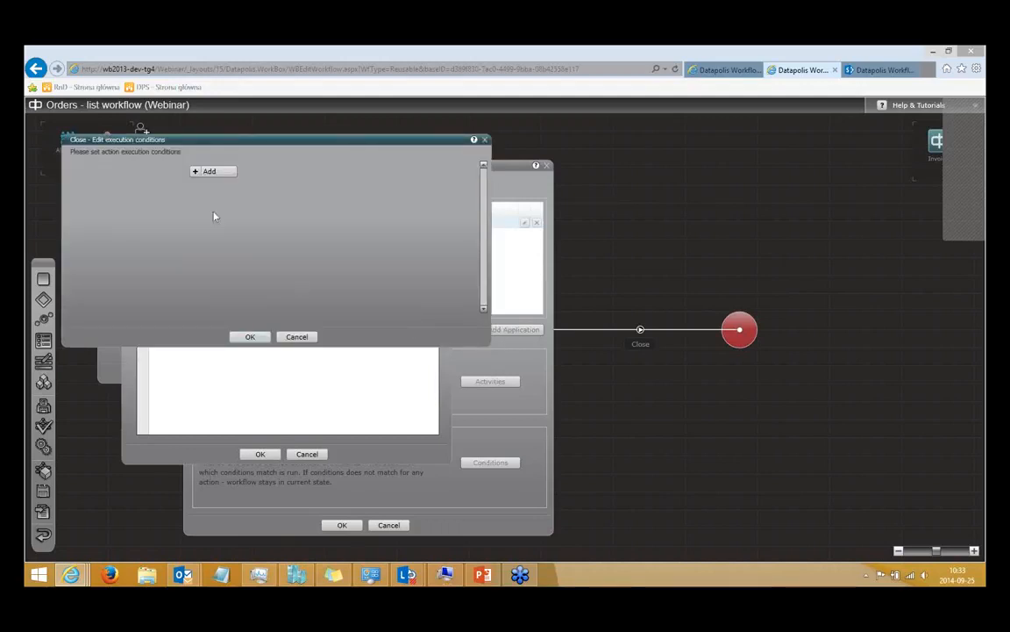
click(221, 171)
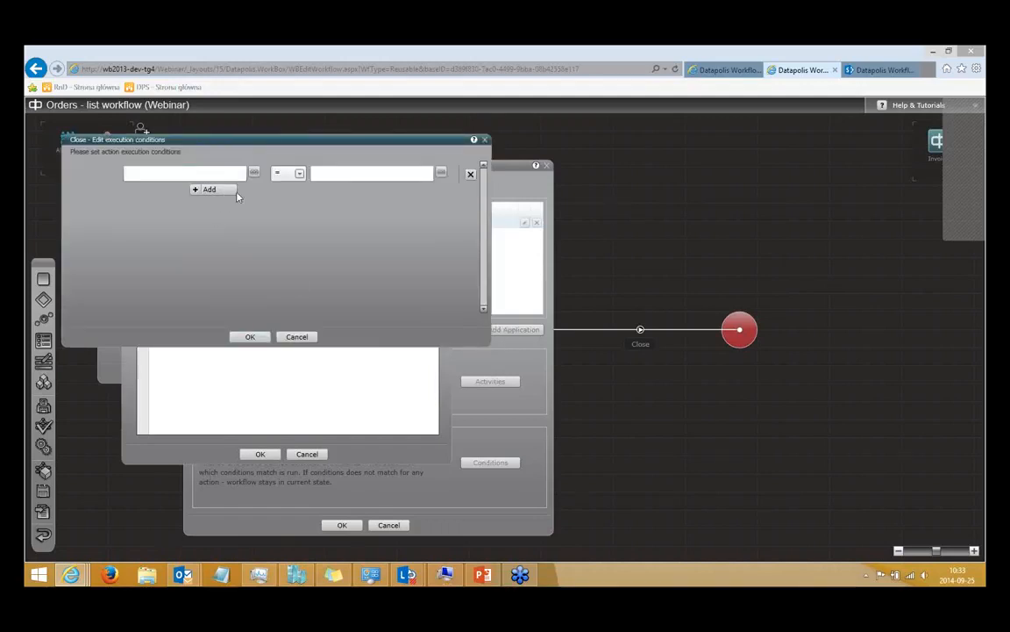
click(297, 338)
click(307, 454)
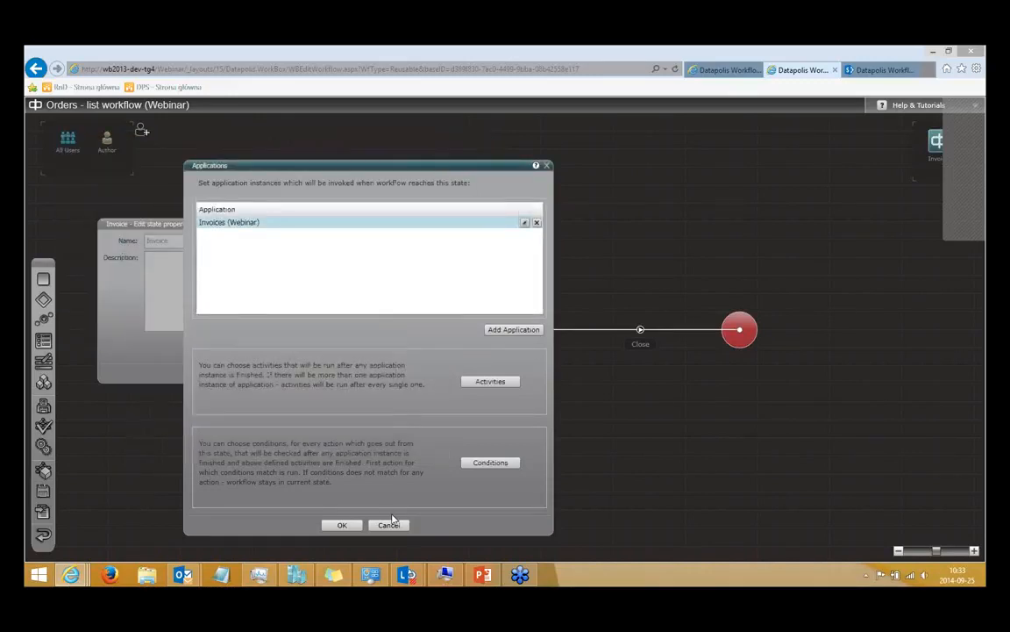
click(388, 525)
click(272, 372)
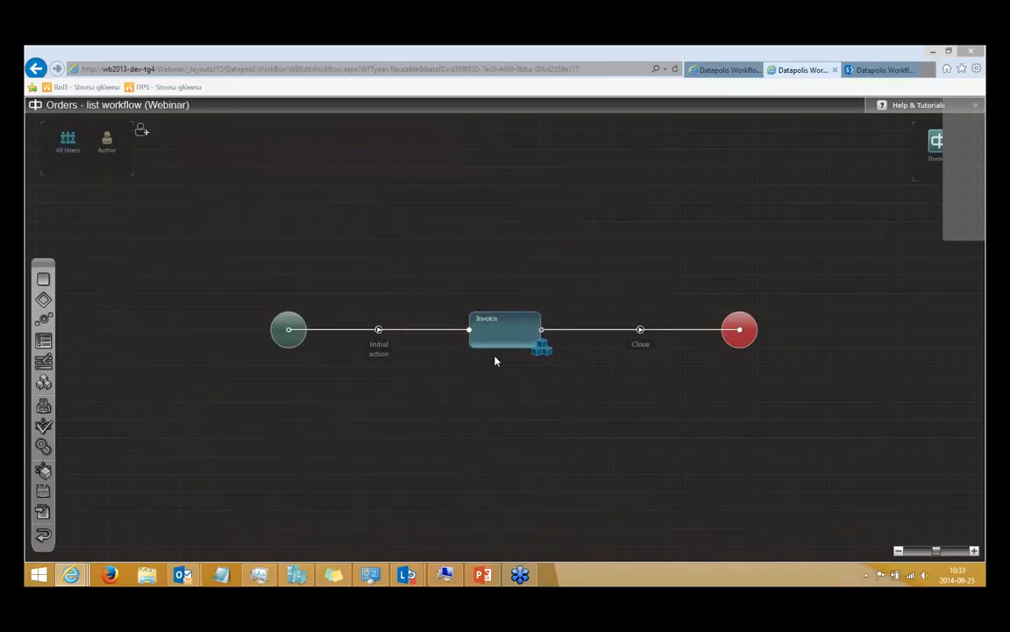
Deploy the Orders workflow without a check-in comment and open the Orders list on the Webinar SharePoint site.
click(48, 515)
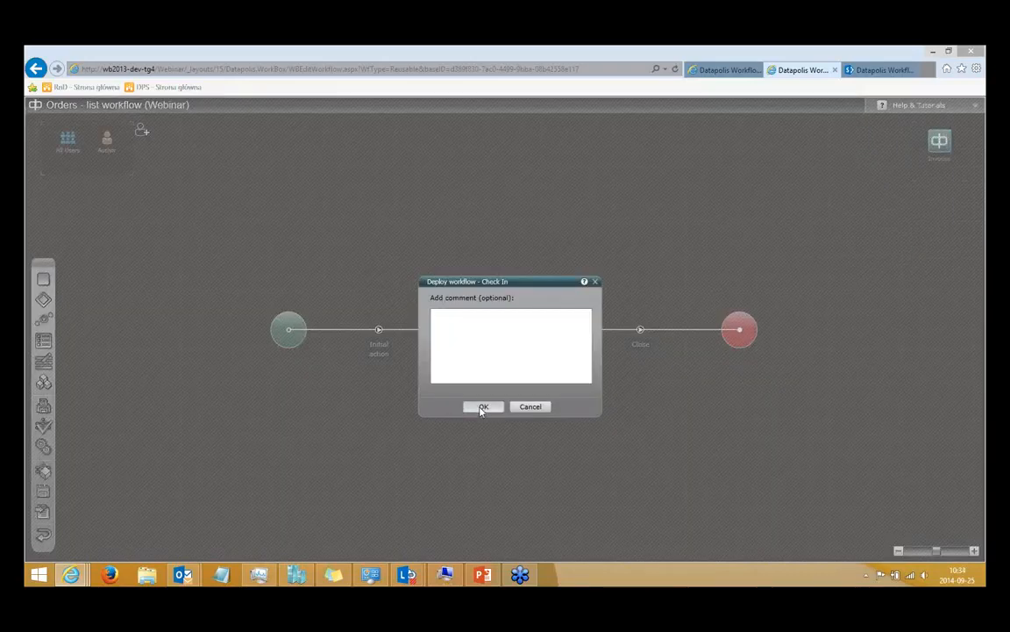
click(482, 407)
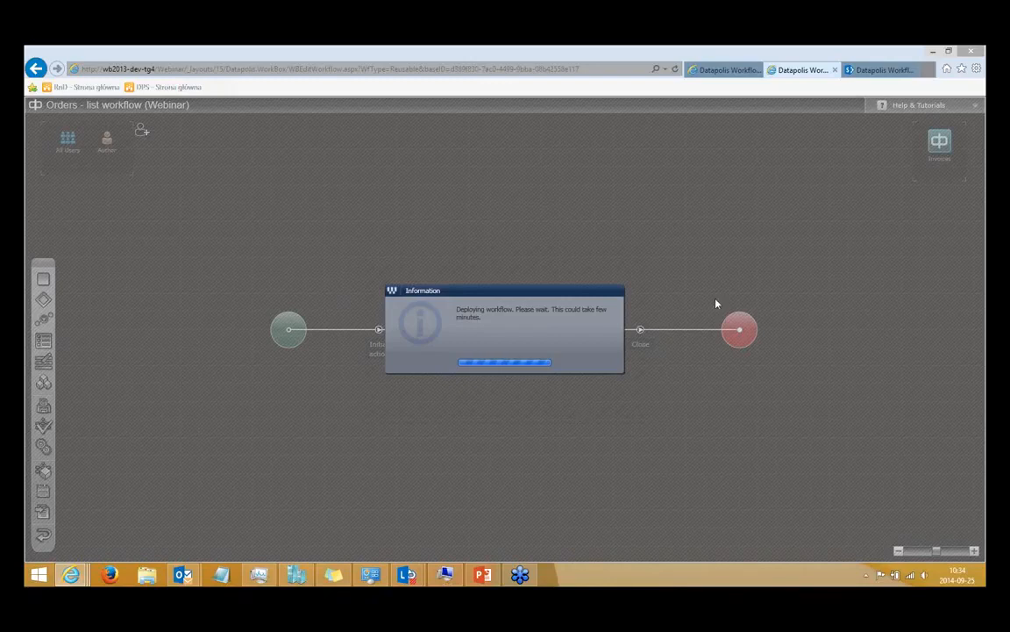
click(877, 72)
scroll(220, 291, up, 5)
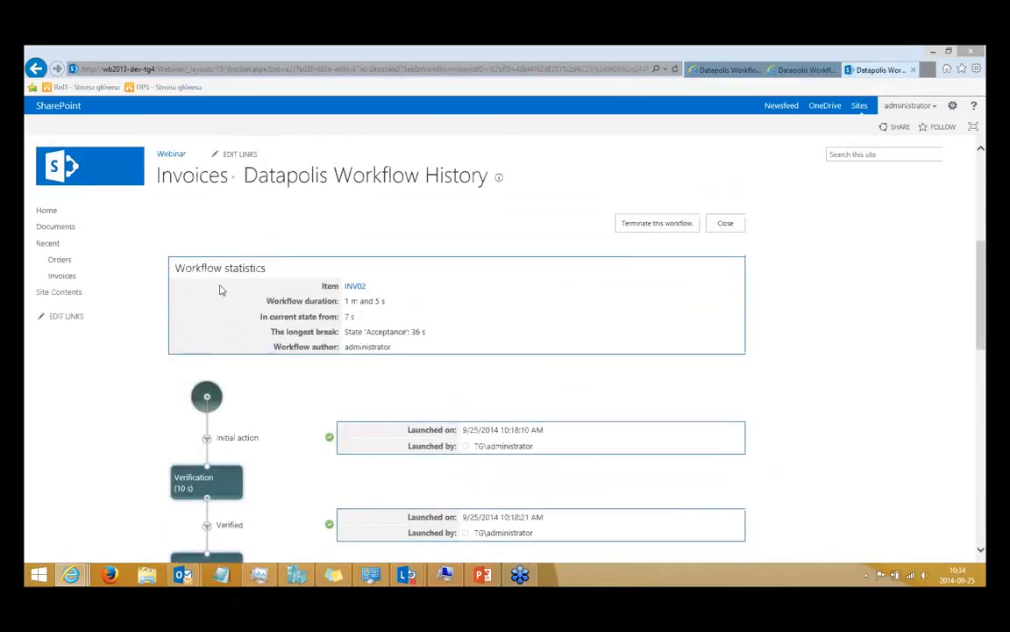
click(75, 262)
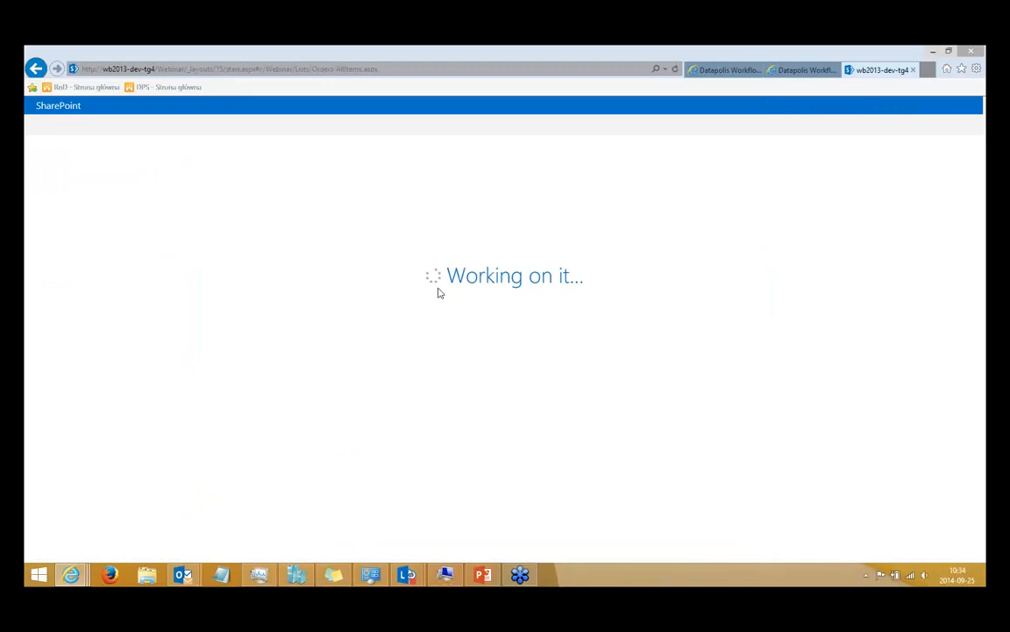
click(798, 71)
click(886, 70)
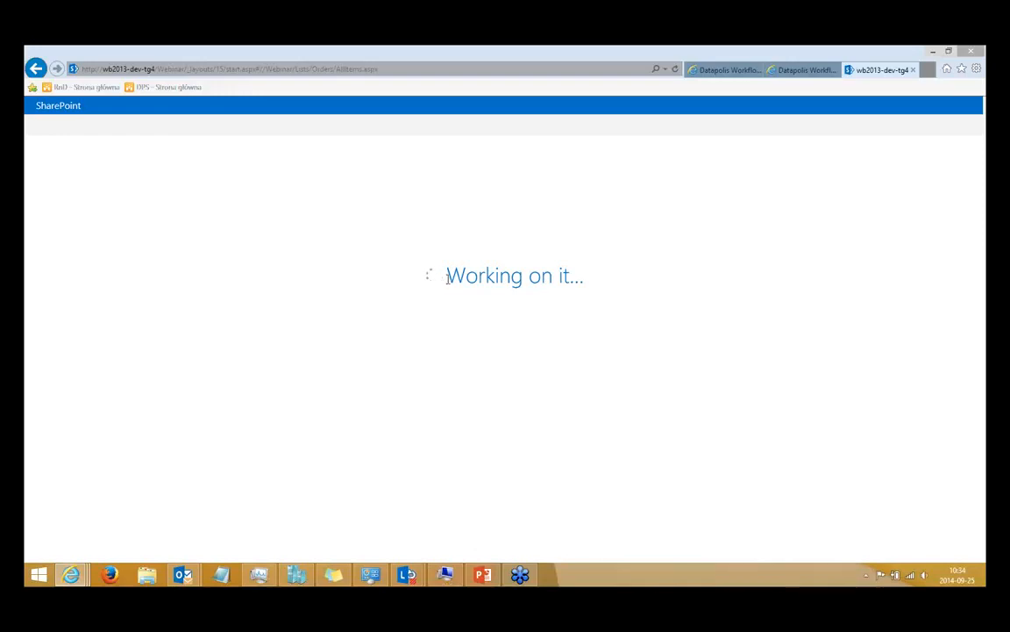
drag(446, 279, 511, 281)
click(550, 285)
click(185, 70)
drag(186, 70, 55, 70)
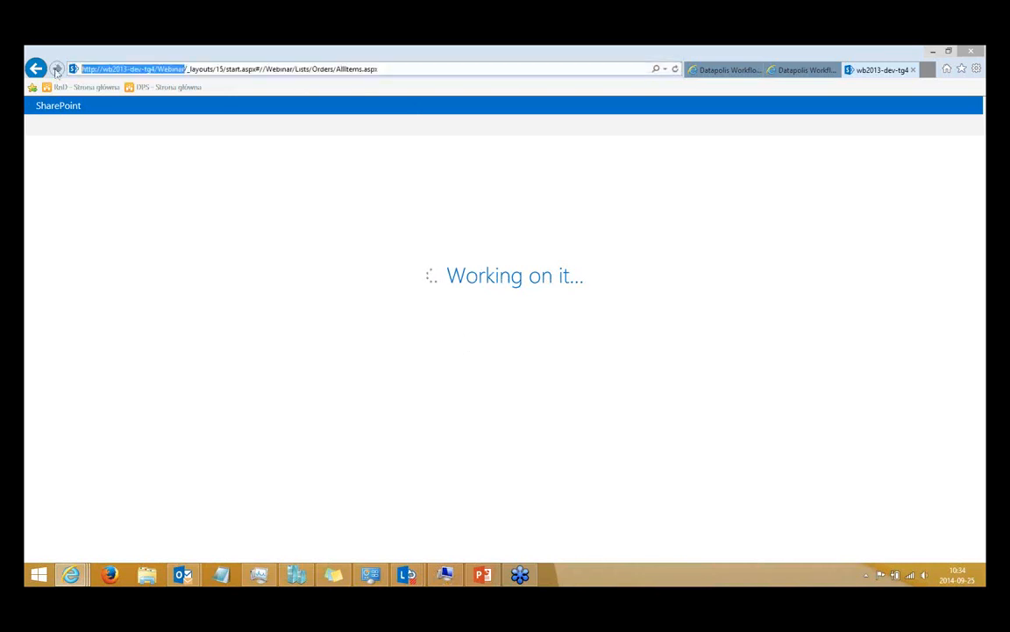
key(ctrl+c)
key(ctrl+t)
key(ctrl+v)
key(Return)
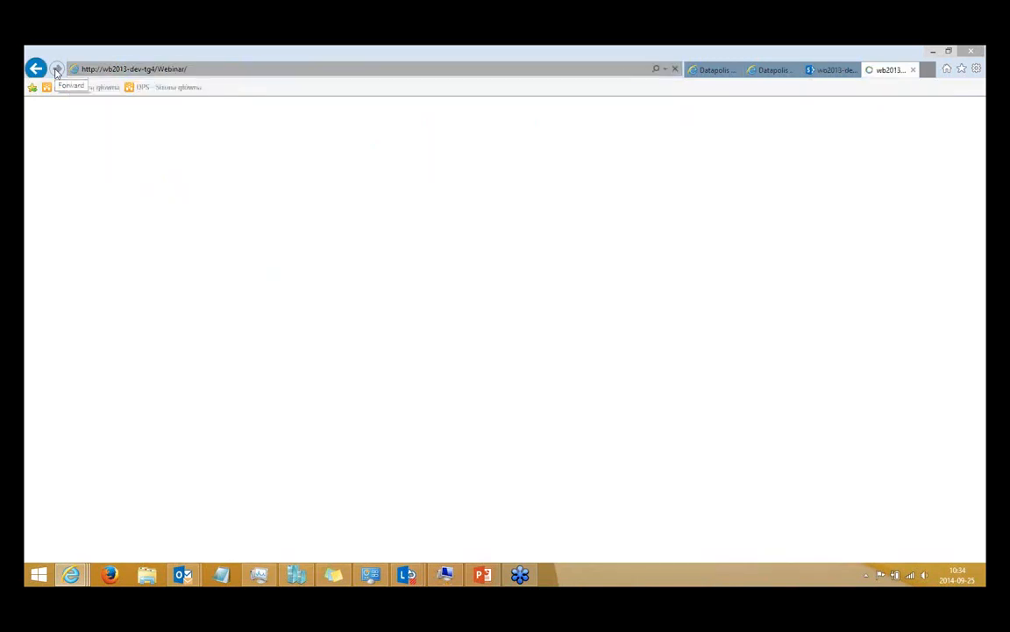
click(887, 72)
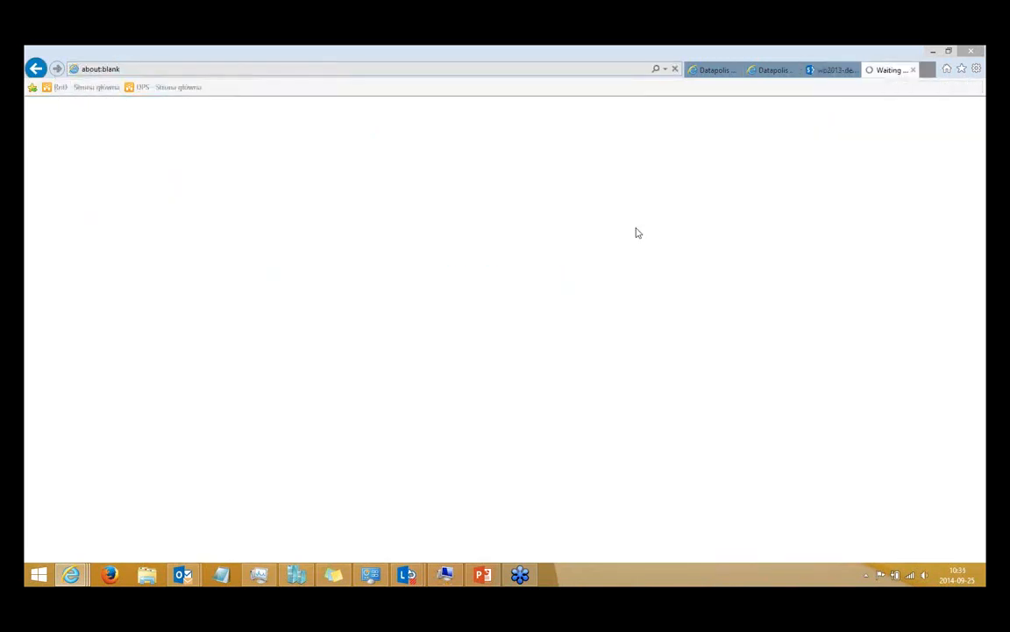
Add a new item titled ORDER1 to the Orders list, leaving Need Invoice unchecked and Value empty, and save it.
click(832, 71)
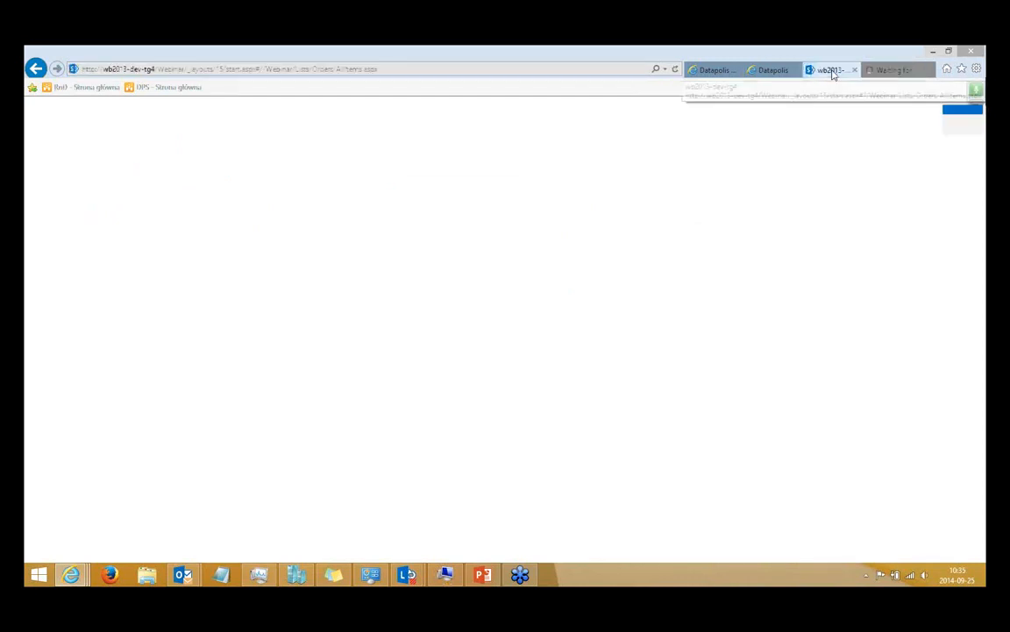
click(885, 72)
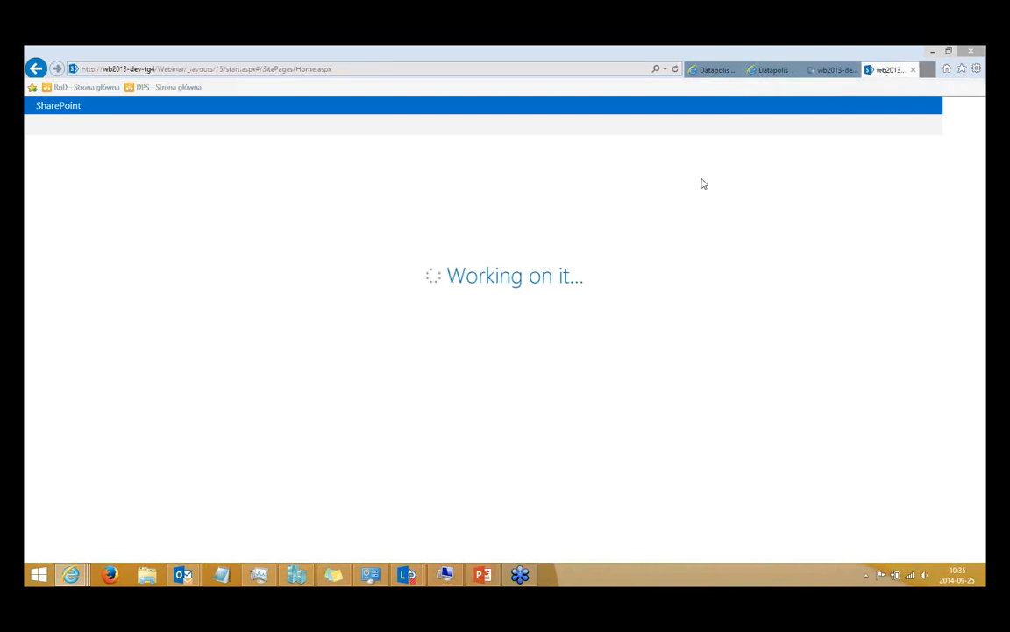
click(828, 72)
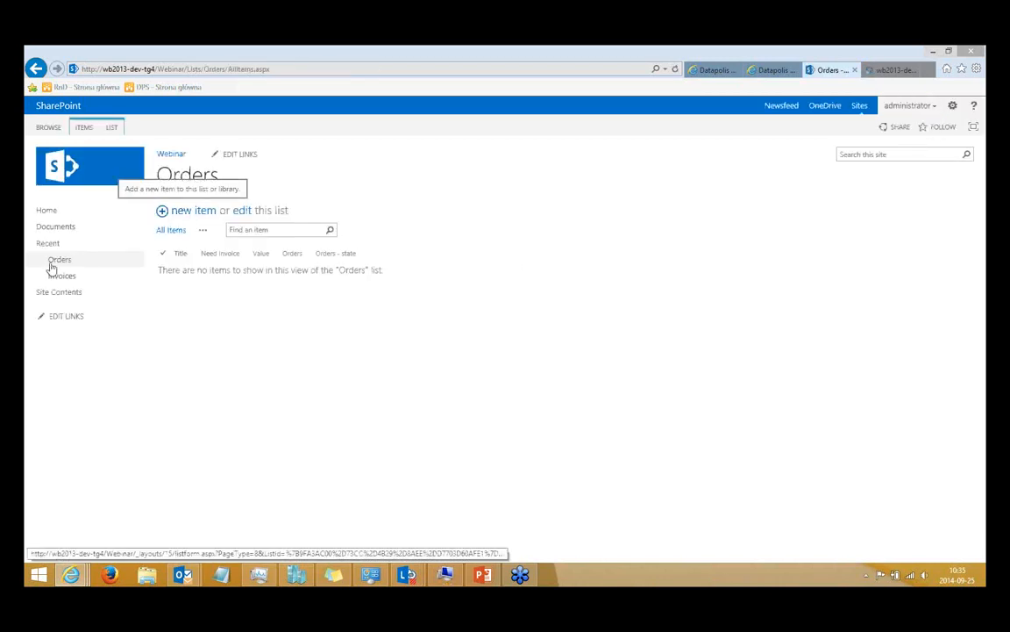
click(195, 214)
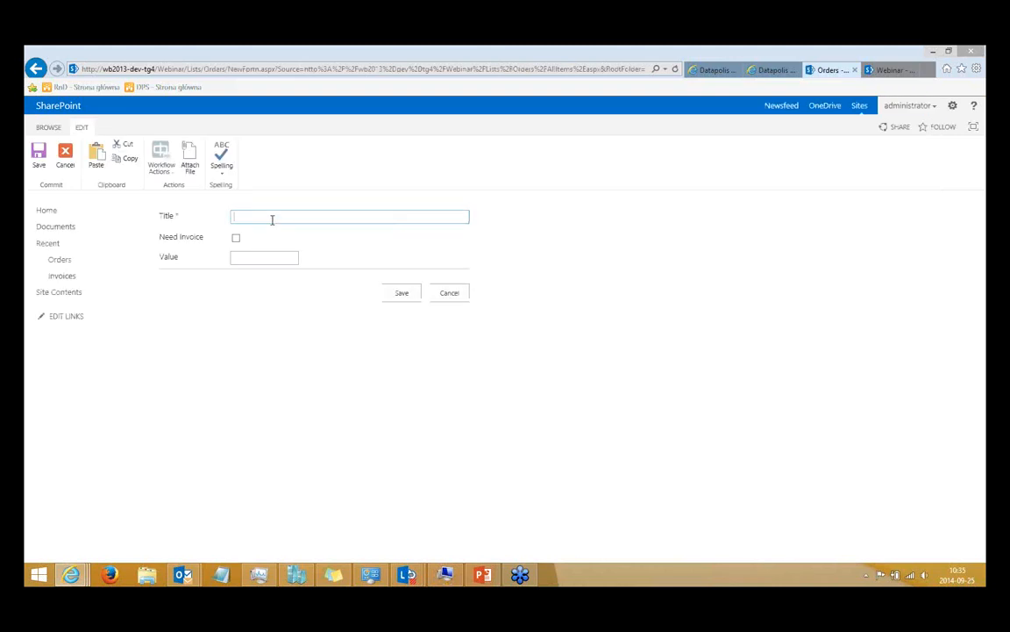
text(ORDER1)
click(768, 75)
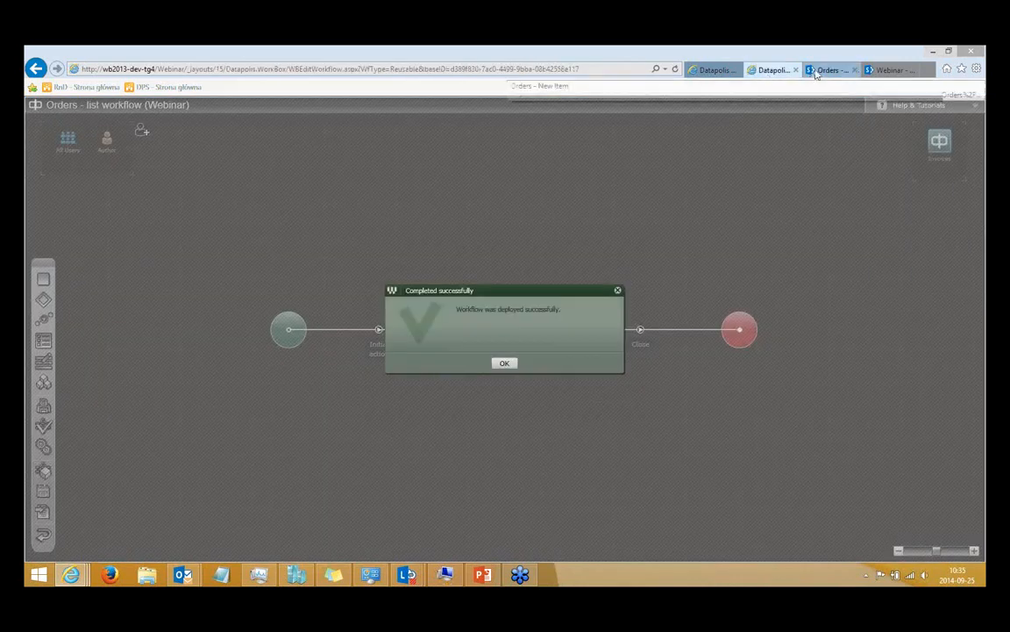
click(815, 72)
click(405, 294)
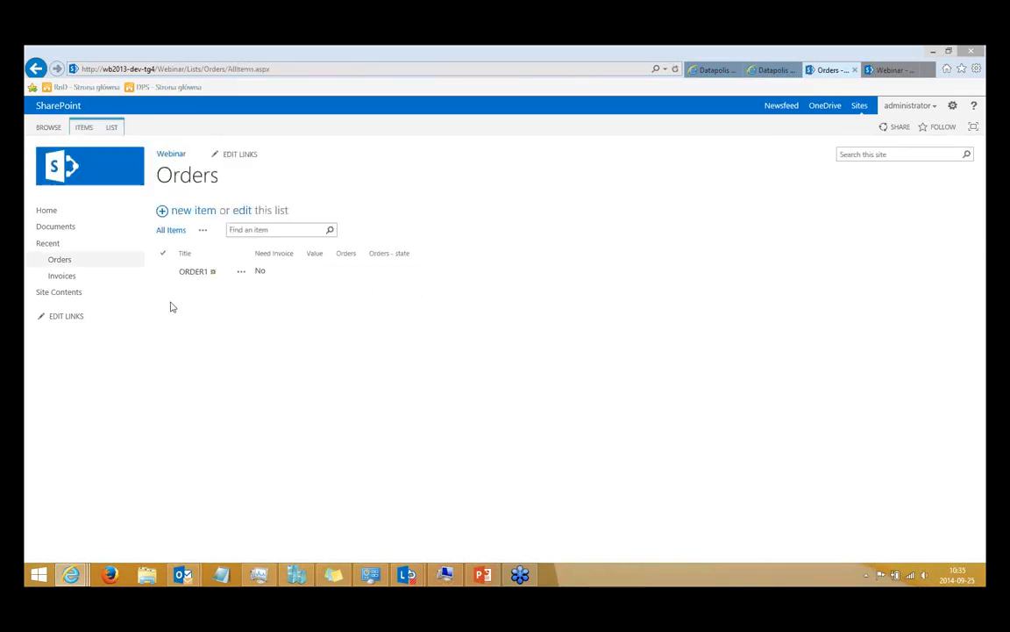
Refresh the Orders list, then view ORDER1's workflow history with the Invoices application details of the Invoice state expanded.
click(59, 260)
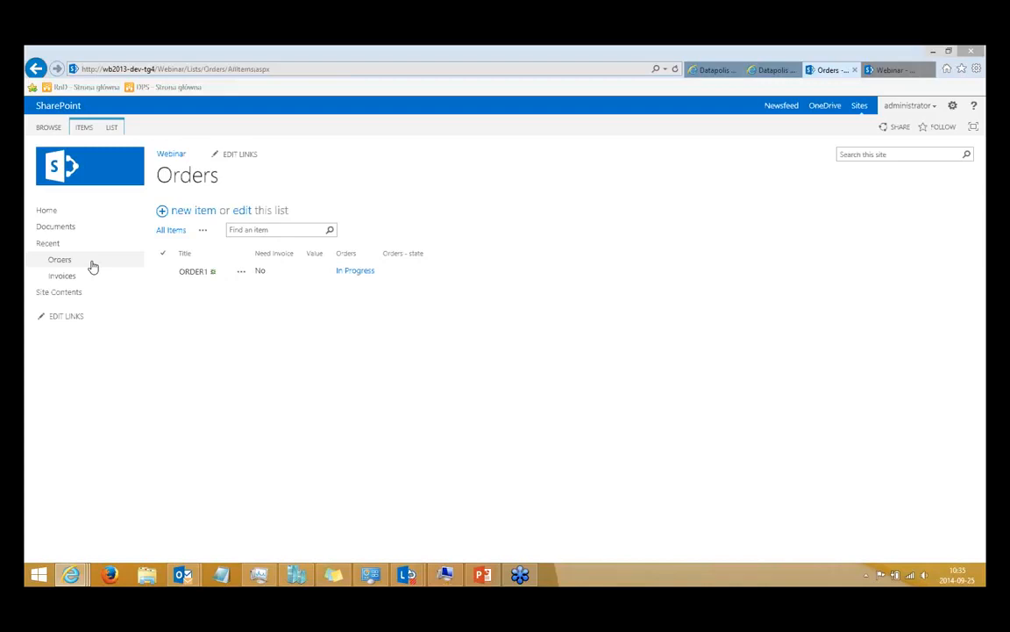
click(93, 266)
click(59, 260)
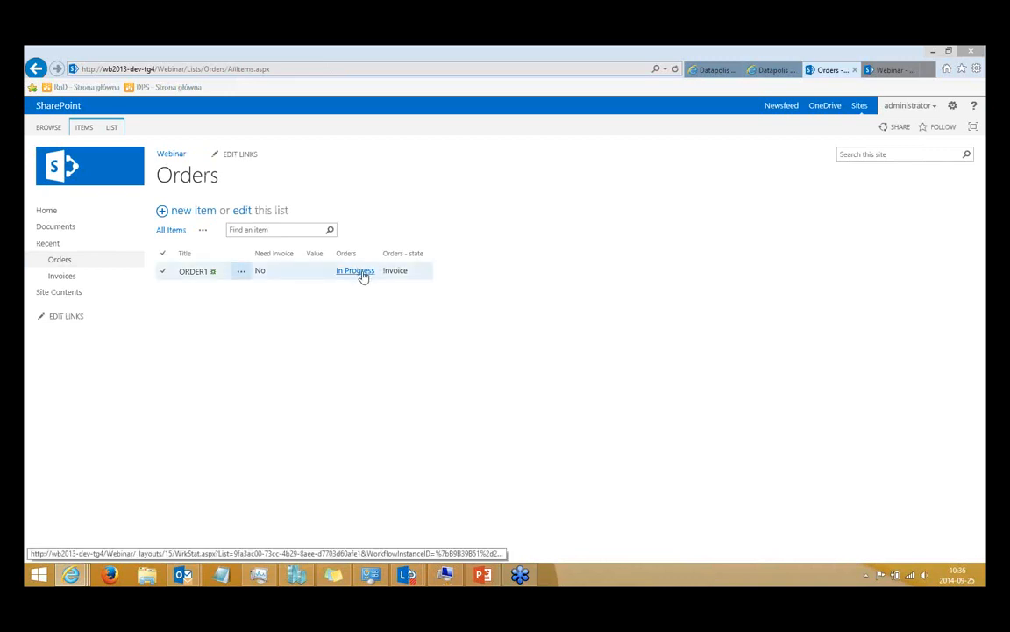
click(362, 274)
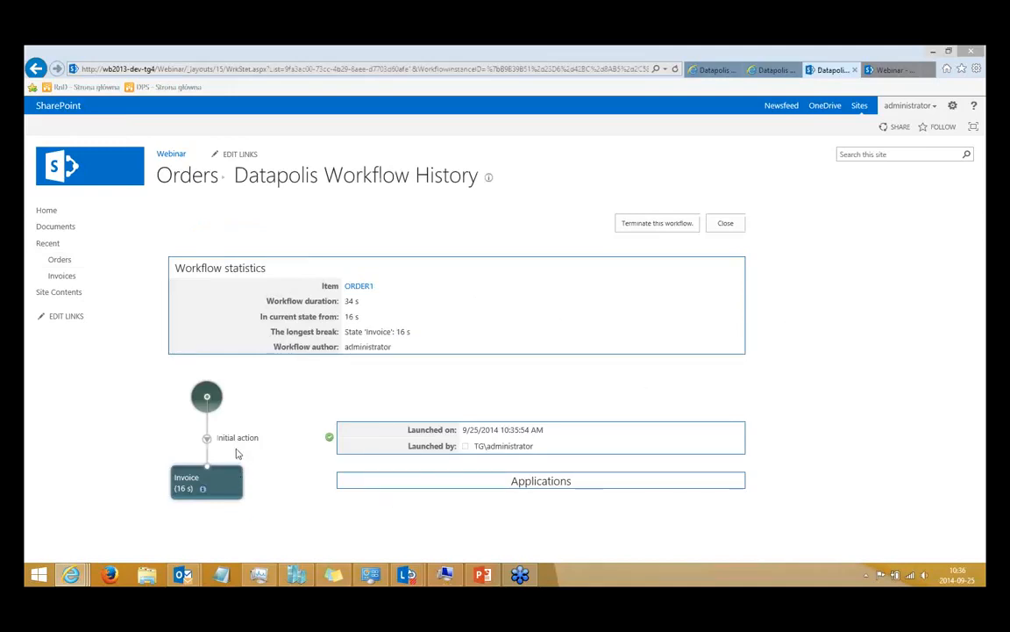
click(556, 489)
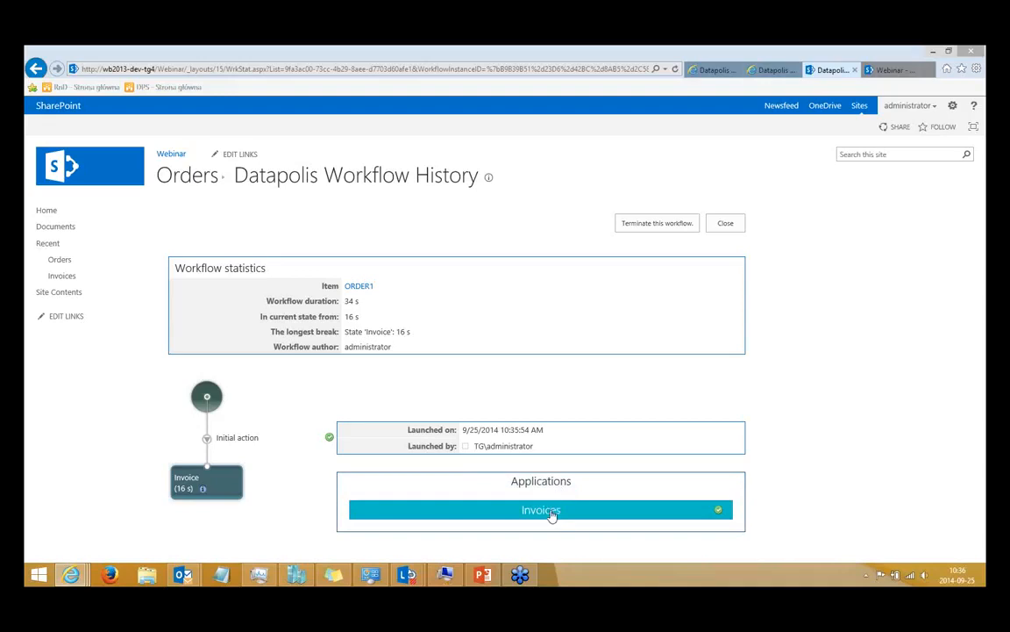
click(592, 509)
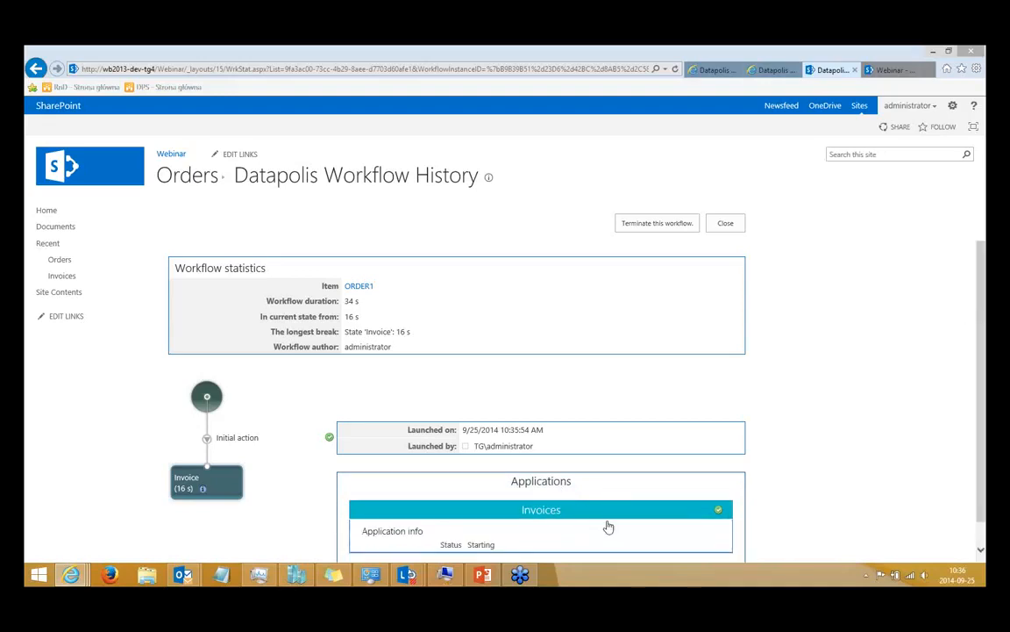
Reload ORDER1's workflow history page and check the status of the Invoices application again.
click(352, 67)
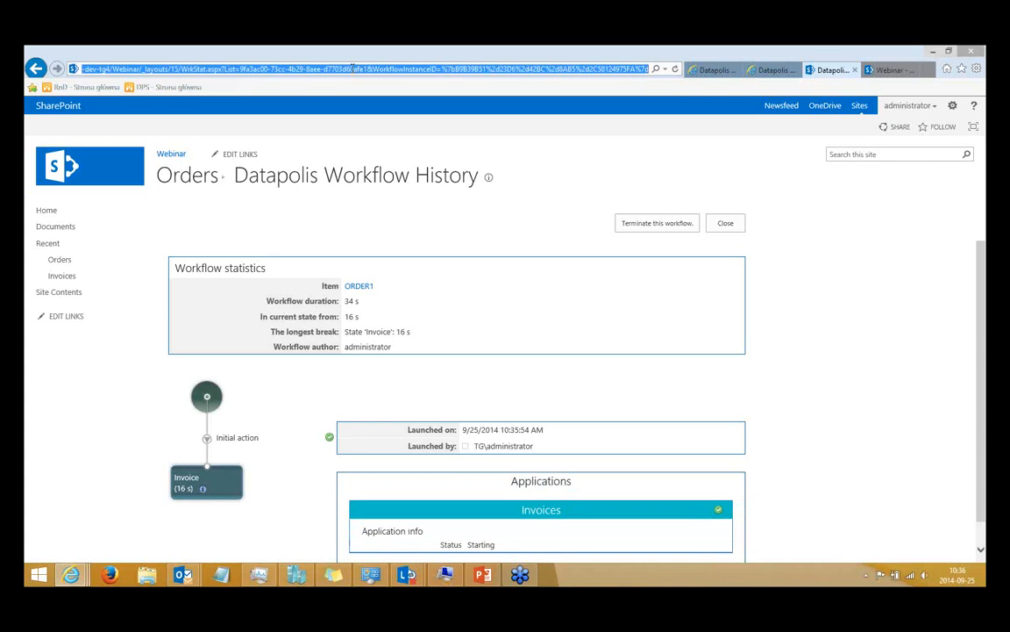
key(Return)
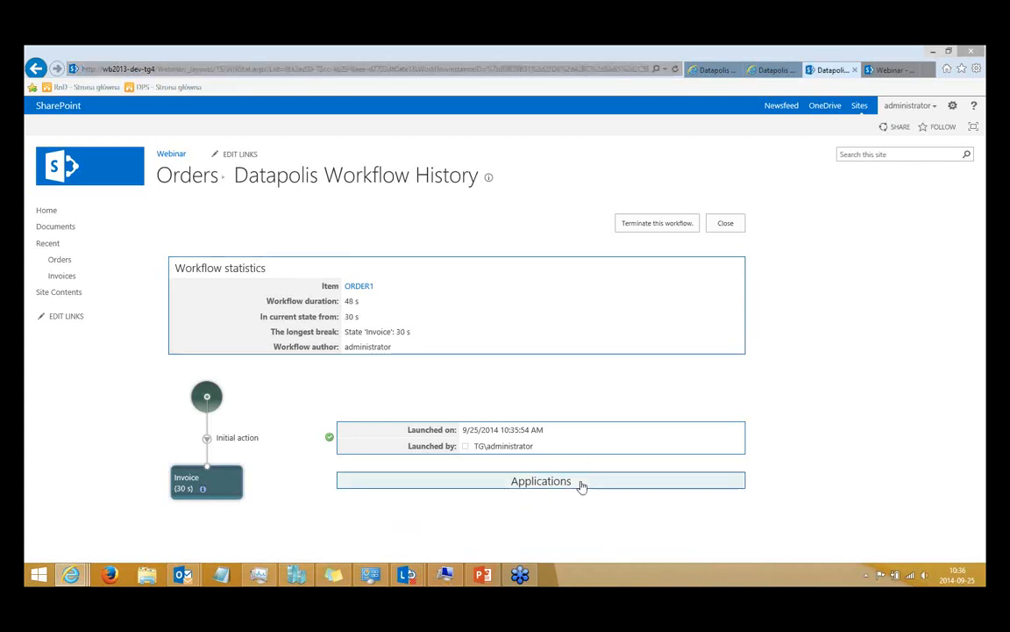
click(582, 485)
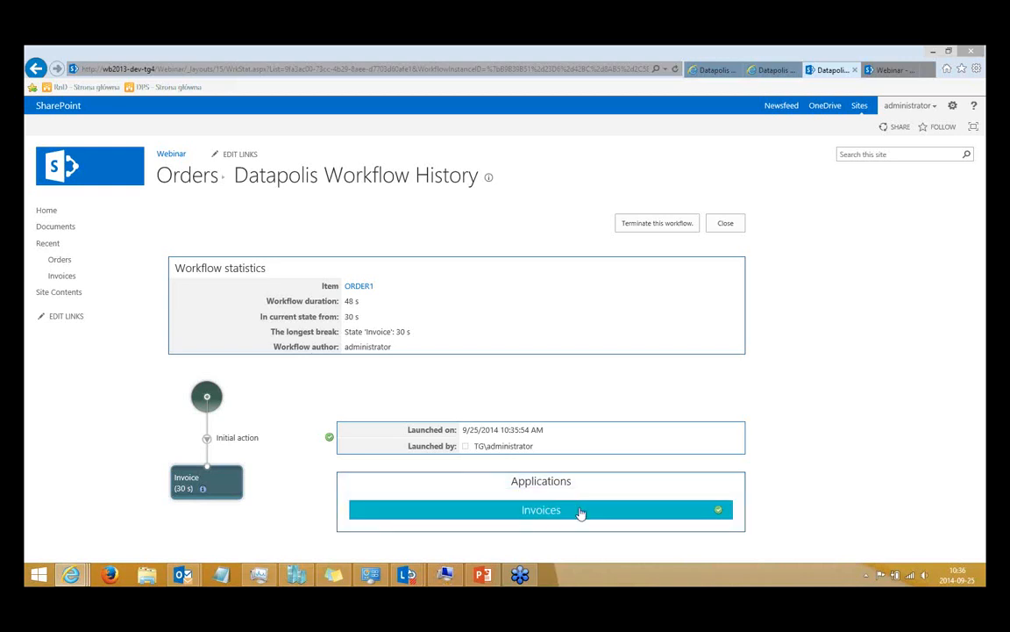
click(580, 511)
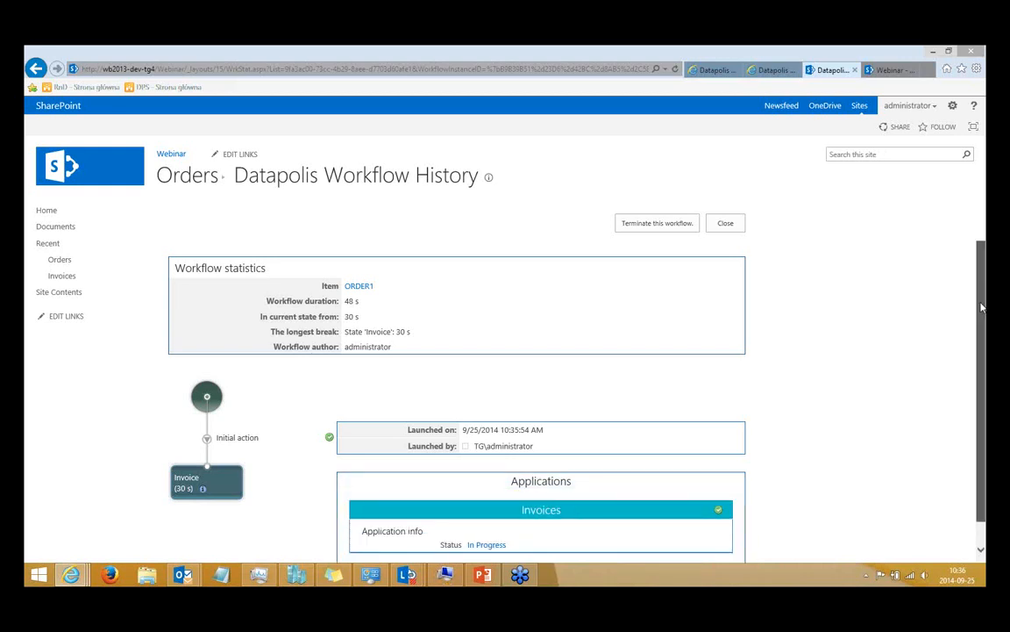
scroll(982, 307, down, 2)
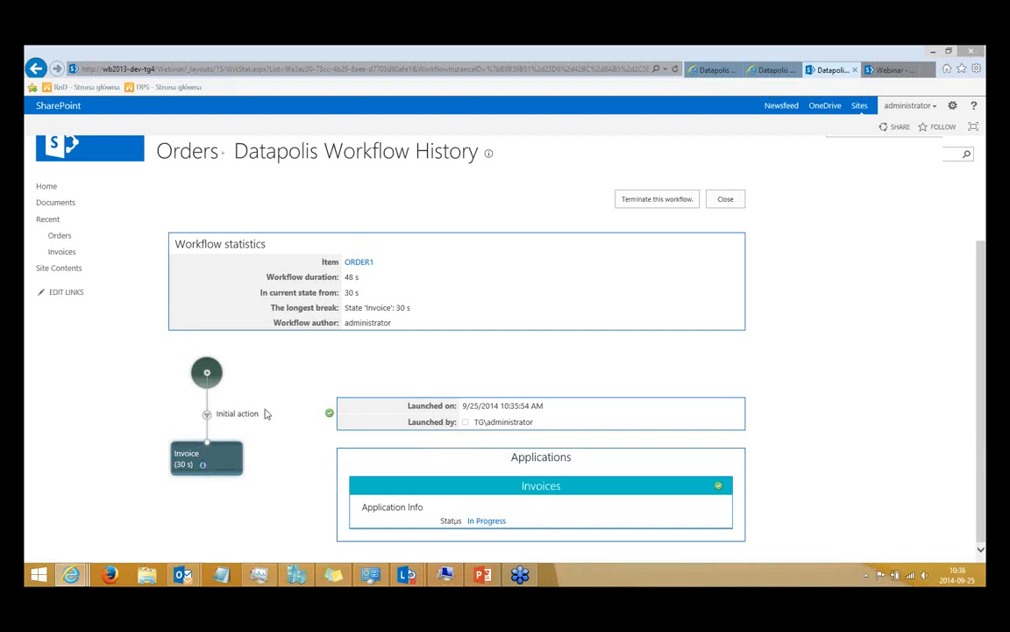
Launch the Invoices workflow's Verified action on the untitled item in the Invoices list and confirm it.
click(57, 253)
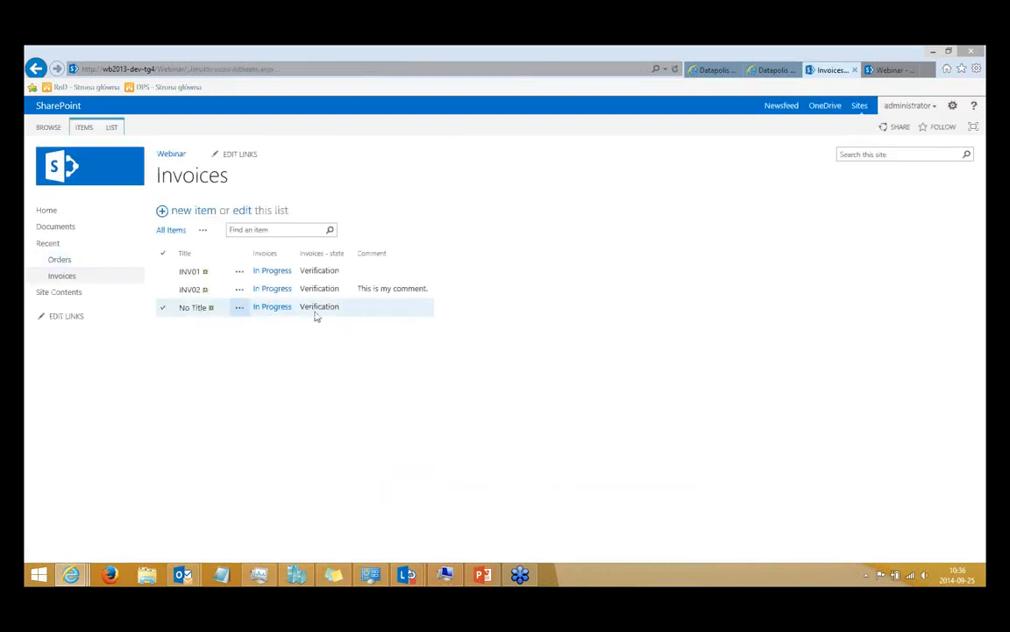
click(238, 312)
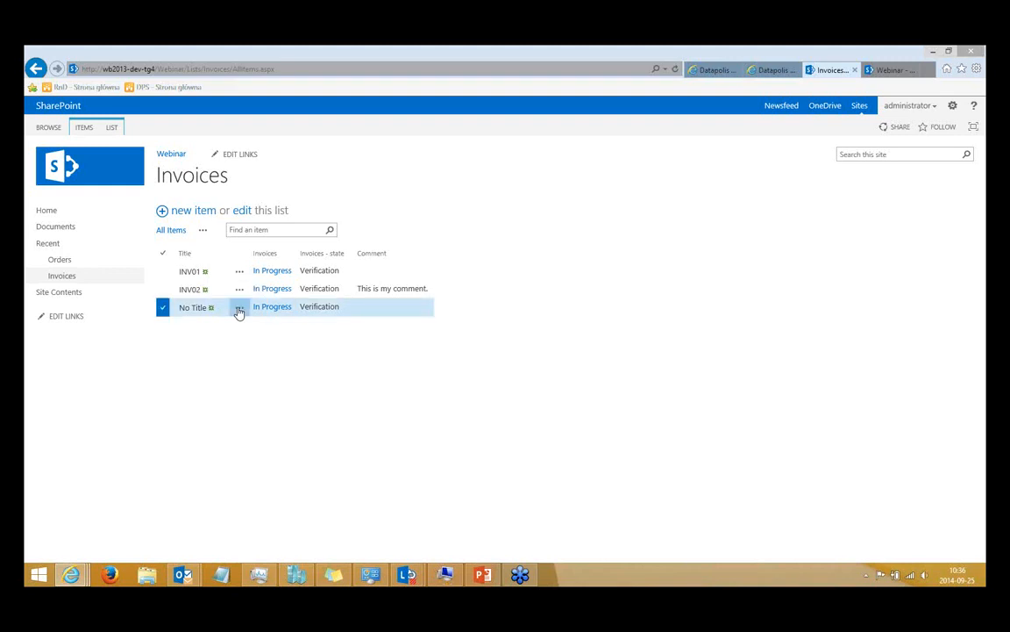
click(238, 312)
mouse_move(248, 328)
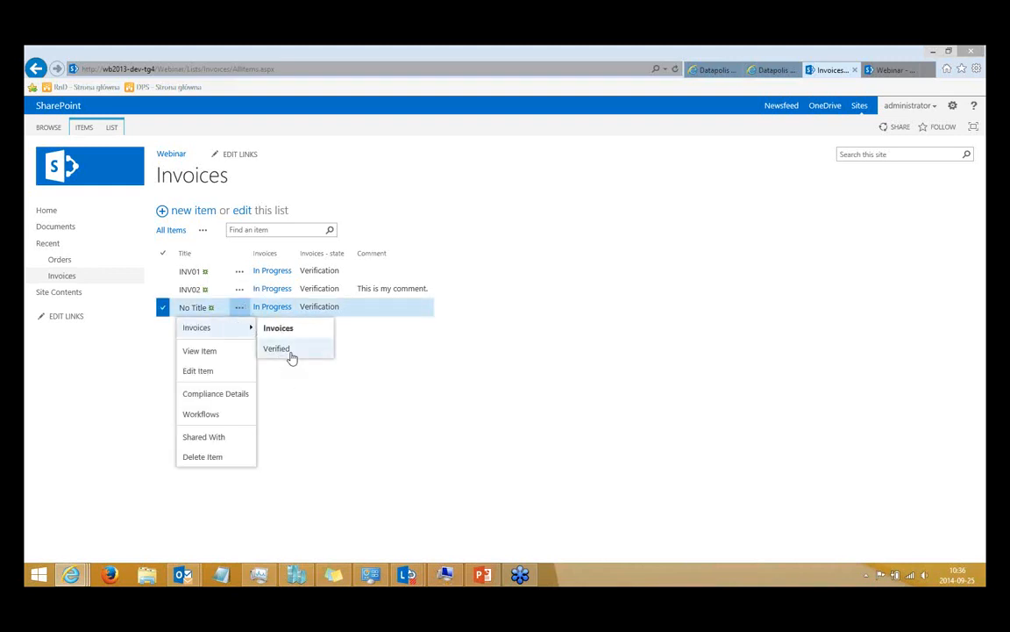
click(291, 355)
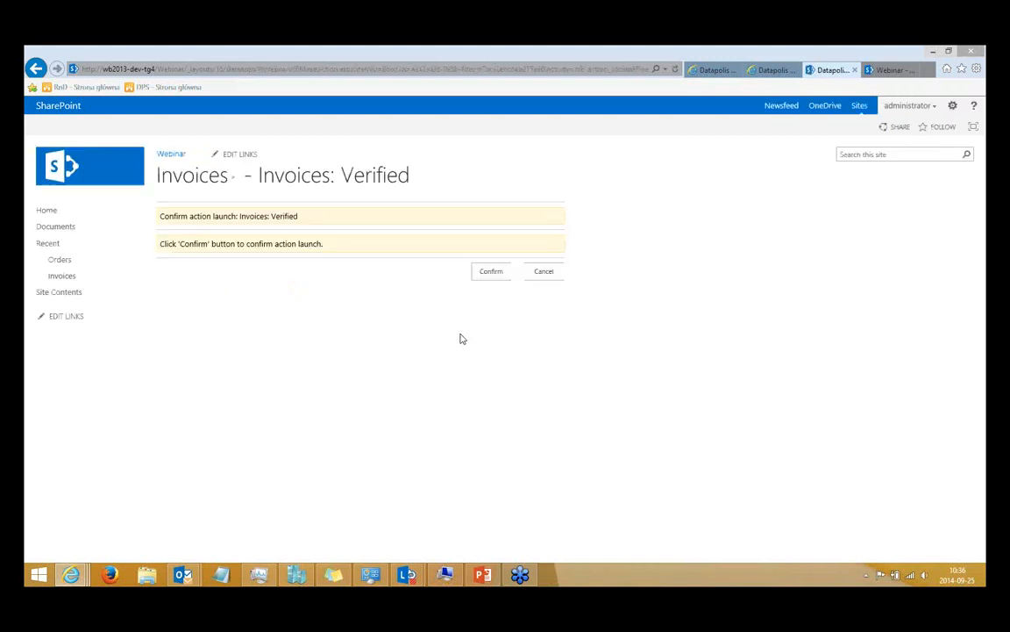
click(488, 274)
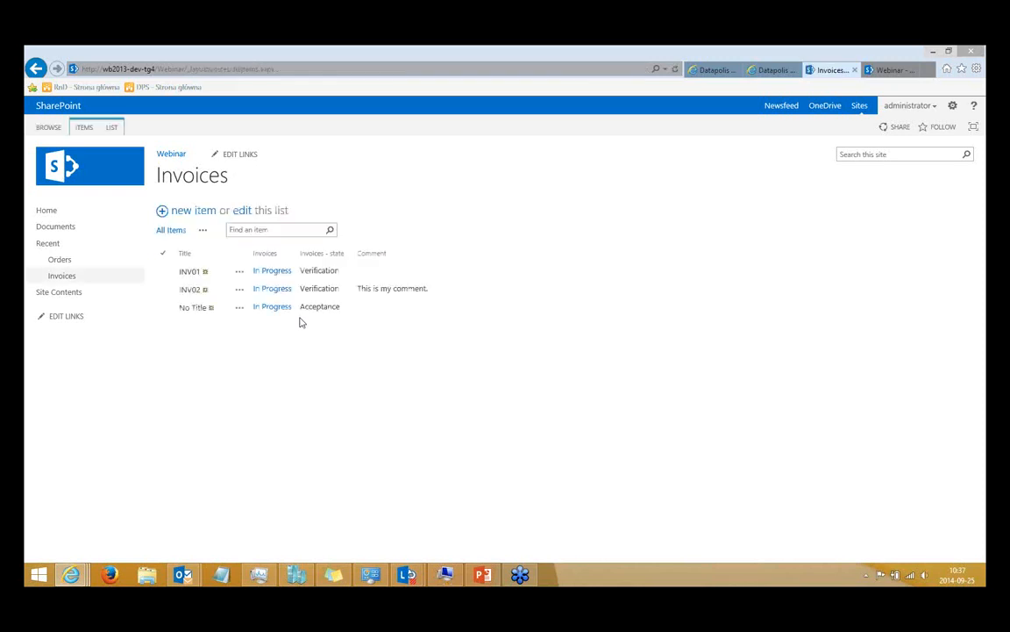
Launch the Accept action on the same untitled invoice and confirm it.
click(240, 309)
mouse_move(244, 327)
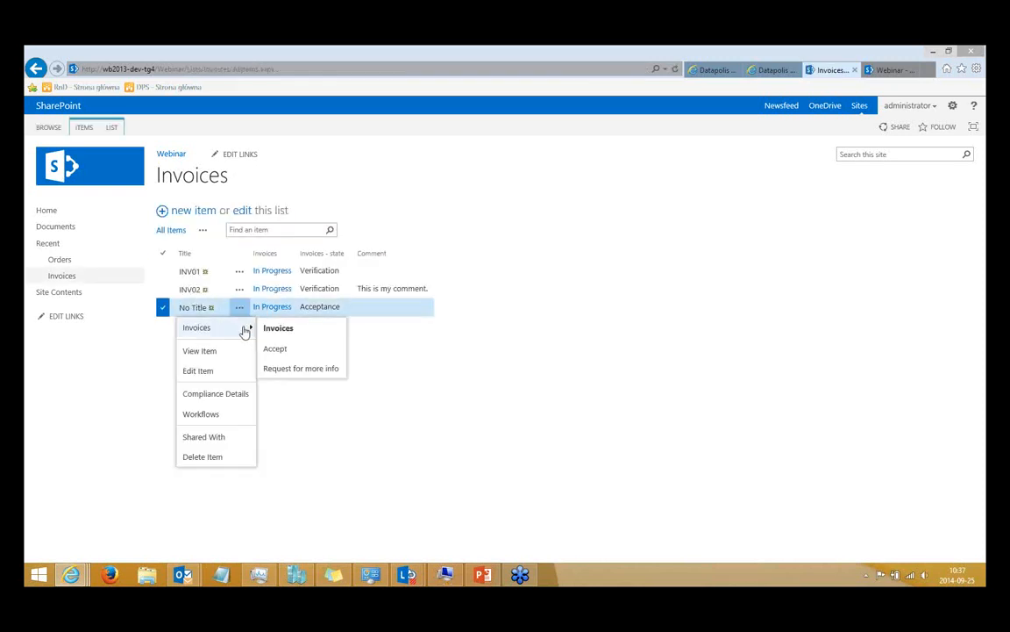
click(297, 352)
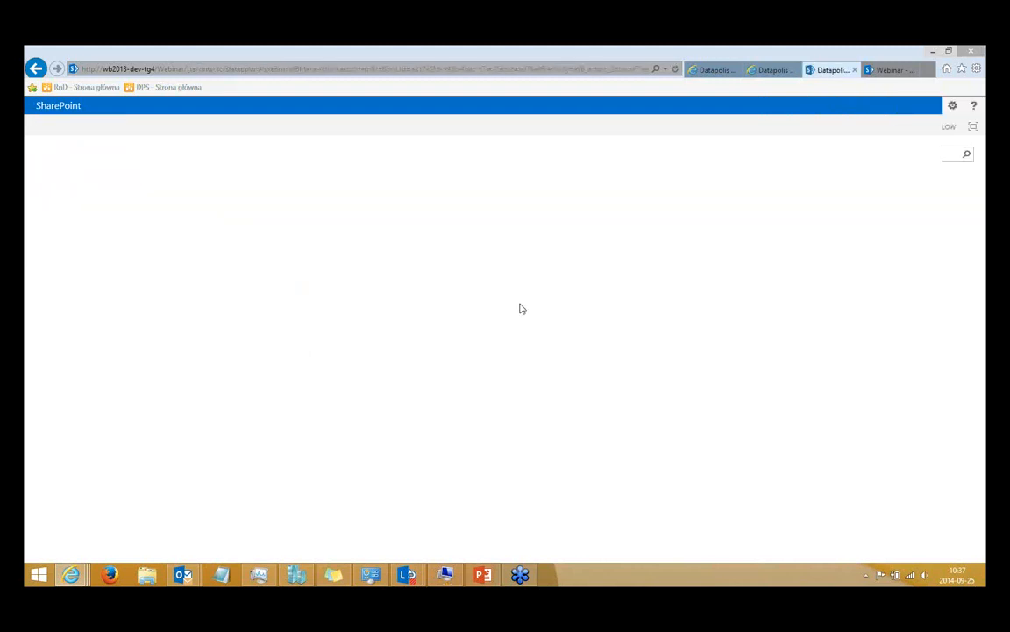
click(491, 272)
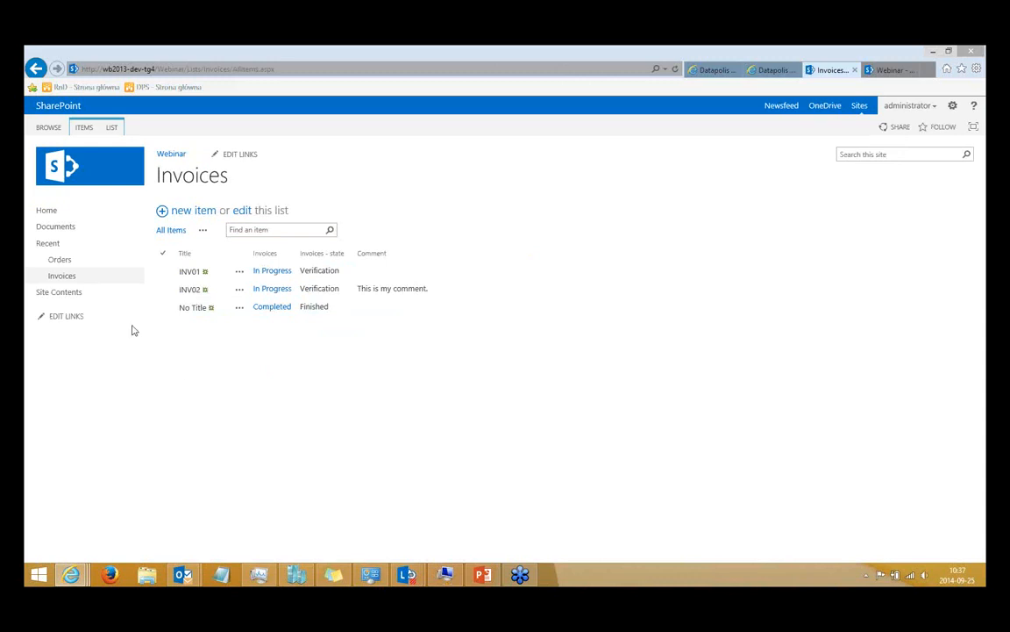
Return to the Orders list and examine ORDER1's workflow history, including the Invoices application's info and the Close action.
click(72, 263)
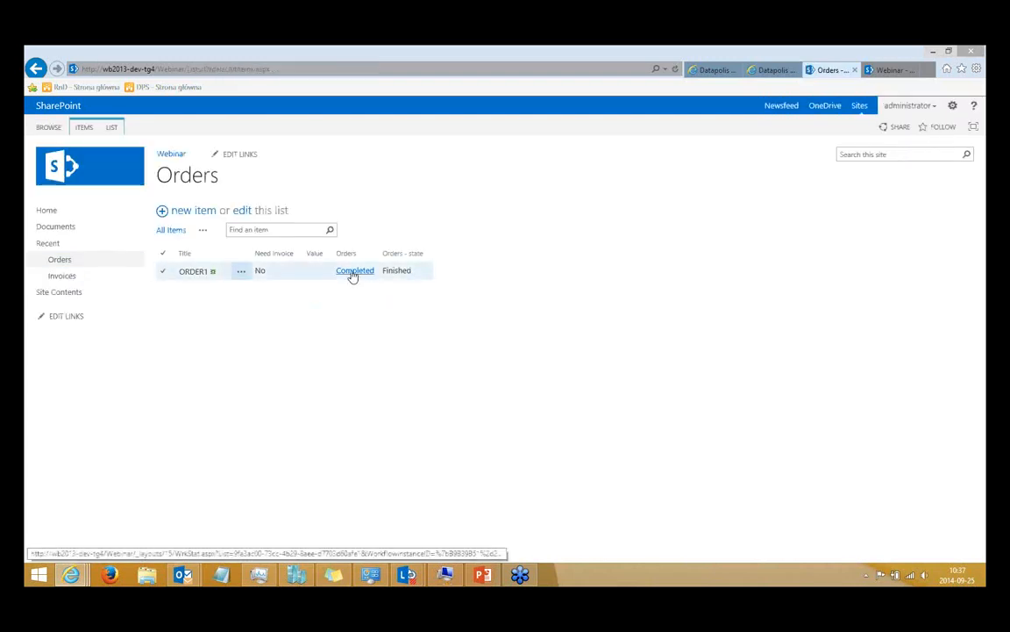
click(352, 274)
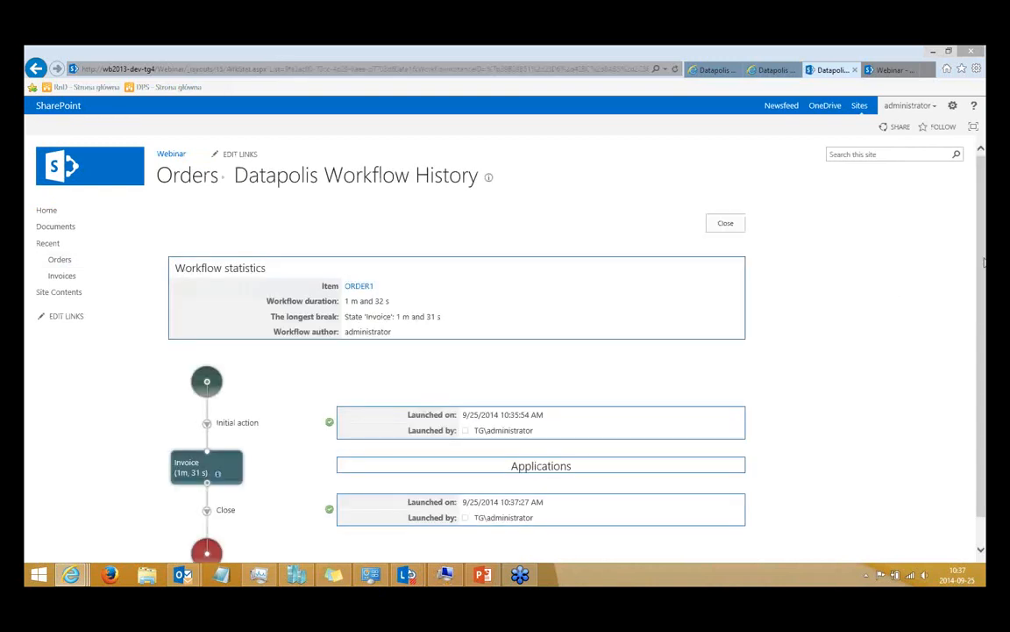
scroll(307, 368, down, 1)
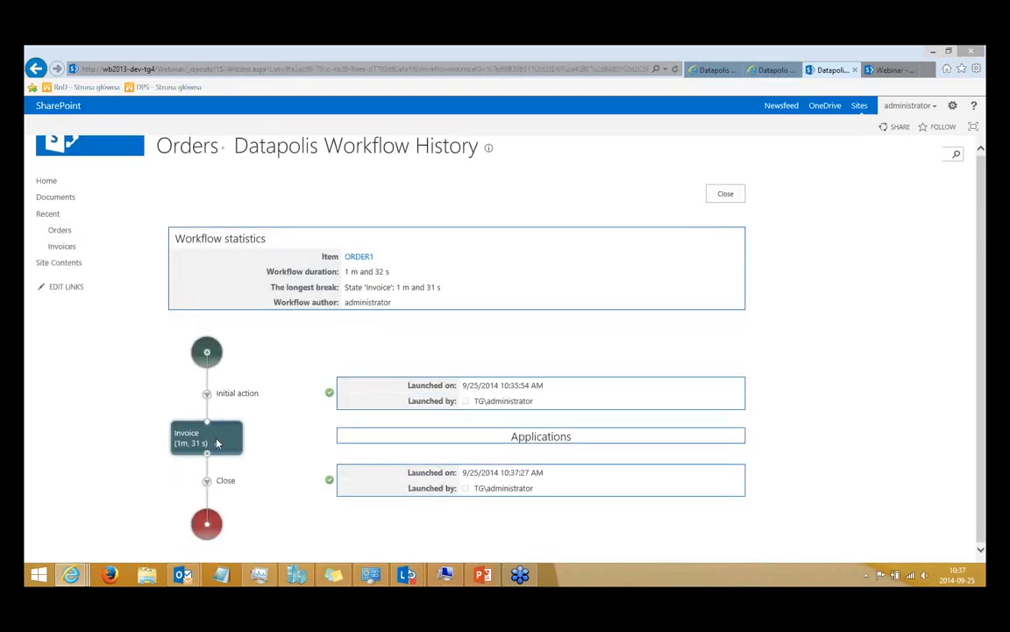
click(440, 441)
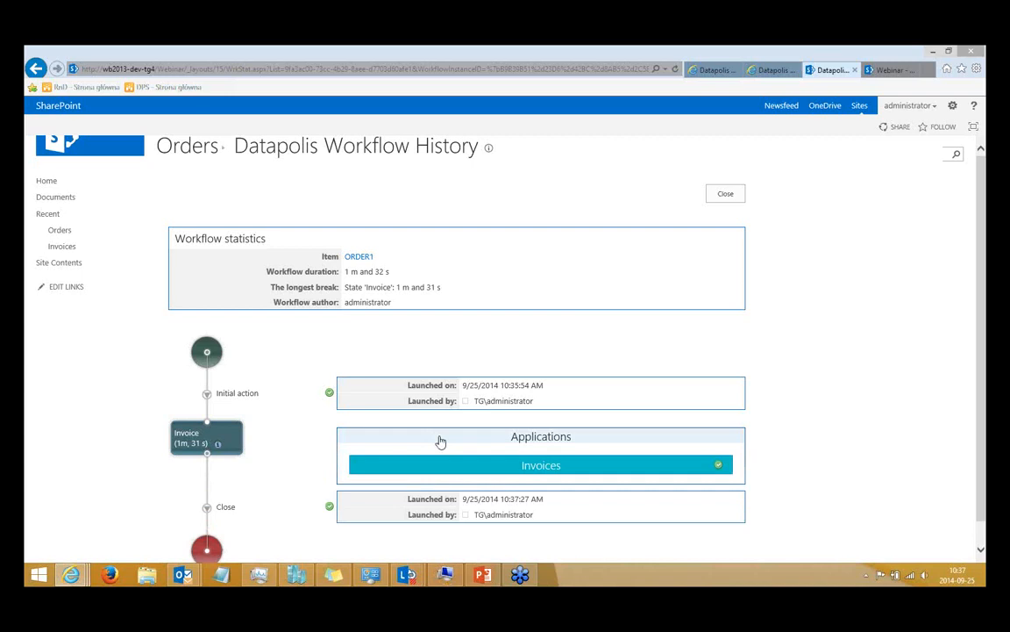
click(517, 465)
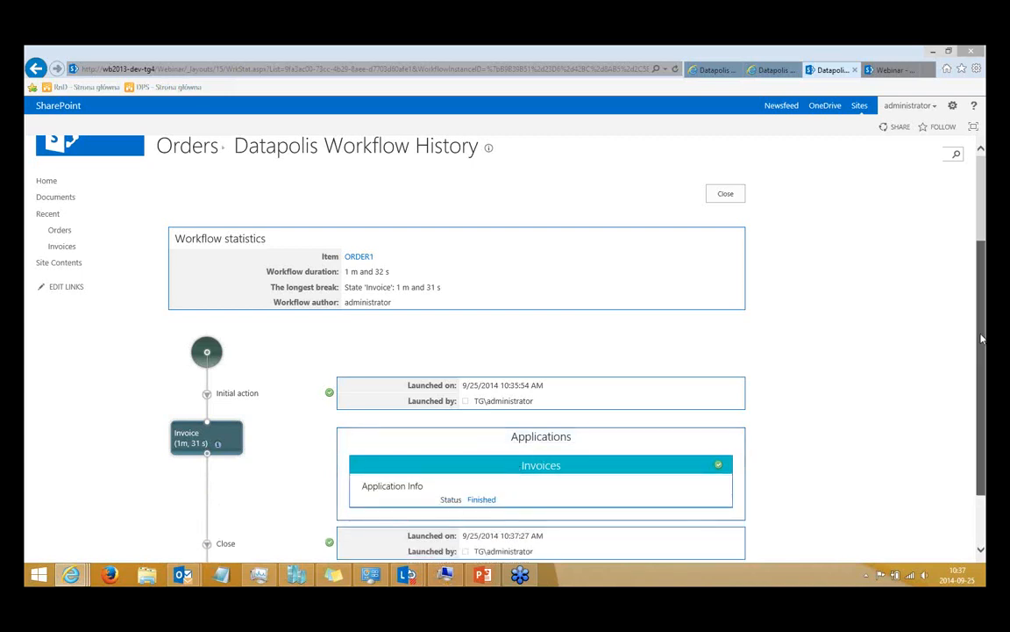
scroll(981, 338, down, 1)
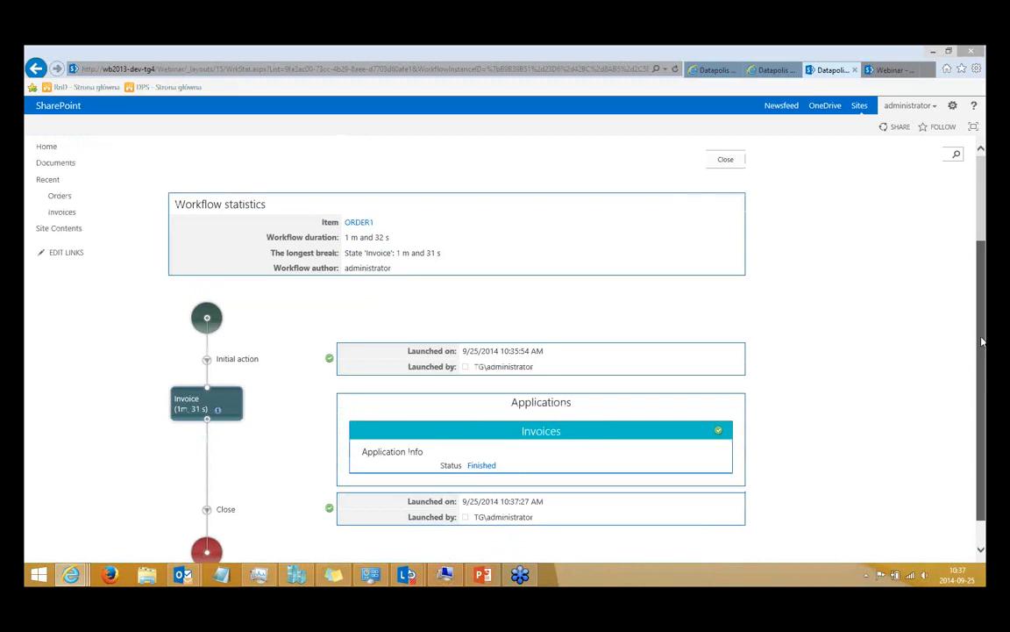
scroll(787, 340, down, 1)
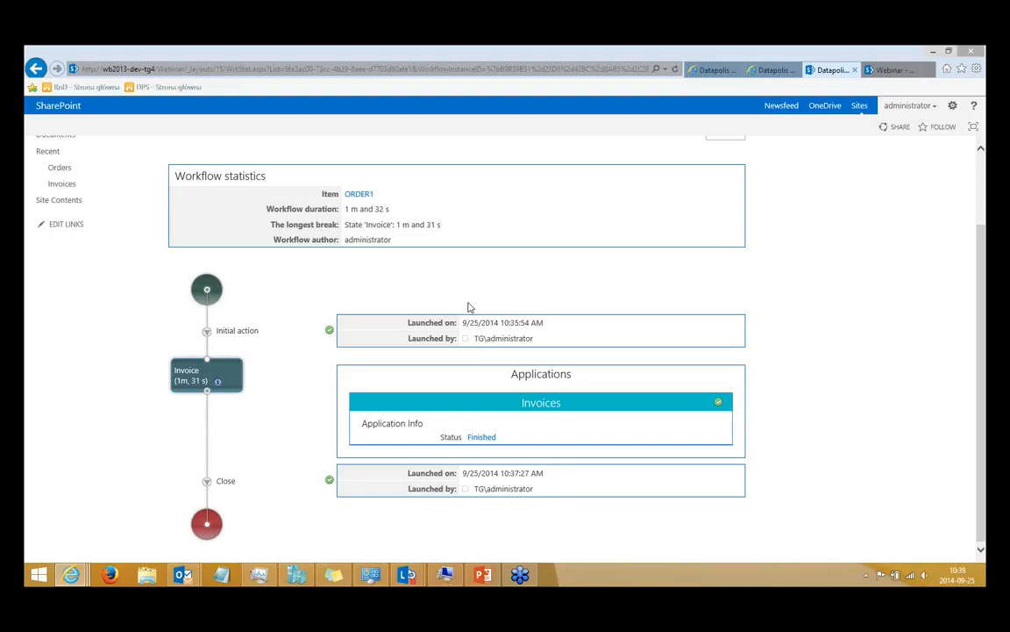
Switch to the DPS_Webinar_new_clients.pptx presentation in PowerPoint, start the slide show from slide 22 and advance to the Central Administration slide.
click(484, 575)
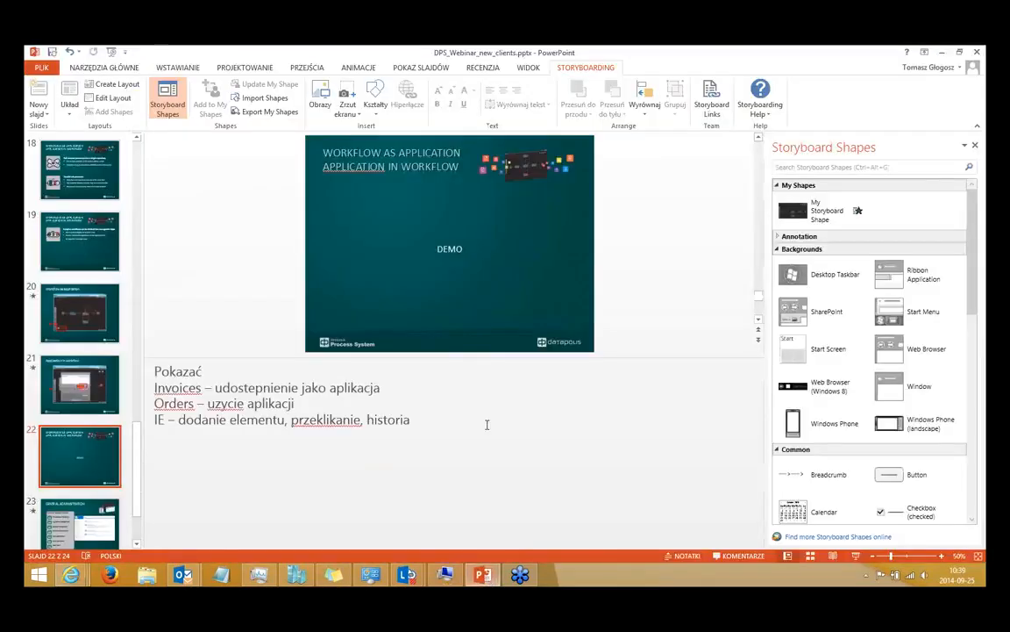
key(shift+F5)
key(Right)
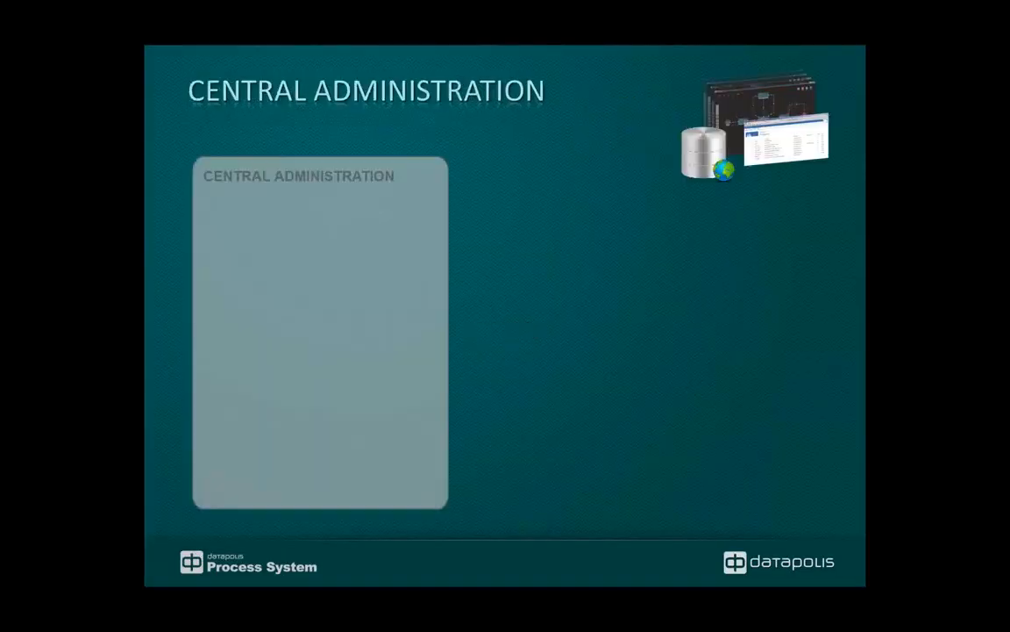